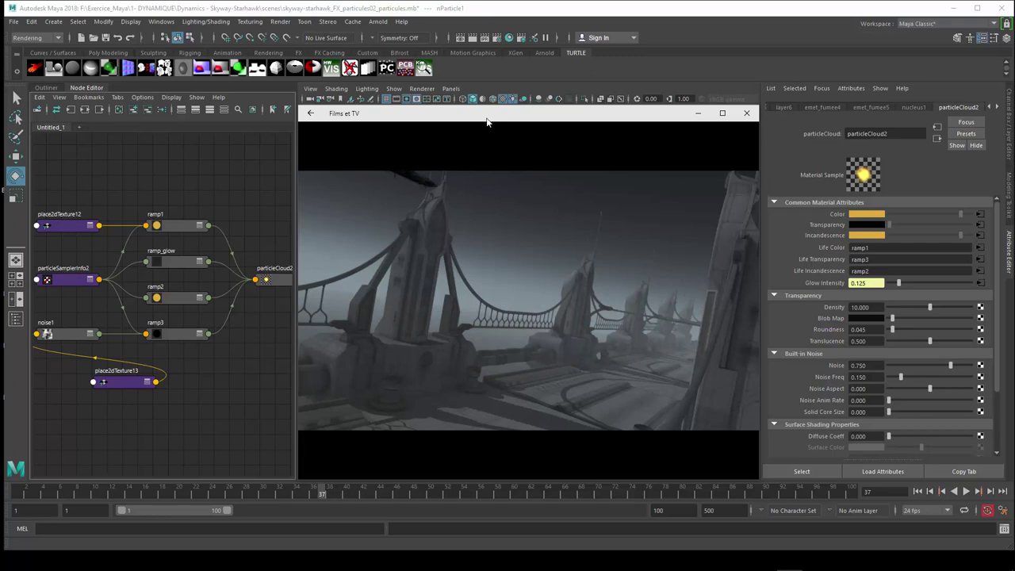
# Close the Films et TV clip of the smoky bridge to get back to the Maya scene.
pyautogui.click(696, 115)
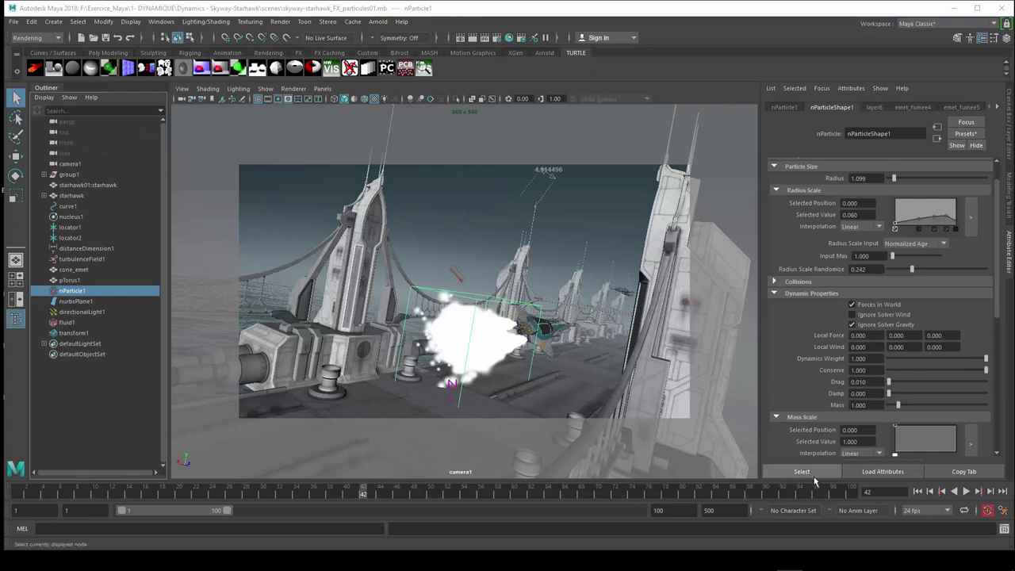
# Rewind to frame 1 and view through the persp camera from low behind the ship.
pyautogui.click(917, 491)
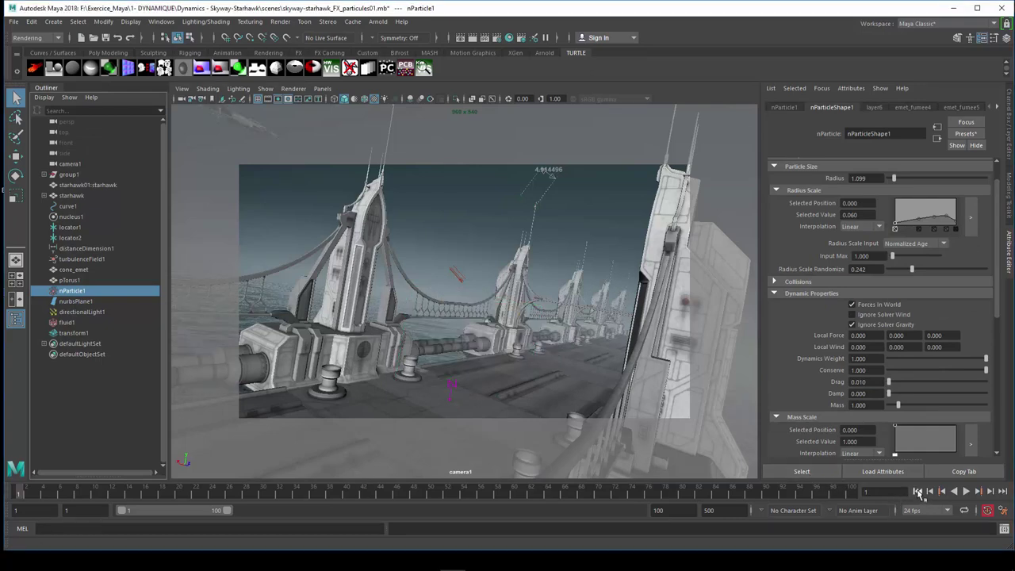
pyautogui.click(323, 89)
pyautogui.moveTo(339, 99)
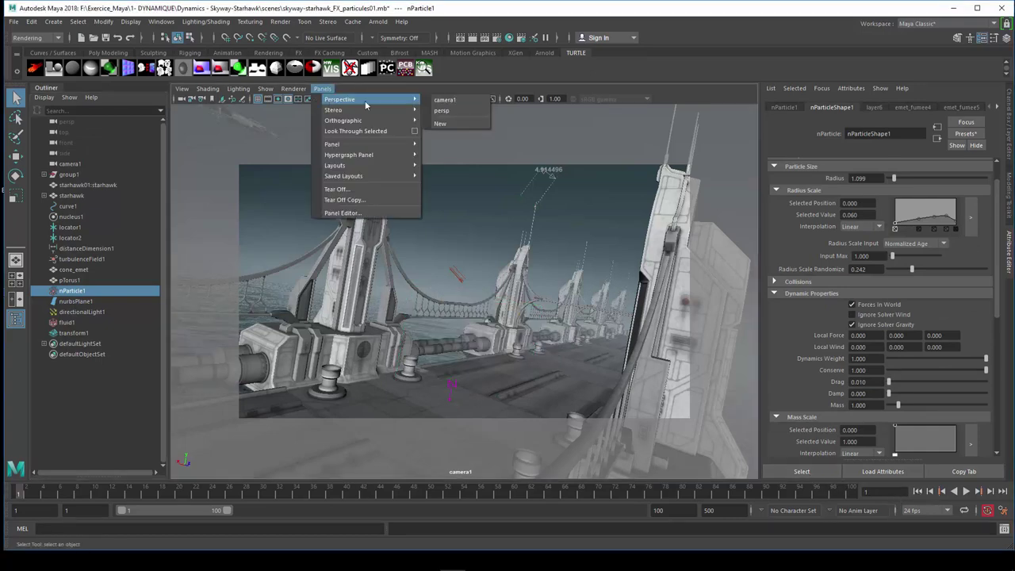
pyautogui.click(446, 110)
pyautogui.moveTo(496, 266)
pyautogui.keyDown('alt'); pyautogui.mouseDown()
pyautogui.moveTo(482, 268)
pyautogui.moveTo(567, 170)
pyautogui.mouseUp(); pyautogui.keyUp('alt')
pyautogui.keyDown('alt'); pyautogui.moveTo(568, 171); pyautogui.dragTo(611, 184, button='right'); pyautogui.keyUp('alt')
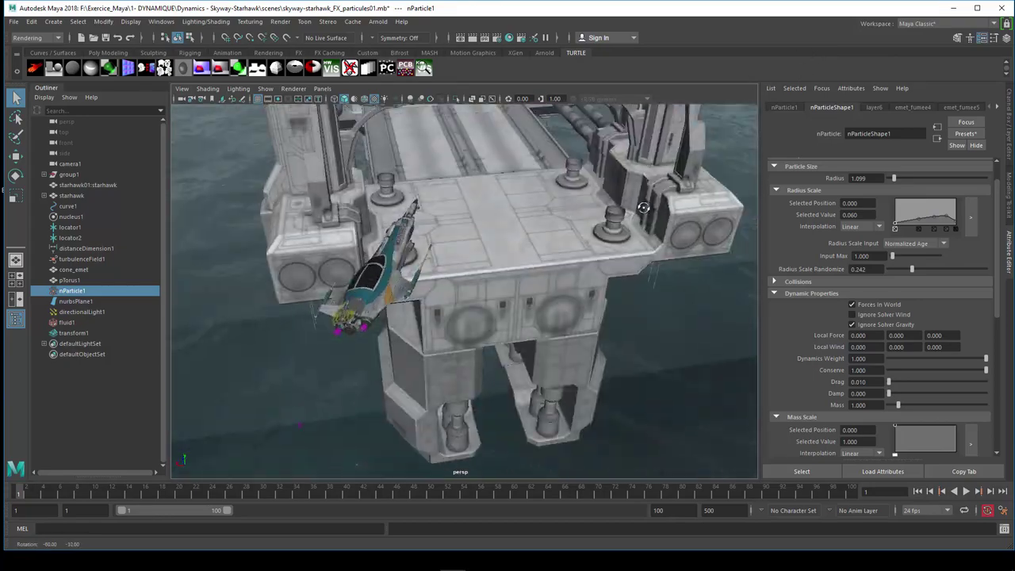
pyautogui.moveTo(612, 185)
pyautogui.keyDown('alt'); pyautogui.mouseDown()
pyautogui.moveTo(707, 257)
pyautogui.moveTo(474, 278)
pyautogui.moveTo(495, 281)
pyautogui.moveTo(518, 245)
pyautogui.mouseUp(); pyautogui.keyUp('alt')
# Select the starhawk engine emitters emet_fumee4 and emet_fumee5, ending on emet_fumee4, then zoom out.
pyautogui.click(449, 252)
pyautogui.scroll(5, 467, 287)
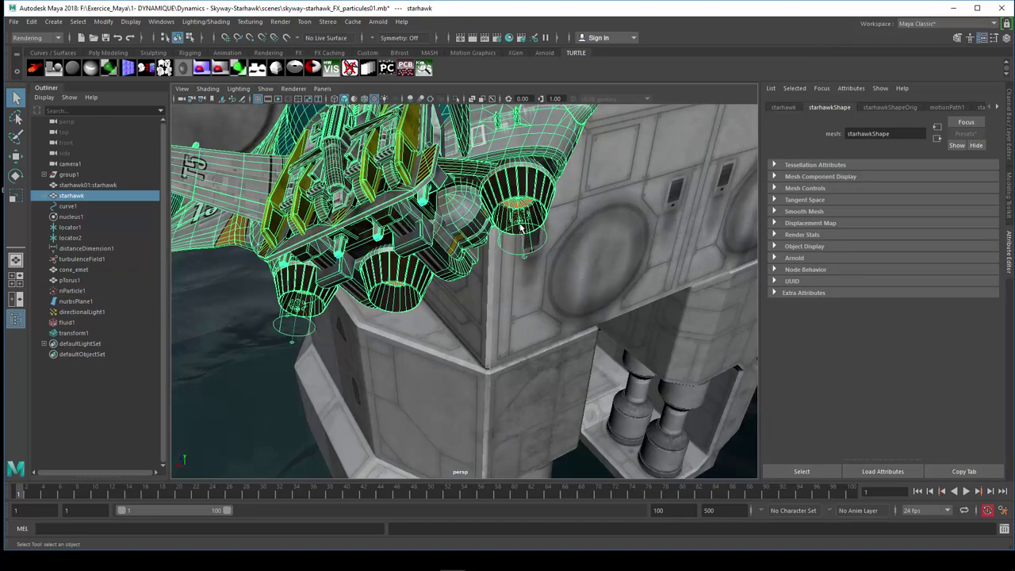
pyautogui.click(521, 228)
pyautogui.click(308, 319)
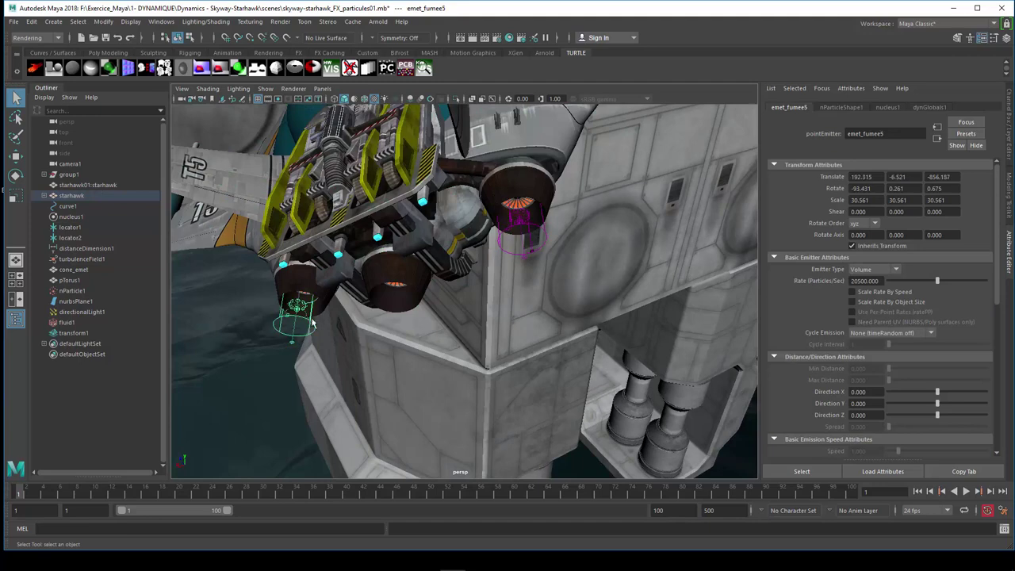
pyautogui.click(525, 229)
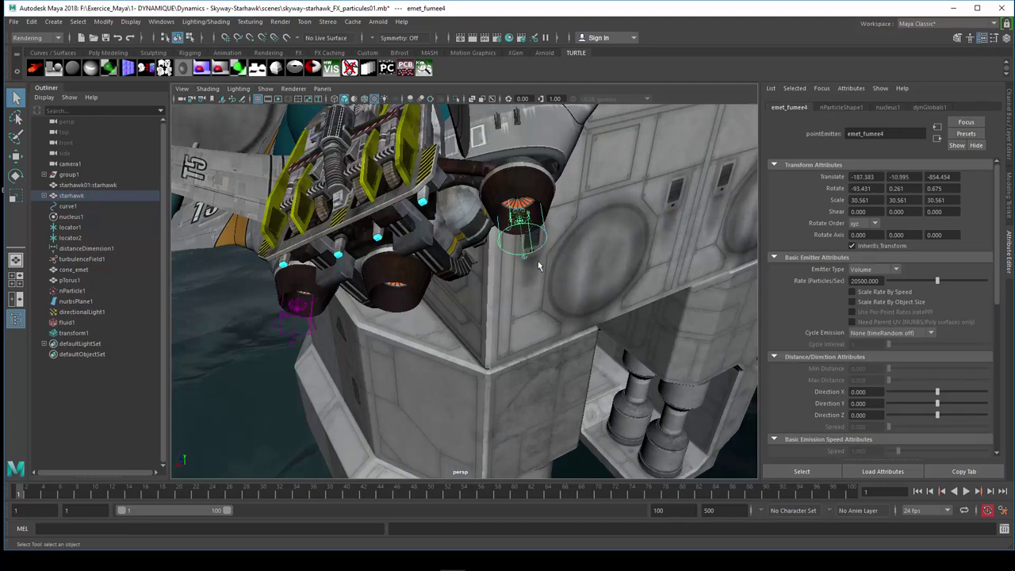
pyautogui.keyDown('alt'); pyautogui.moveTo(538, 263); pyautogui.dragTo(523, 276); pyautogui.keyUp('alt')
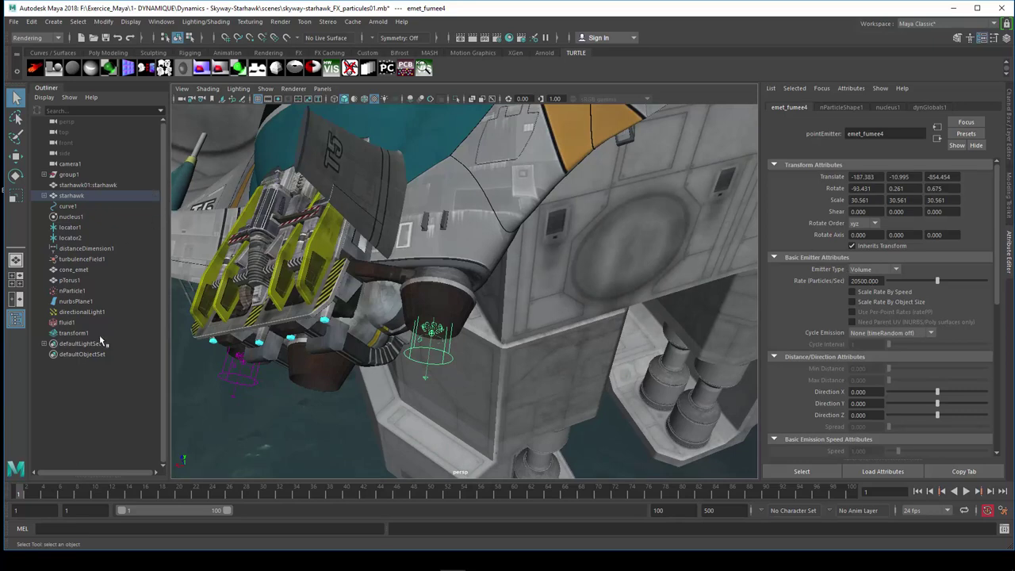
pyautogui.moveTo(311, 276)
pyautogui.keyDown('alt'); pyautogui.mouseDown()
pyautogui.moveTo(407, 323)
pyautogui.moveTo(404, 336)
pyautogui.moveTo(426, 344)
pyautogui.moveTo(438, 334)
pyautogui.moveTo(503, 344)
pyautogui.moveTo(470, 274)
pyautogui.moveTo(501, 291)
pyautogui.mouseUp(); pyautogui.keyUp('alt')
pyautogui.scroll(-5, 489, 264)
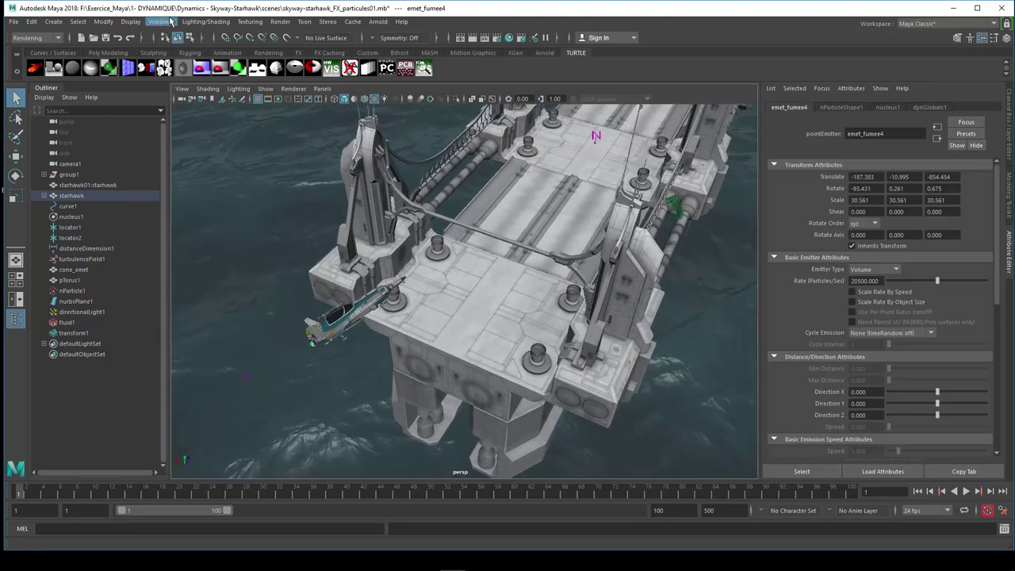
# Switch to the FX menu set and tear off the nParticles menu as a floating window.
pyautogui.click(39, 38)
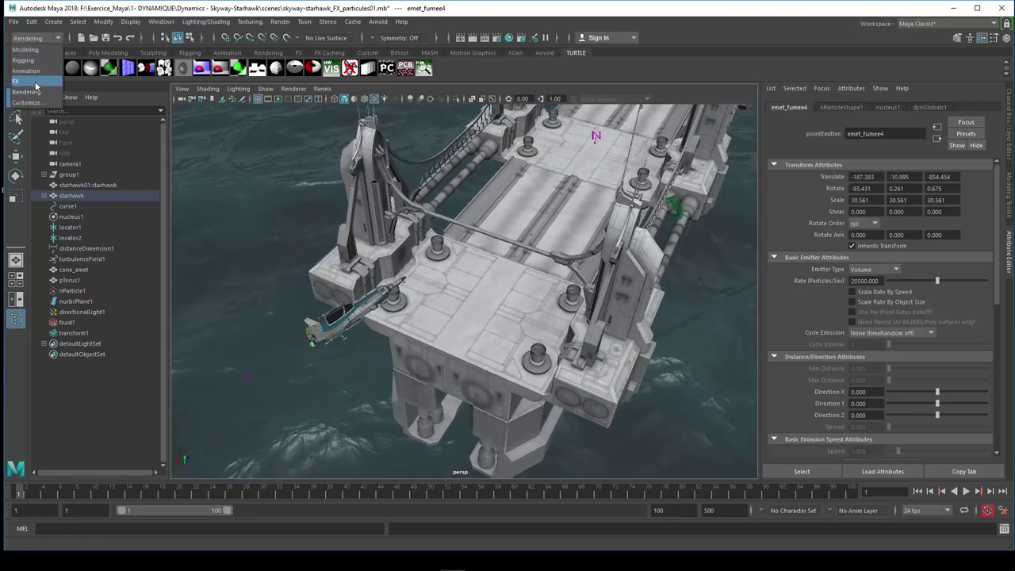
pyautogui.click(36, 84)
pyautogui.click(195, 22)
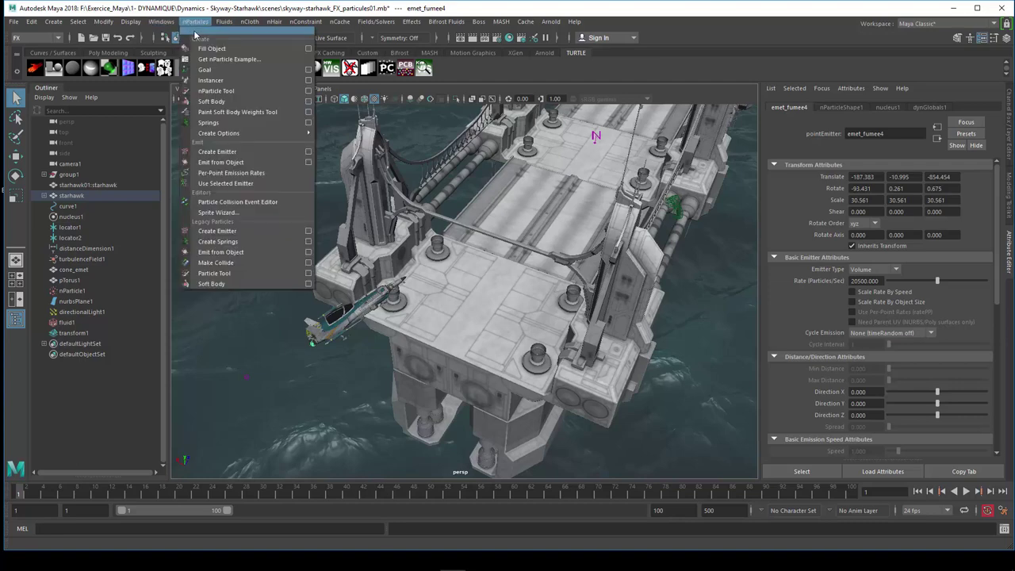
pyautogui.click(202, 36)
pyautogui.moveTo(213, 14); pyautogui.dragTo(170, 44)
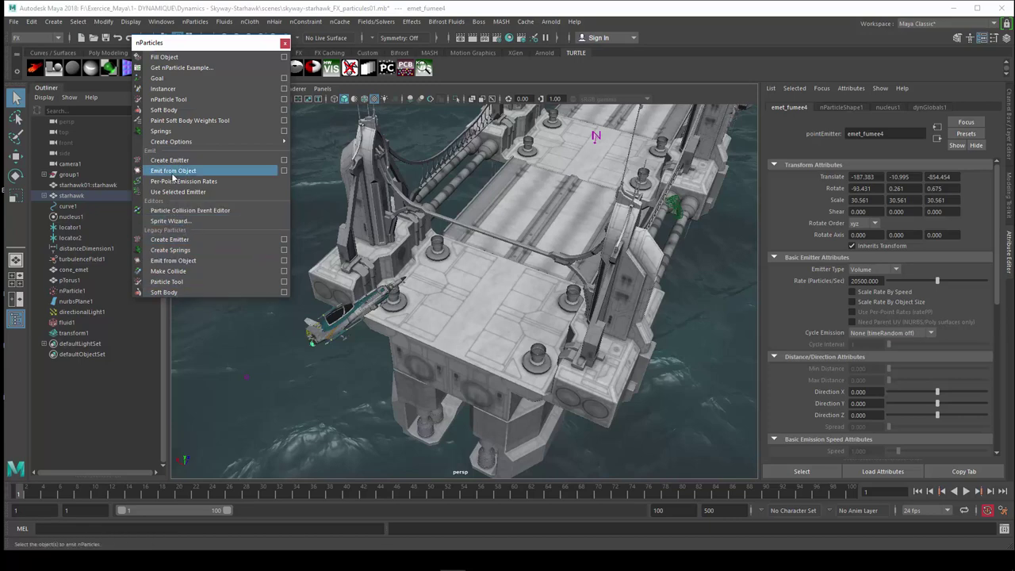
# In Create Emitter options, set the emitter type to Volume with a Cylinder volume shape.
pyautogui.click(284, 161)
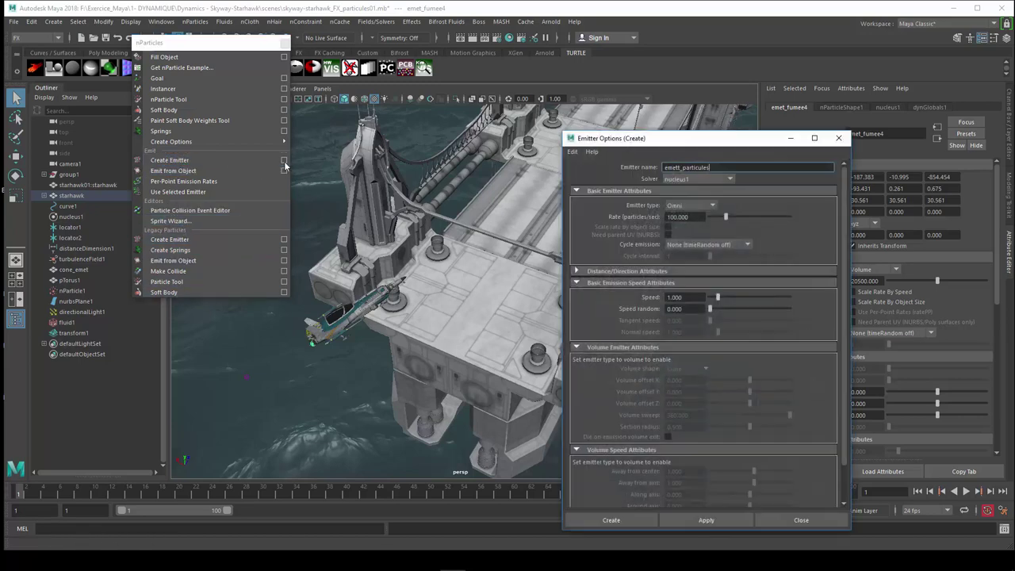
pyautogui.click(686, 205)
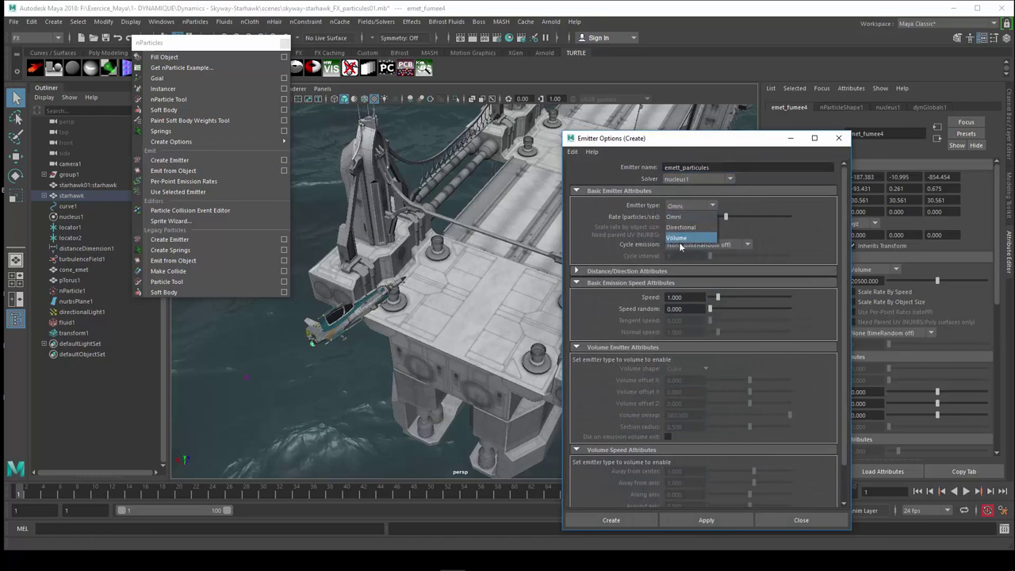
pyautogui.click(679, 237)
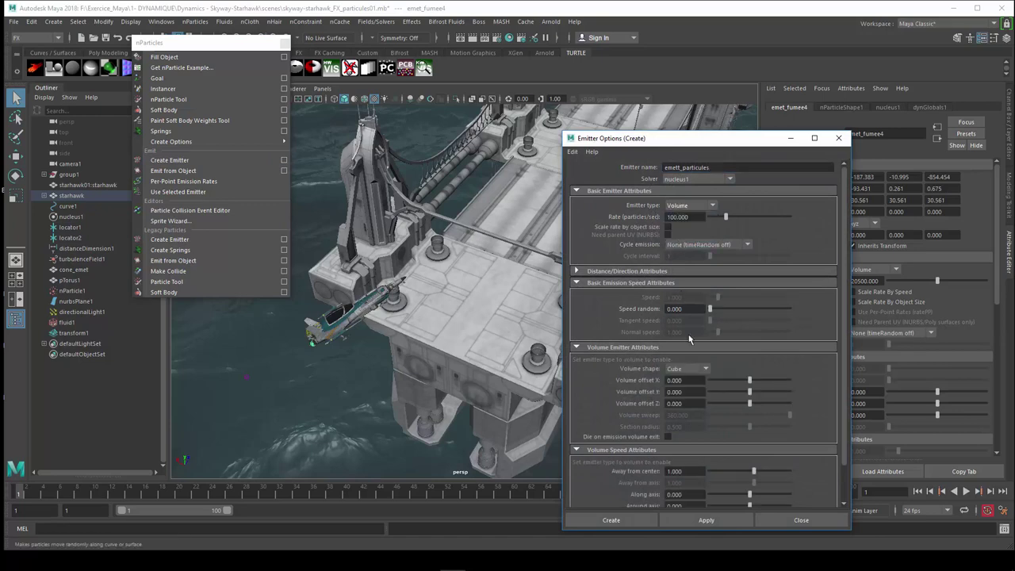
pyautogui.click(688, 369)
pyautogui.click(686, 402)
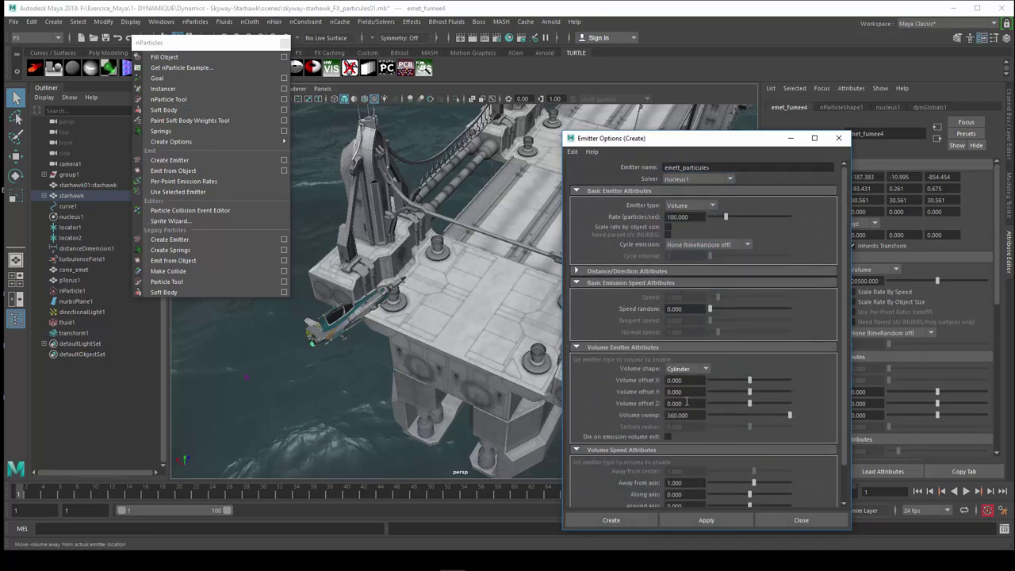
pyautogui.scroll(-2, 690, 390)
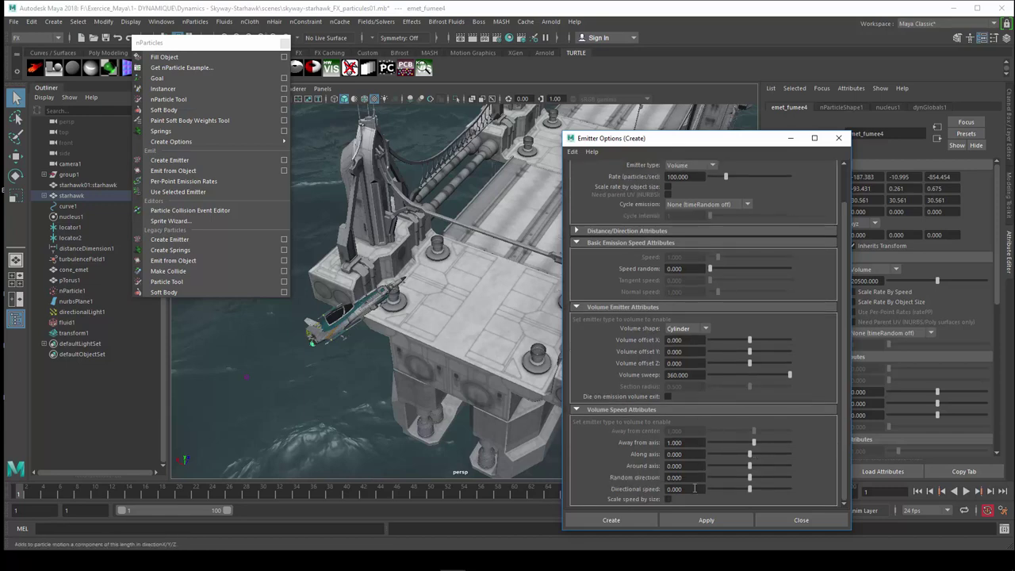
pyautogui.moveTo(700, 141); pyautogui.dragTo(699, 93)
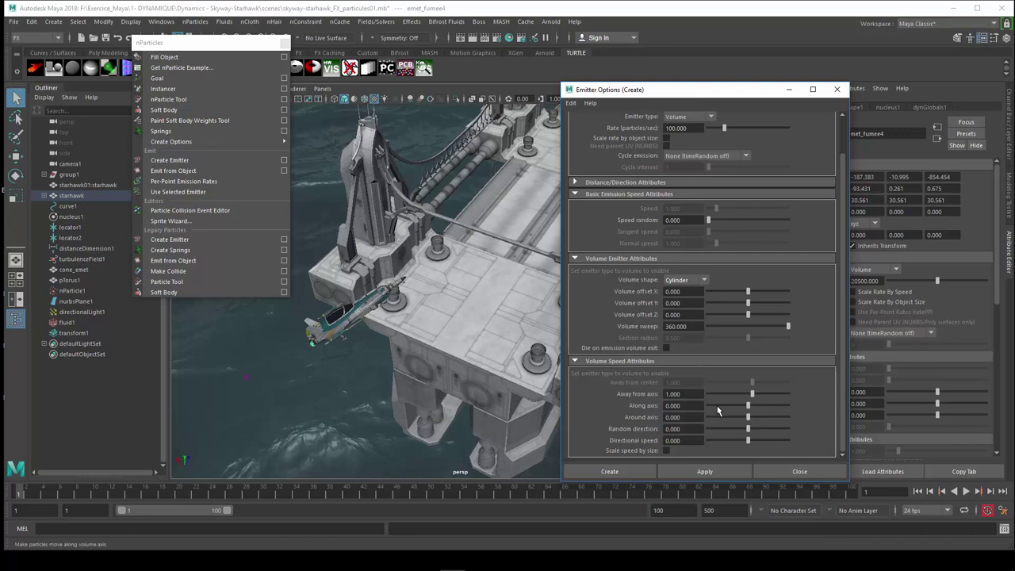
# Set the volume speeds: Along Axis 1, Away From Axis 0.1, plus higher random direction and directional speed.
pyautogui.doubleClick(674, 405)
pyautogui.write('1')
pyautogui.press('Return')
pyautogui.doubleClick(686, 394)
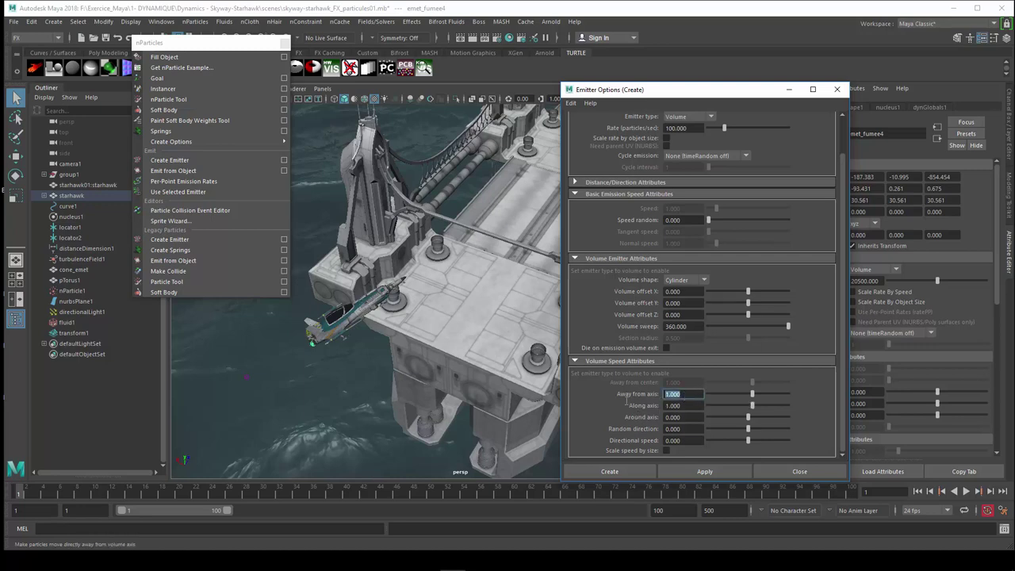
pyautogui.write('0.1')
pyautogui.press('Return')
pyautogui.doubleClick(680, 418)
pyautogui.write('0.500')
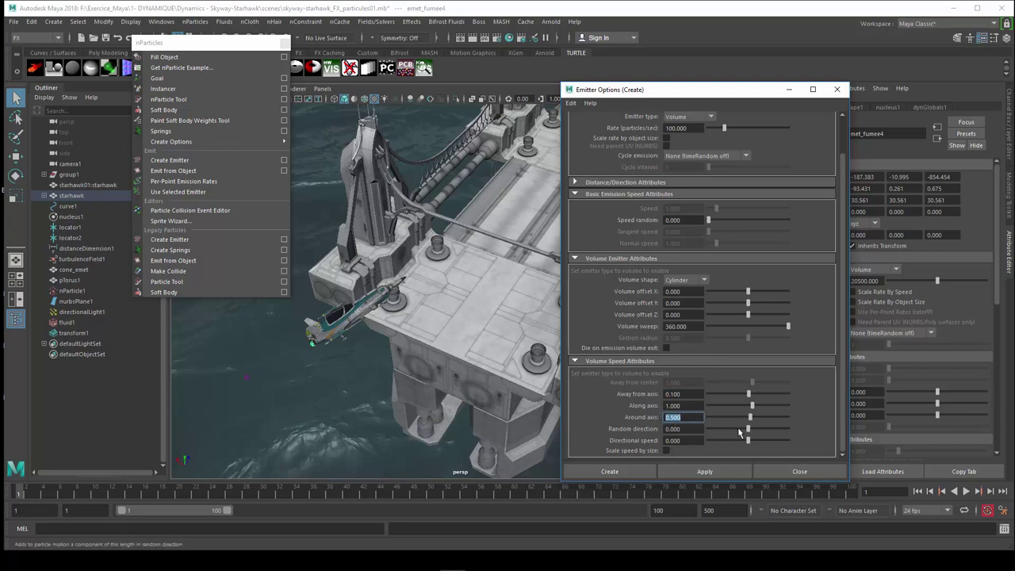
pyautogui.moveTo(749, 430); pyautogui.dragTo(761, 430)
pyautogui.moveTo(748, 441); pyautogui.dragTo(754, 442)
pyautogui.keyDown('alt'); pyautogui.moveTo(507, 349); pyautogui.dragTo(373, 341); pyautogui.keyUp('alt')
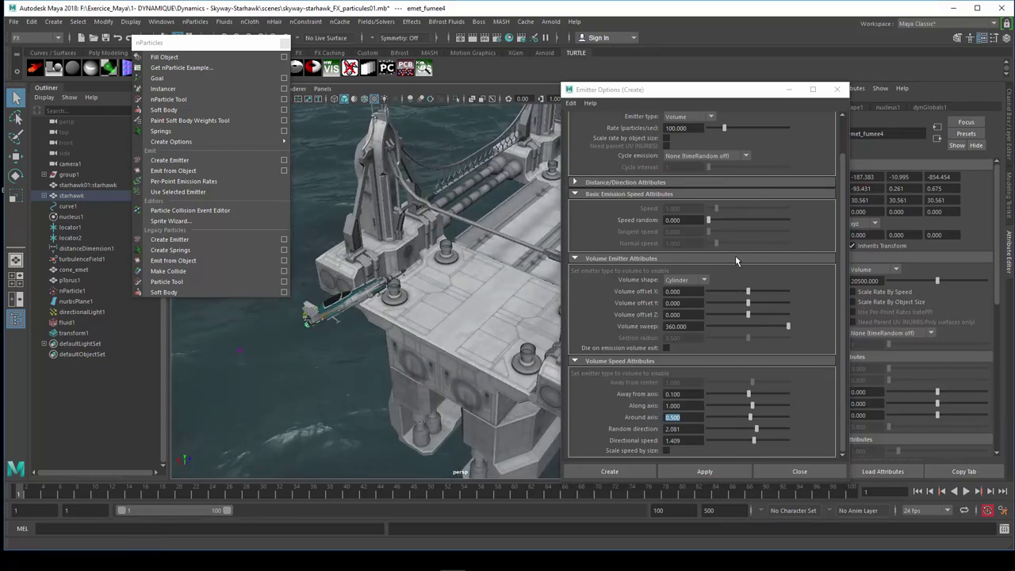
# Set the emission rate to 10000 particles per second and create emett_particules2.
pyautogui.click(678, 129)
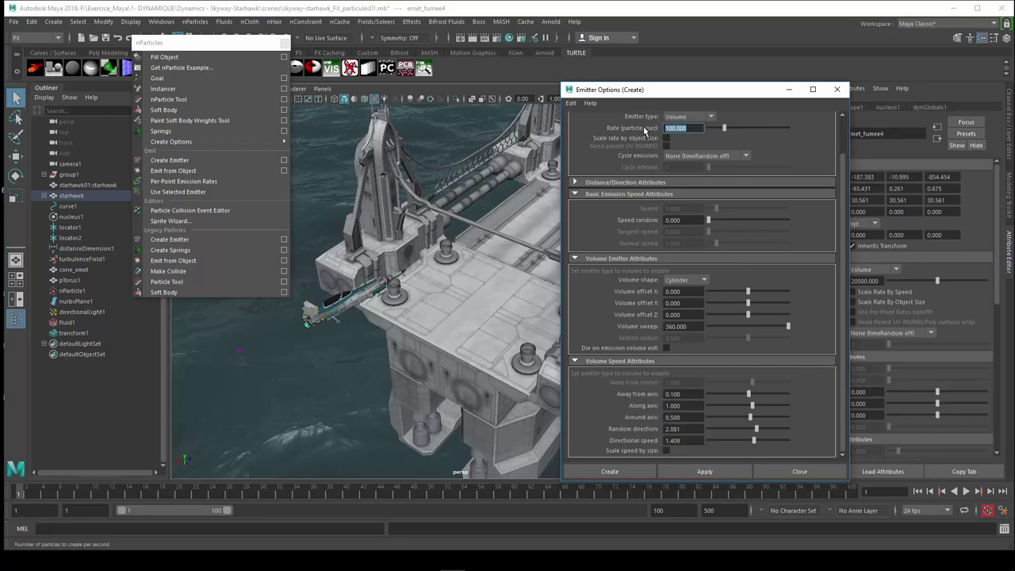
pyautogui.write('1000')
pyautogui.press('Return')
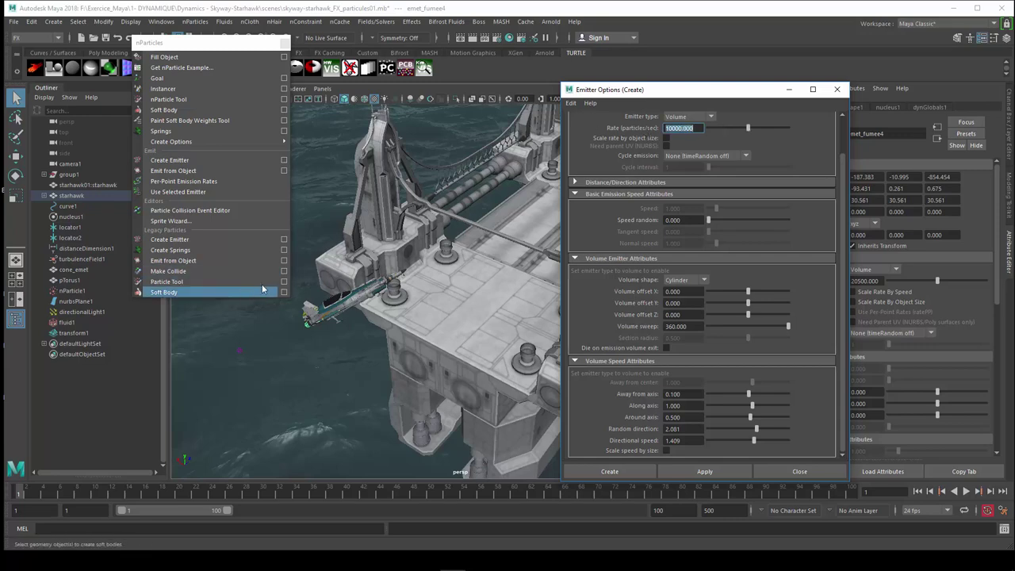
pyautogui.click(608, 470)
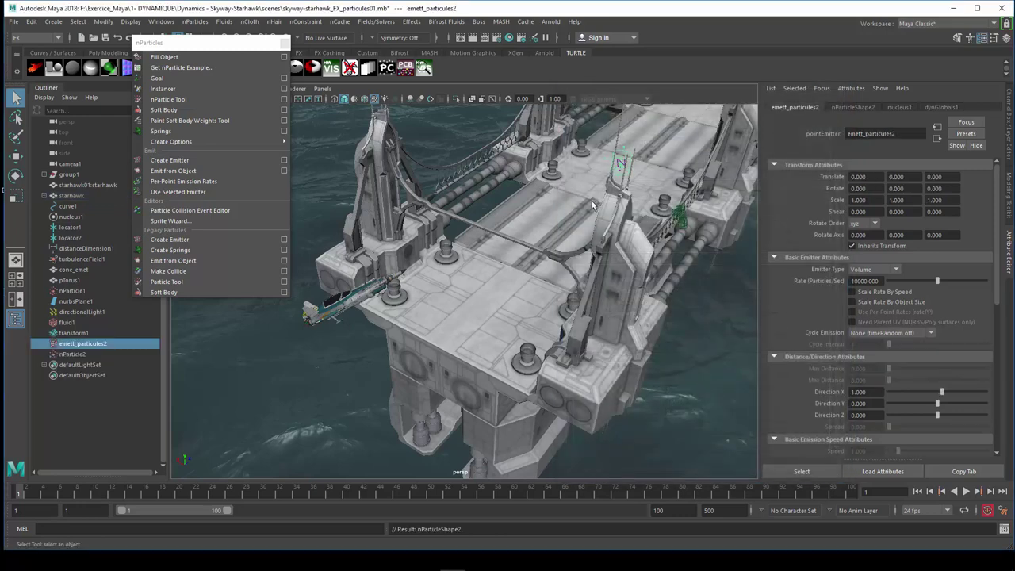
# Move the cylinder emitter along Z and X onto the bridge deck at -3.401, 0, -30.882.
pyautogui.moveTo(594, 244)
pyautogui.keyDown('alt'); pyautogui.mouseDown()
pyautogui.moveTo(574, 233)
pyautogui.moveTo(651, 184)
pyautogui.mouseUp(); pyautogui.keyUp('alt')
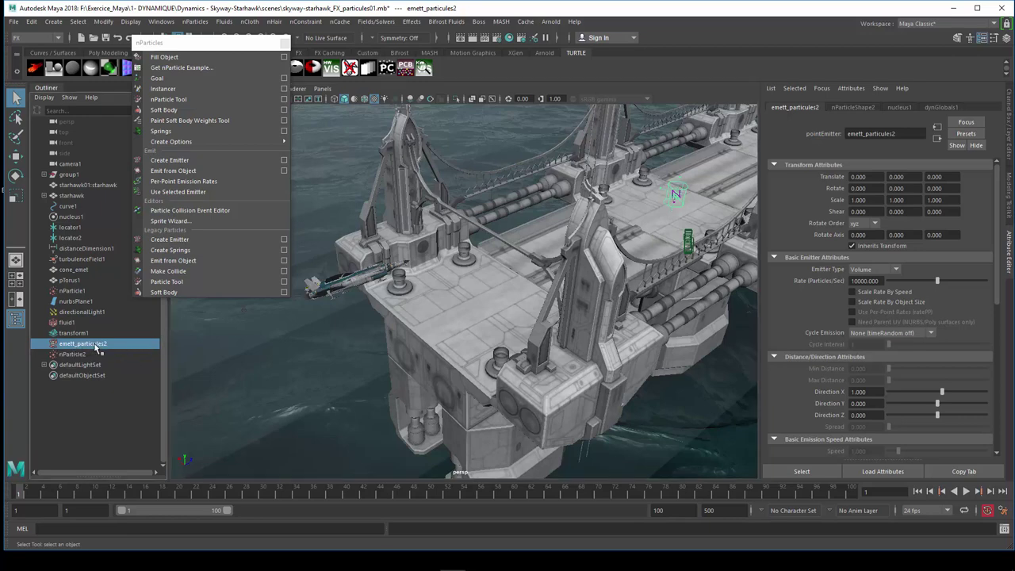
pyautogui.press('w')
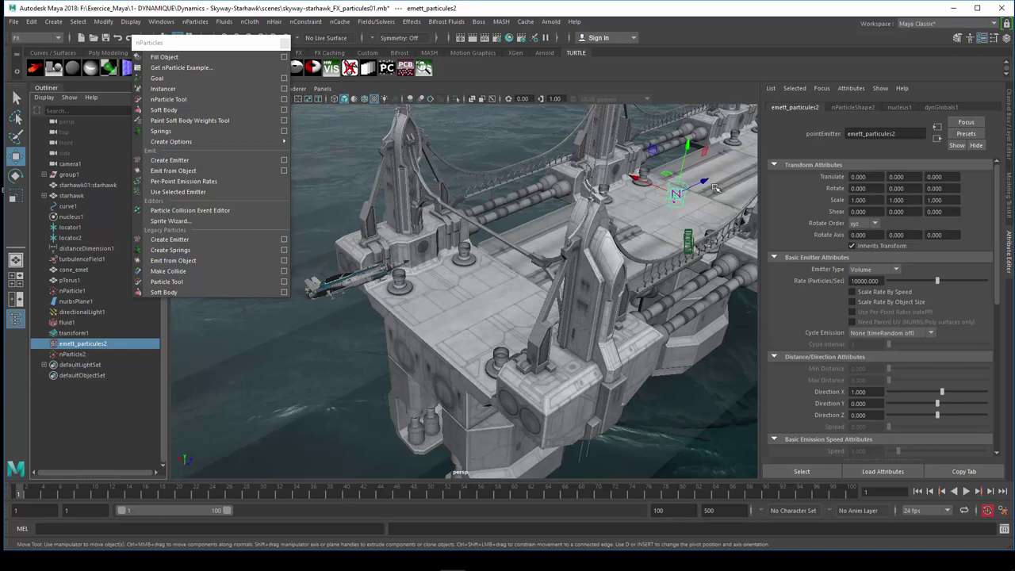
pyautogui.moveTo(705, 181)
pyautogui.mouseDown()
pyautogui.moveTo(484, 323)
pyautogui.moveTo(555, 333)
pyautogui.moveTo(565, 352)
pyautogui.mouseUp()
pyautogui.scroll(4, 599, 343)
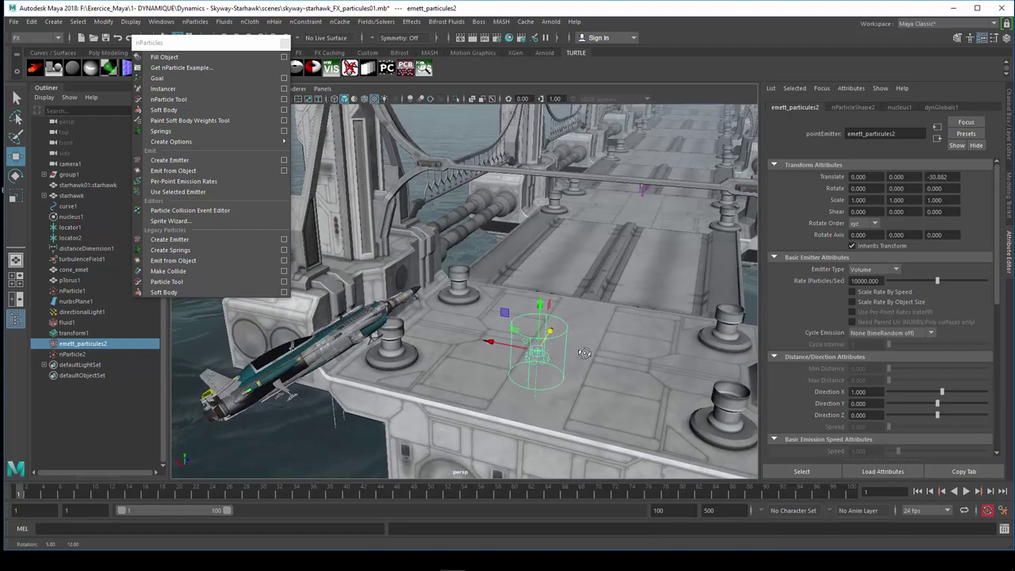
pyautogui.moveTo(475, 332); pyautogui.dragTo(643, 410)
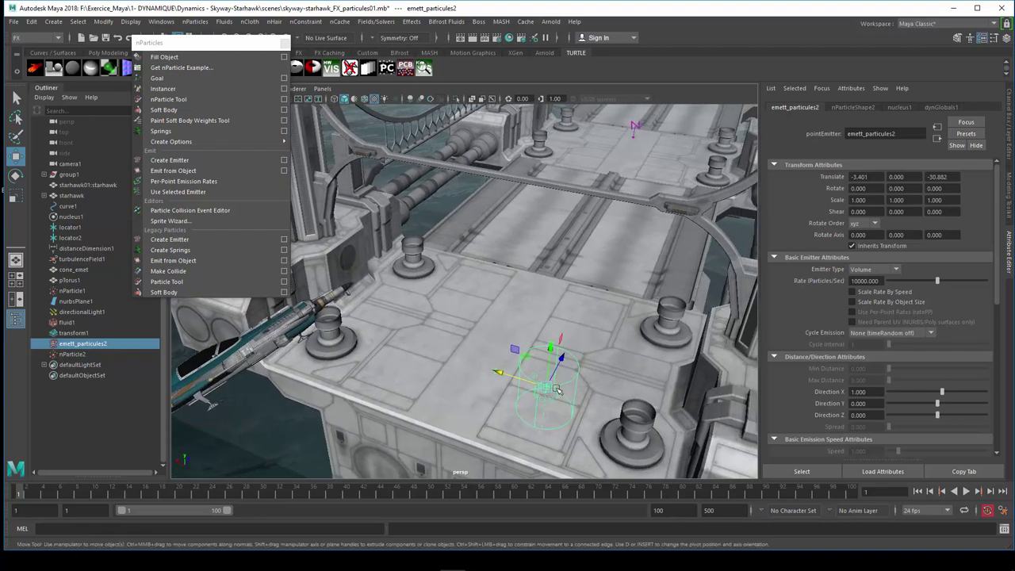
# Play the simulation to frame 34 and orbit in near the emitter.
pyautogui.click(966, 491)
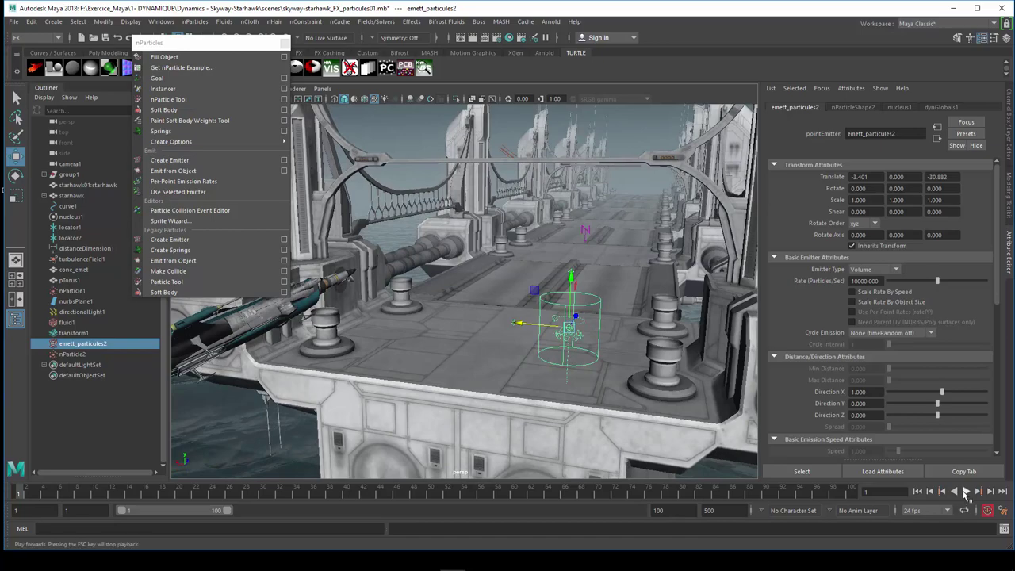
pyautogui.click(966, 491)
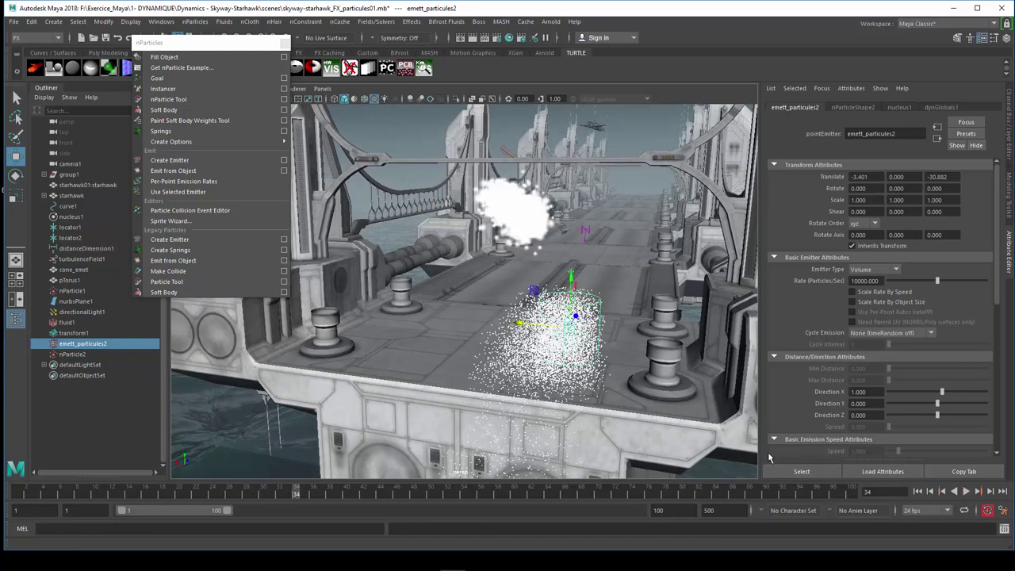
pyautogui.moveTo(476, 381)
pyautogui.keyDown('alt'); pyautogui.mouseDown()
pyautogui.moveTo(585, 417)
pyautogui.moveTo(561, 357)
pyautogui.mouseUp(); pyautogui.keyUp('alt')
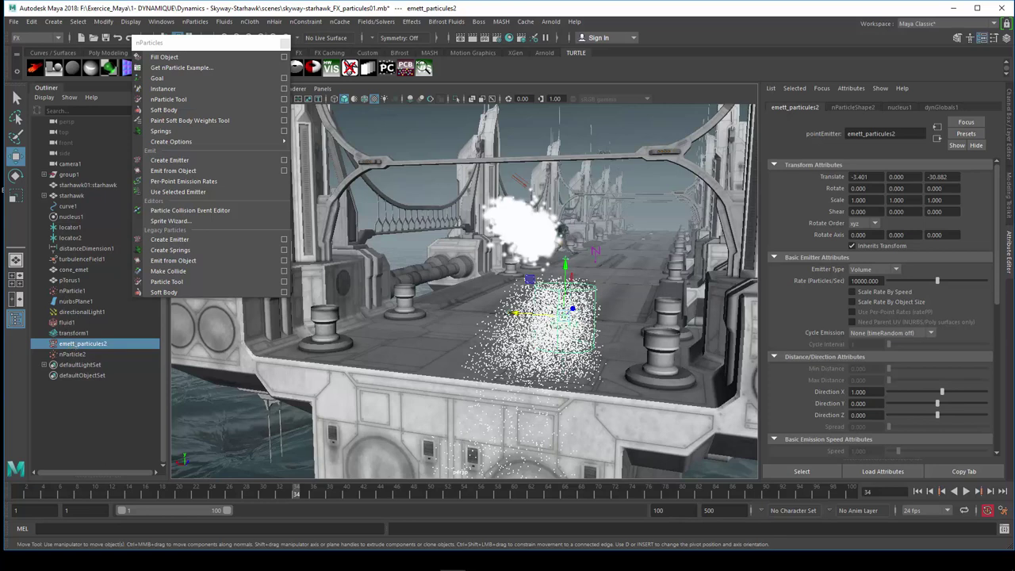
# Select nParticle2, replay from frame 1, and bring up the emett_particules2 emitter settings.
pyautogui.click(75, 359)
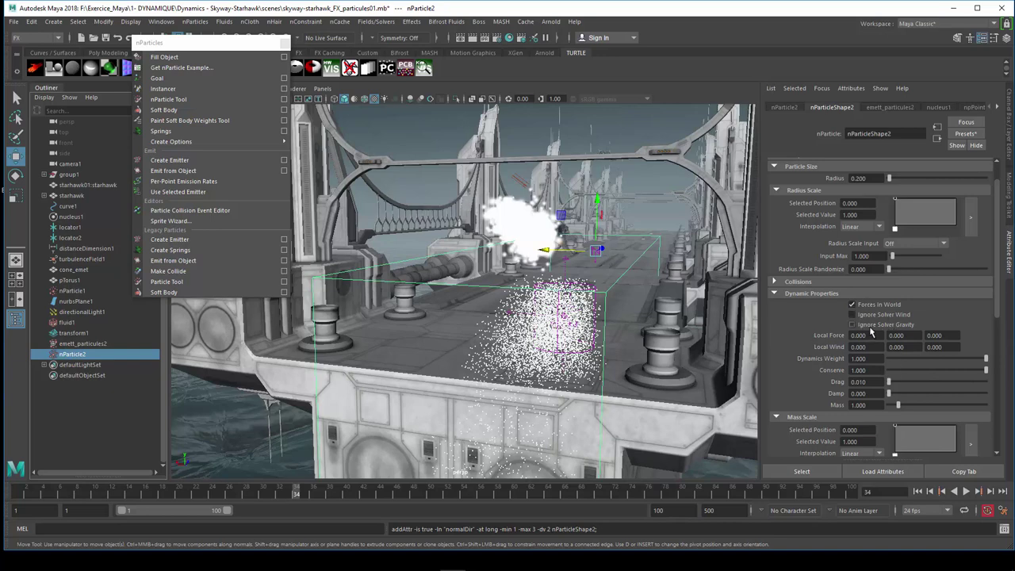
pyautogui.click(918, 492)
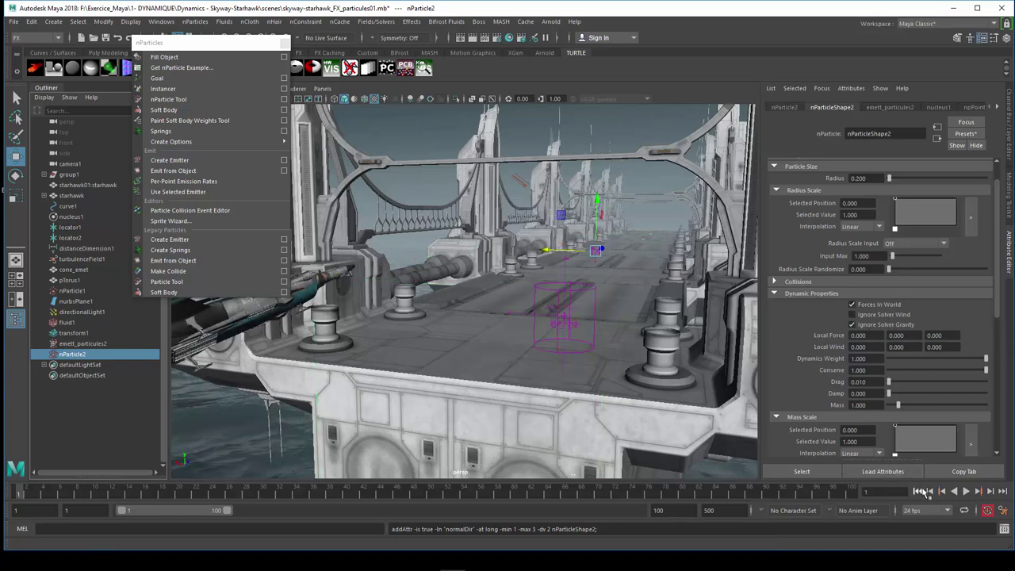
pyautogui.click(966, 492)
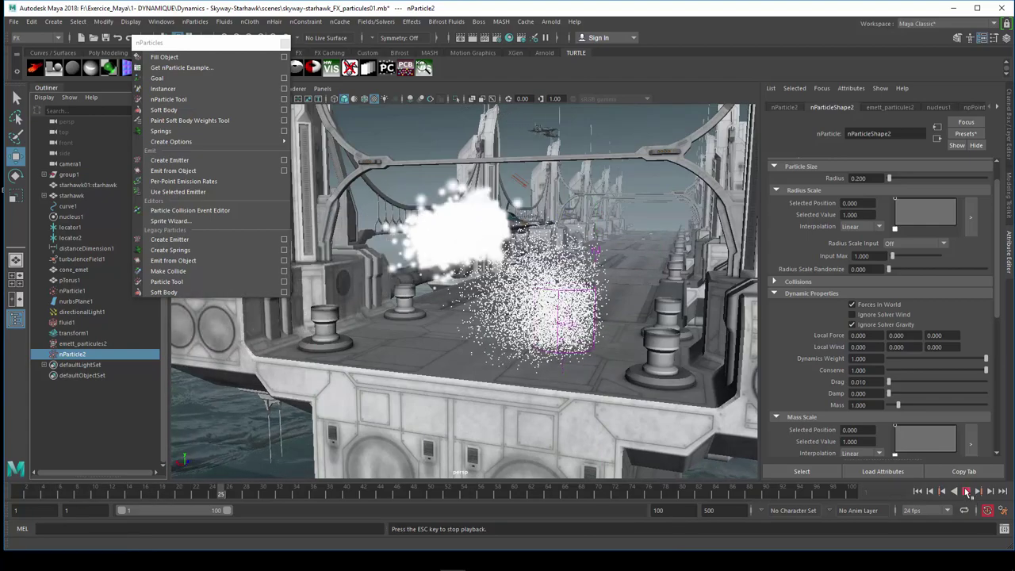
pyautogui.press('Escape')
pyautogui.keyDown('alt'); pyautogui.moveTo(476, 317); pyautogui.dragTo(512, 347); pyautogui.keyUp('alt')
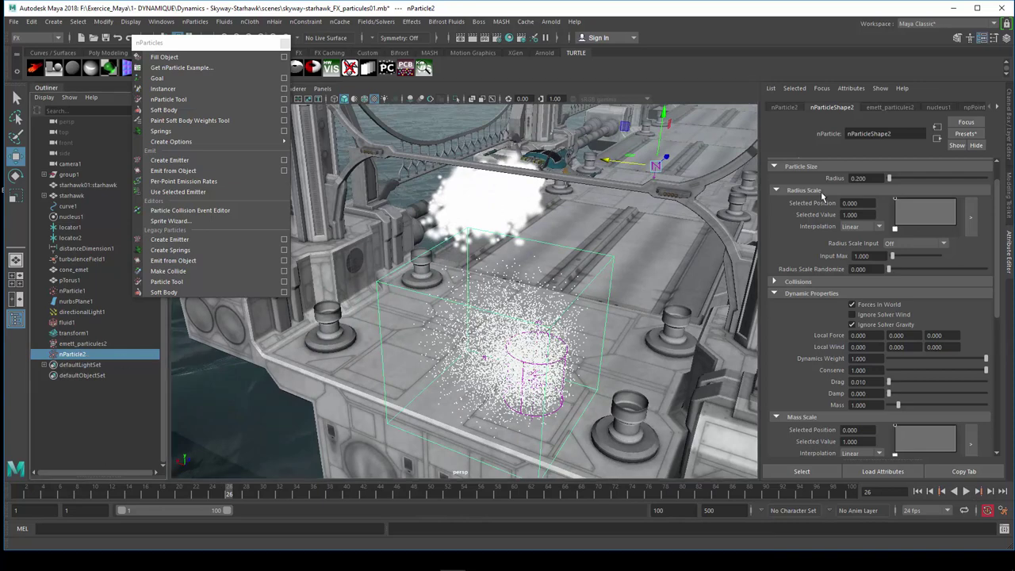
pyautogui.click(894, 109)
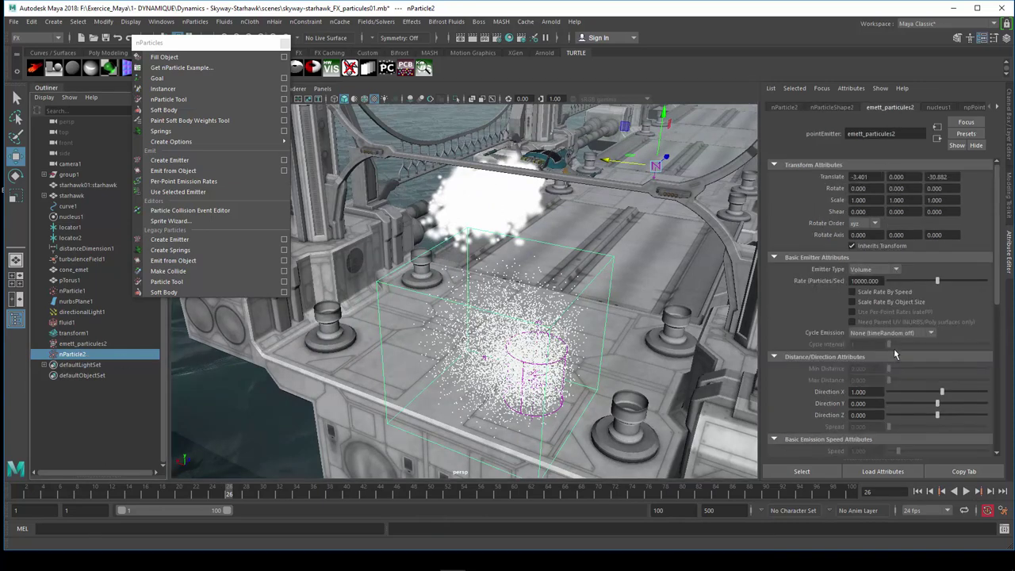
pyautogui.scroll(-3, 889, 355)
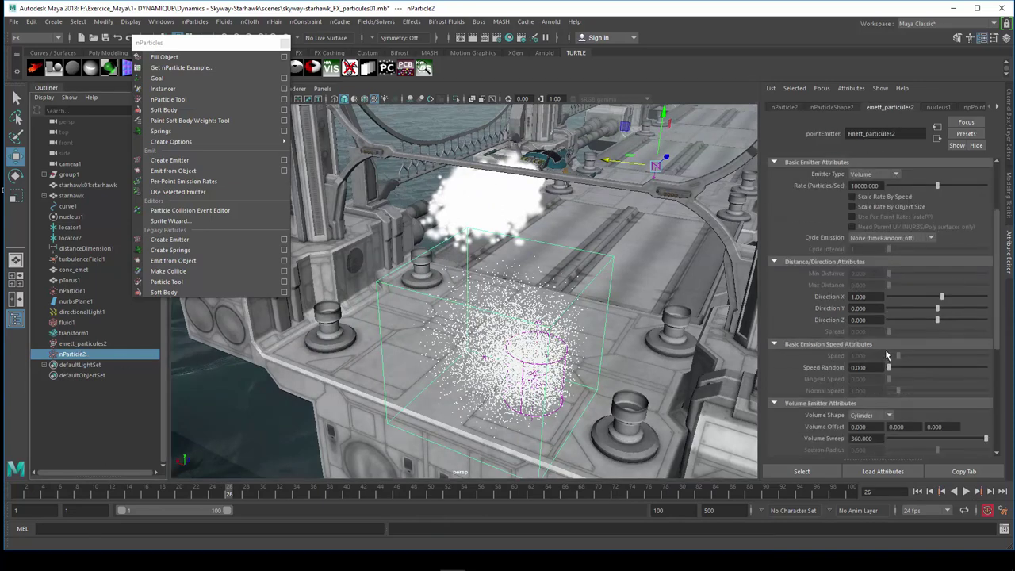
# Set the emitter's Direction X to 0 and replay the emission from frame 1.
pyautogui.click(871, 298)
pyautogui.write('0.000')
pyautogui.press('Return')
pyautogui.click(917, 491)
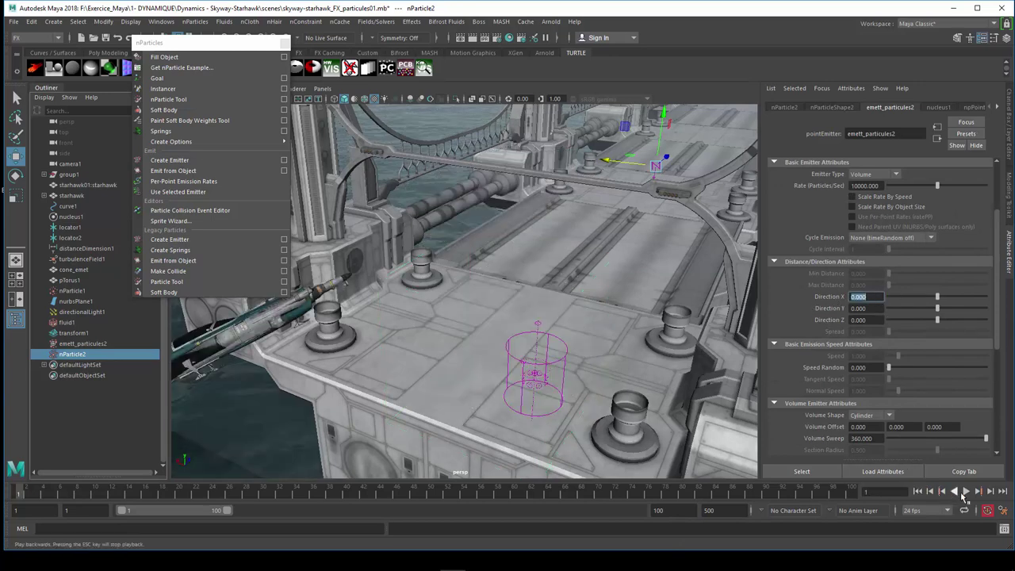
pyautogui.click(966, 491)
pyautogui.click(965, 490)
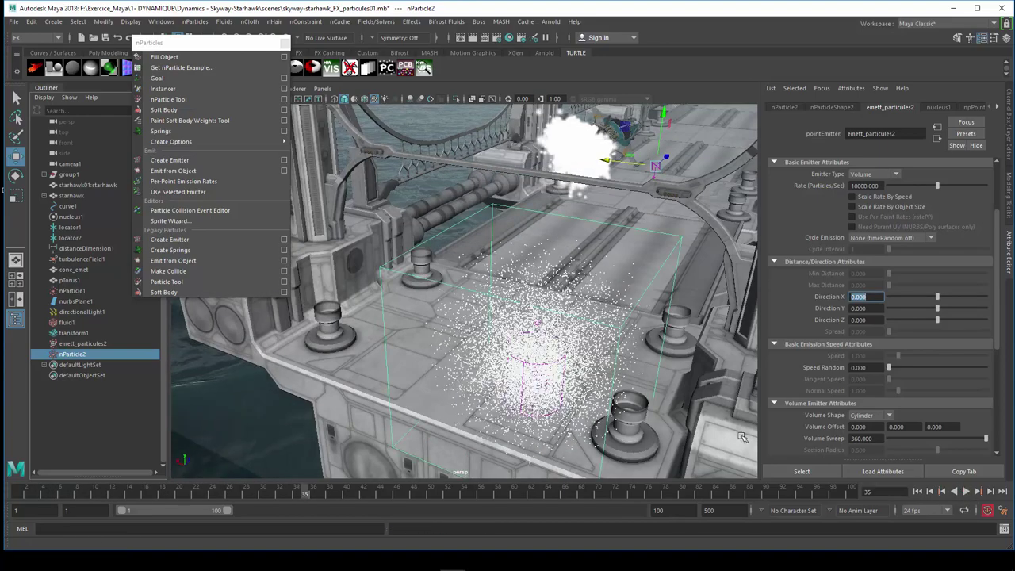
pyautogui.keyDown('alt'); pyautogui.moveTo(600, 408); pyautogui.dragTo(599, 270); pyautogui.keyUp('alt')
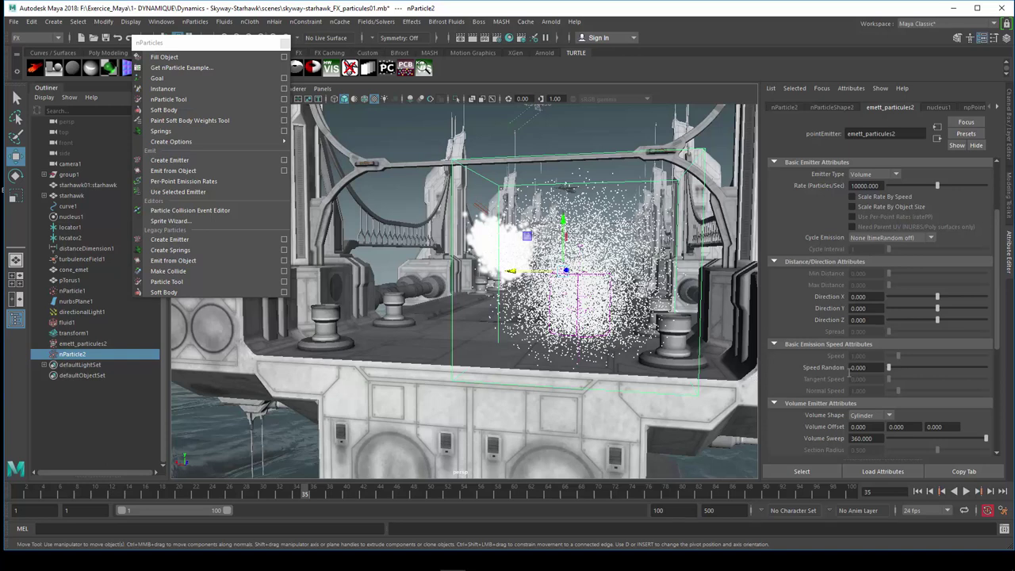
pyautogui.scroll(-3, 849, 367)
pyautogui.scroll(-2, 849, 367)
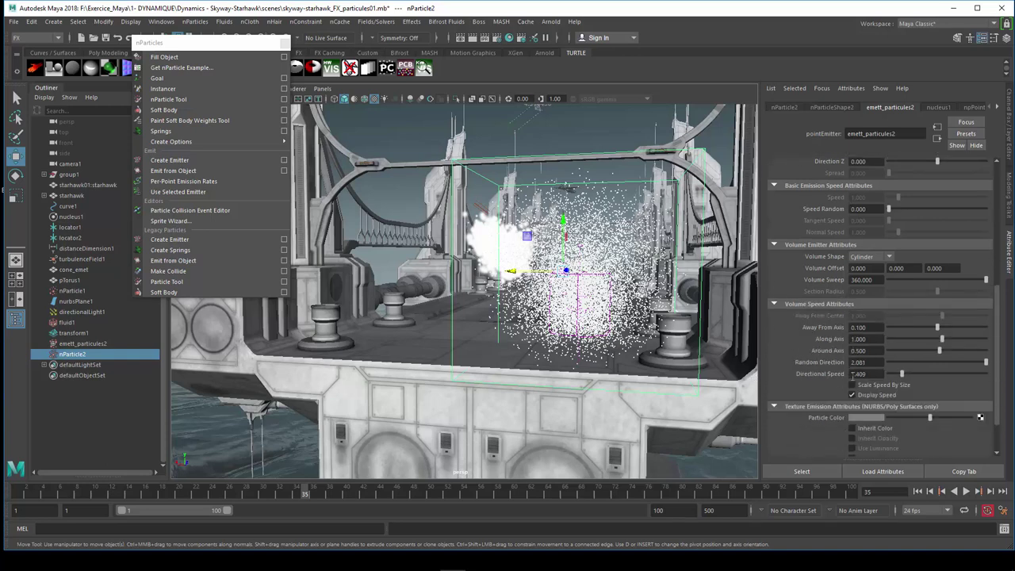
# Lower Random Direction to about 0.709 and replay to check the denser particle column.
pyautogui.moveTo(986, 365); pyautogui.dragTo(958, 370)
pyautogui.click(917, 492)
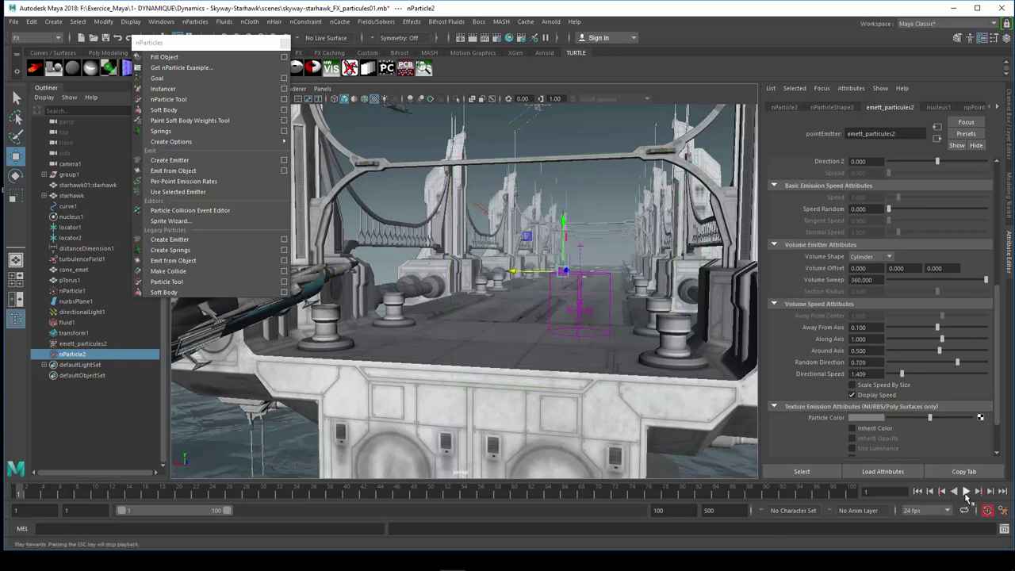
pyautogui.click(965, 492)
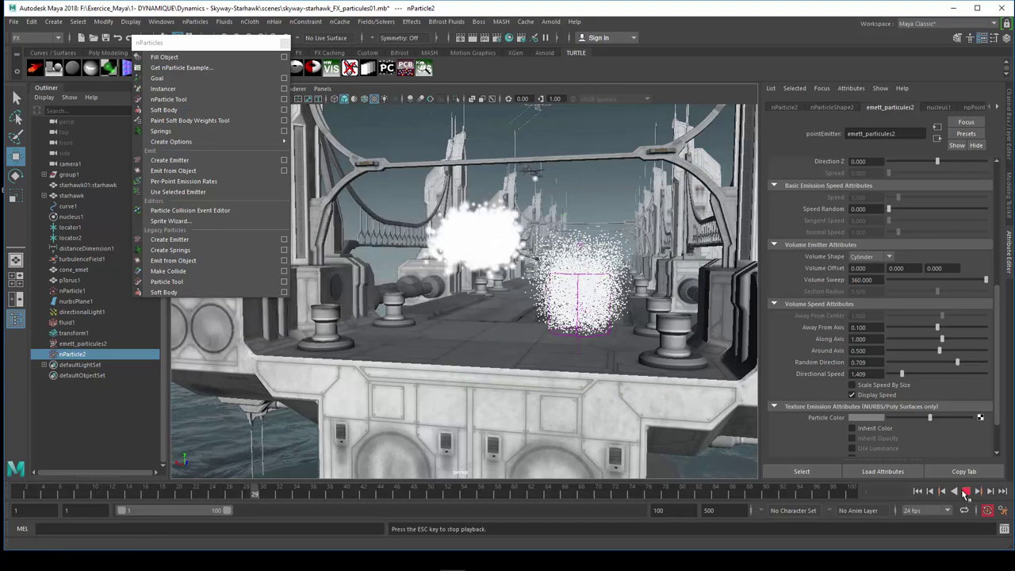
pyautogui.click(965, 491)
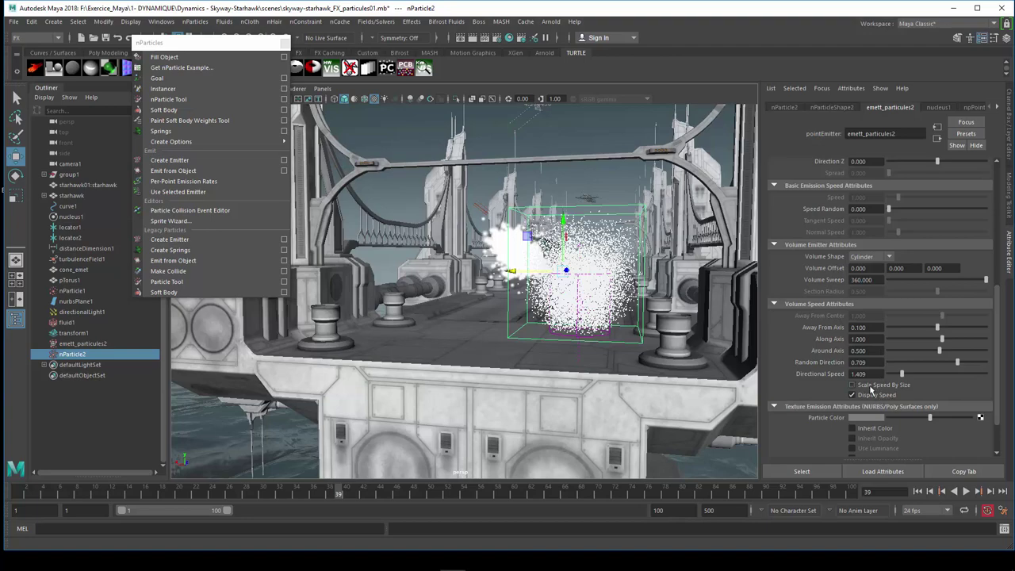
pyautogui.keyDown('alt'); pyautogui.moveTo(585, 315); pyautogui.dragTo(573, 323); pyautogui.keyUp('alt')
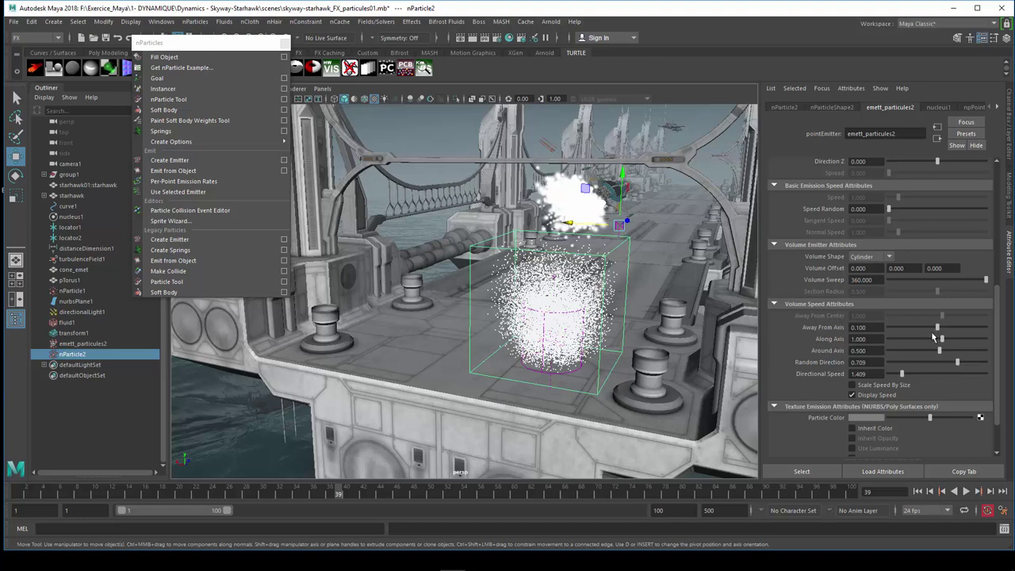
pyautogui.keyDown('alt'); pyautogui.moveTo(621, 355); pyautogui.dragTo(605, 338); pyautogui.keyUp('alt')
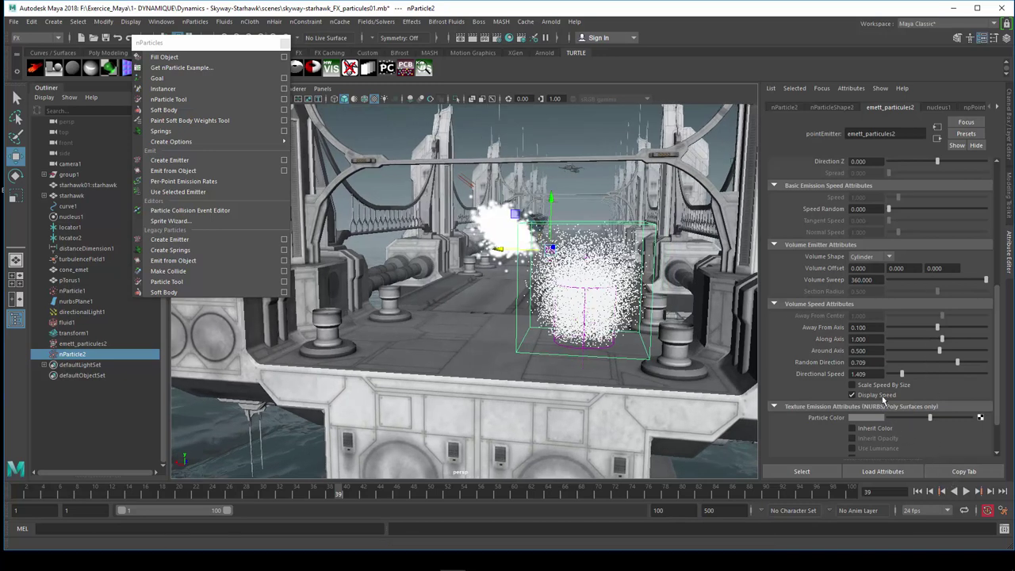
# Set Along Axis speed to 2 and replay the taller plume from frame 1.
pyautogui.click(825, 339)
pyautogui.write('2')
pyautogui.press('Return')
pyautogui.click(918, 491)
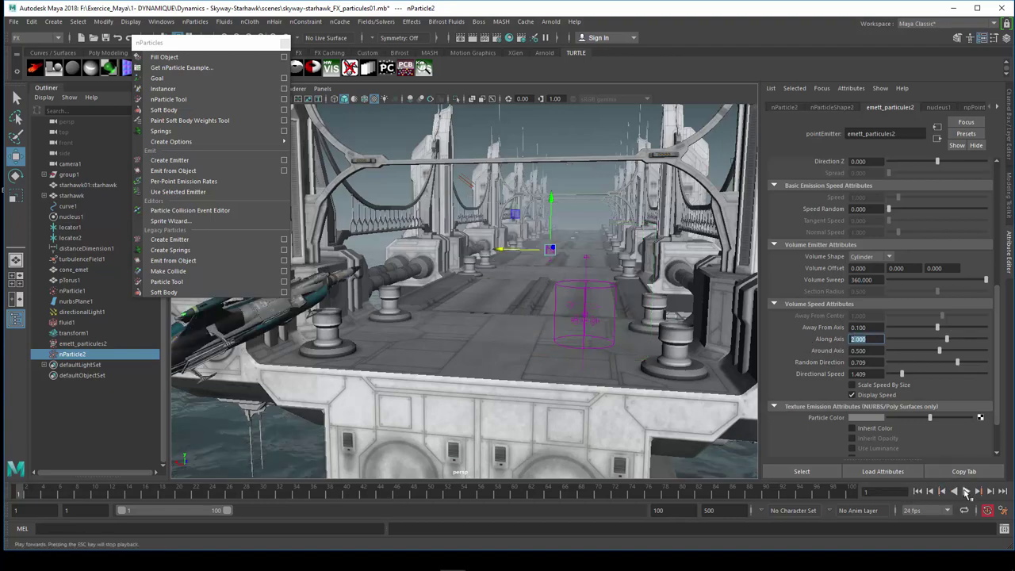
pyautogui.click(967, 491)
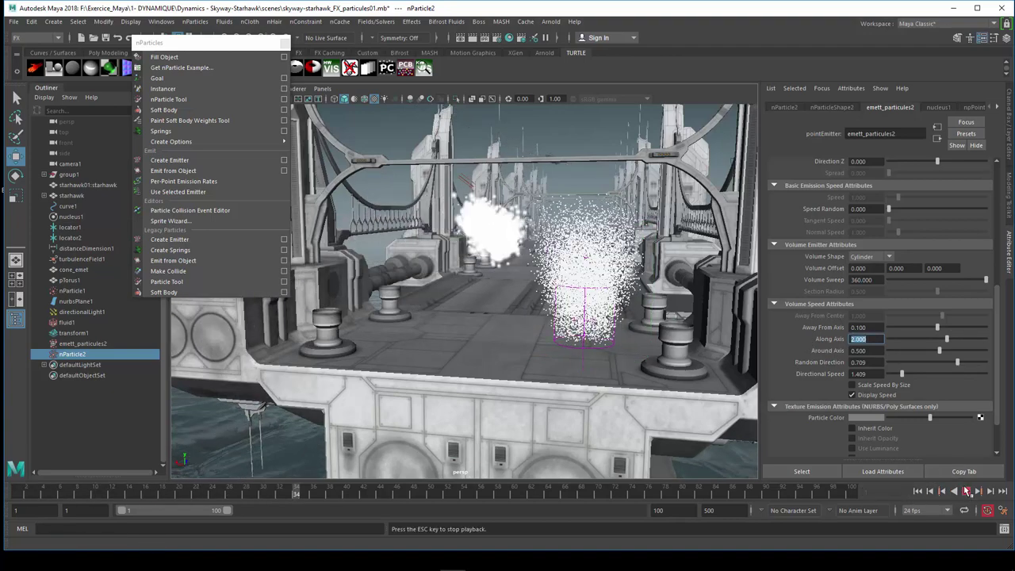
pyautogui.click(966, 491)
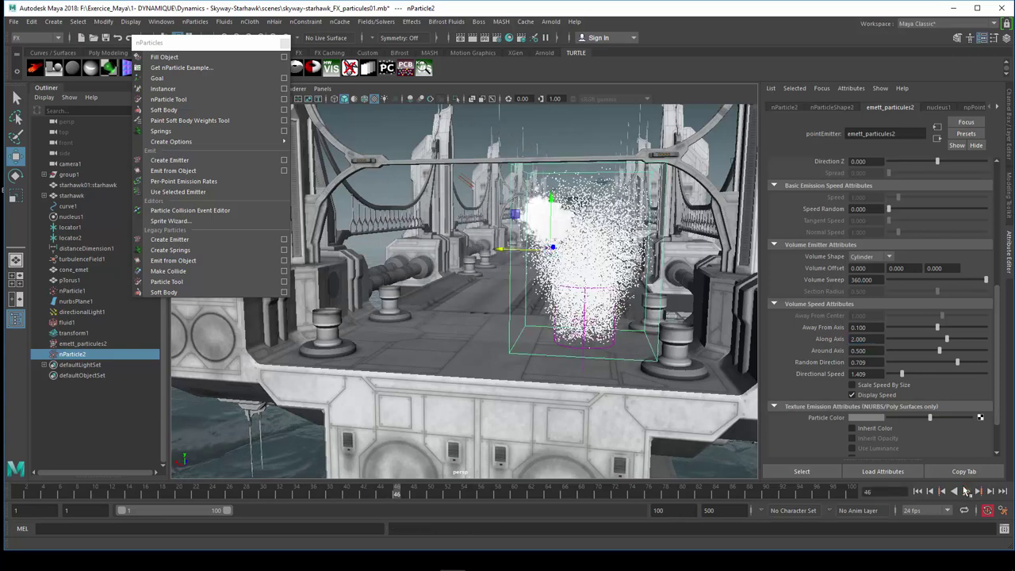
# Set Away From Axis to 0.050 and replay to frame 78, orbiting to inspect the plume.
pyautogui.doubleClick(867, 351)
pyautogui.doubleClick(869, 327)
pyautogui.write('0')
pyautogui.write('50')
pyautogui.press('Return')
pyautogui.click(917, 492)
pyautogui.click(966, 491)
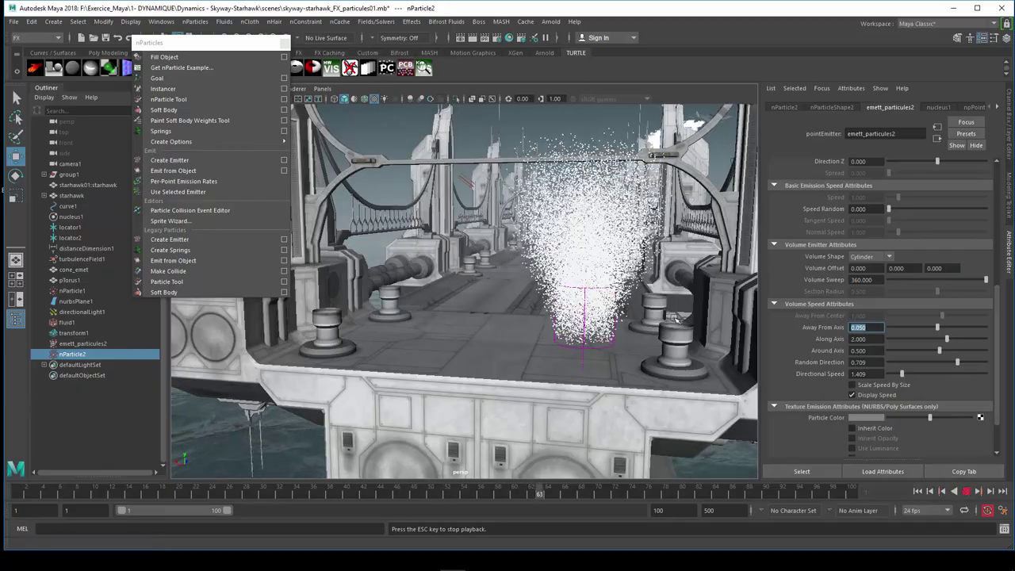
pyautogui.click(965, 492)
pyautogui.moveTo(658, 349)
pyautogui.keyDown('alt'); pyautogui.mouseDown()
pyautogui.moveTo(629, 341)
pyautogui.moveTo(595, 404)
pyautogui.mouseUp(); pyautogui.keyUp('alt')
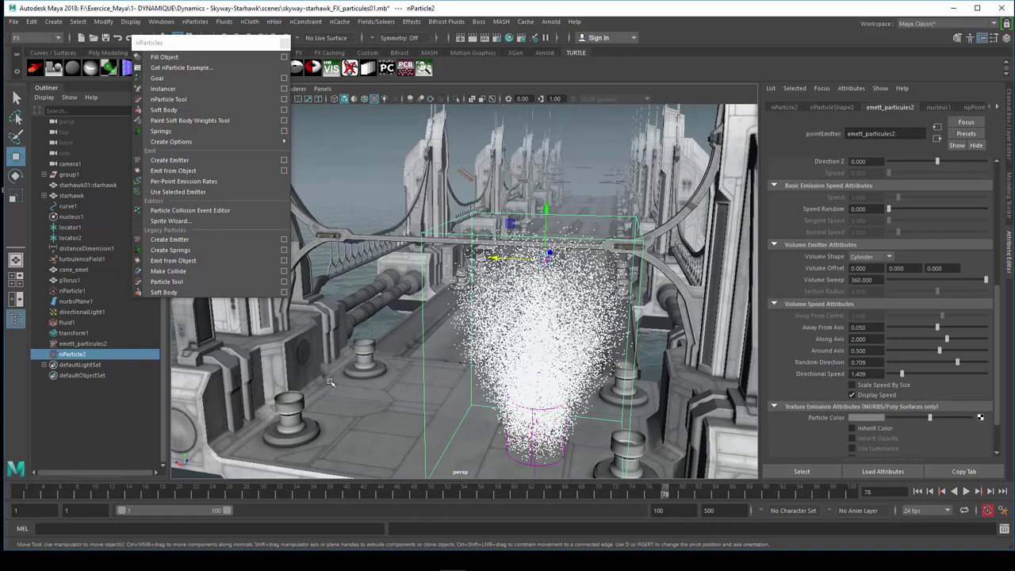
# Expand starhawk in the Outliner, then select emett_particules2 and emet_fumee4 to compare their speeds.
pyautogui.click(70, 196)
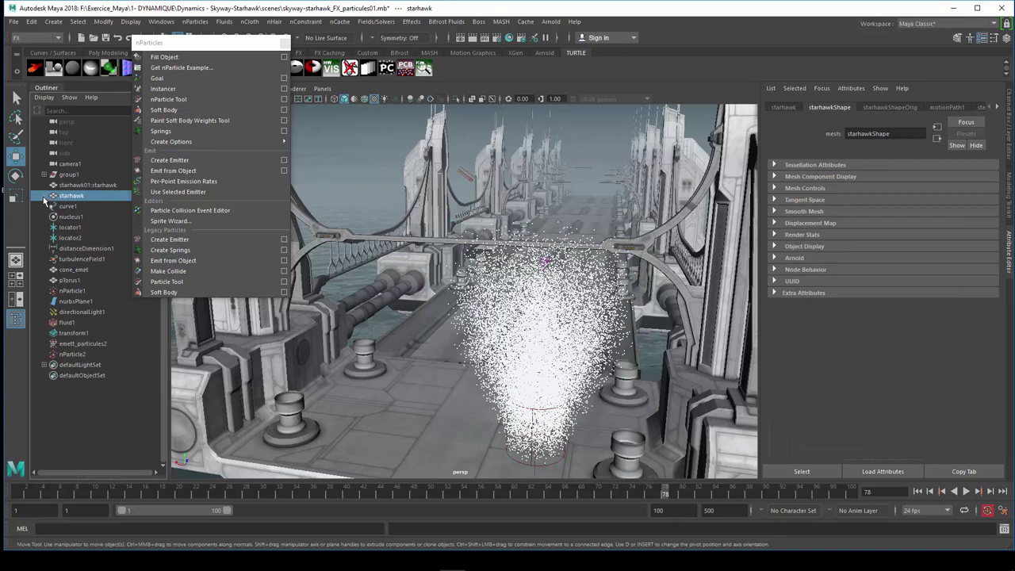
pyautogui.click(45, 196)
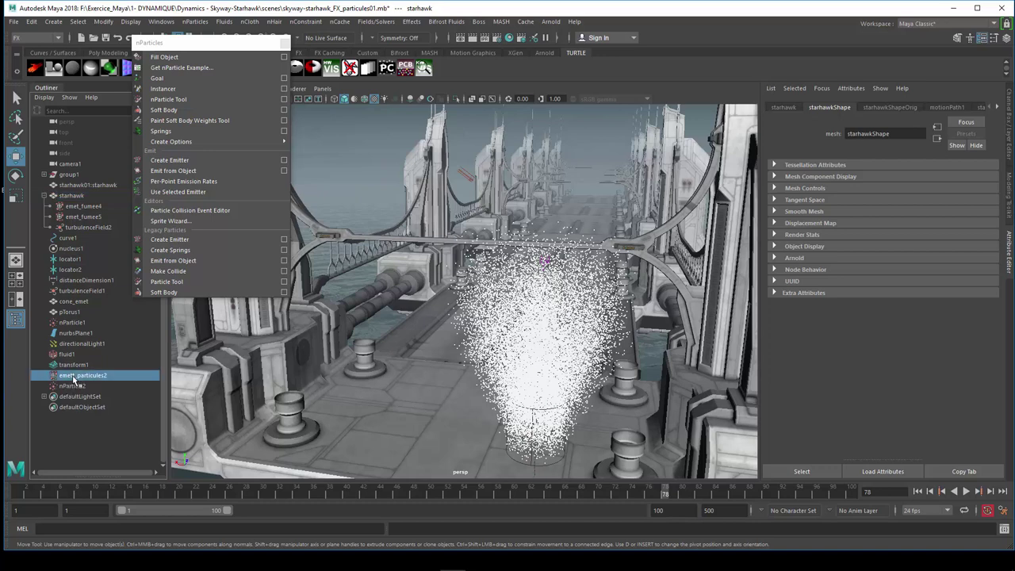
pyautogui.click(81, 376)
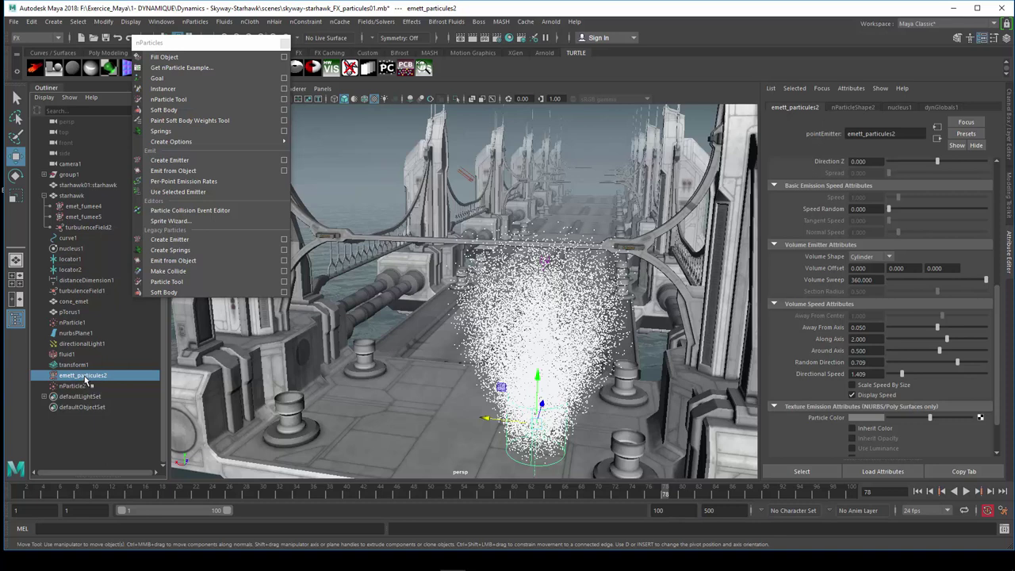
pyautogui.click(83, 206)
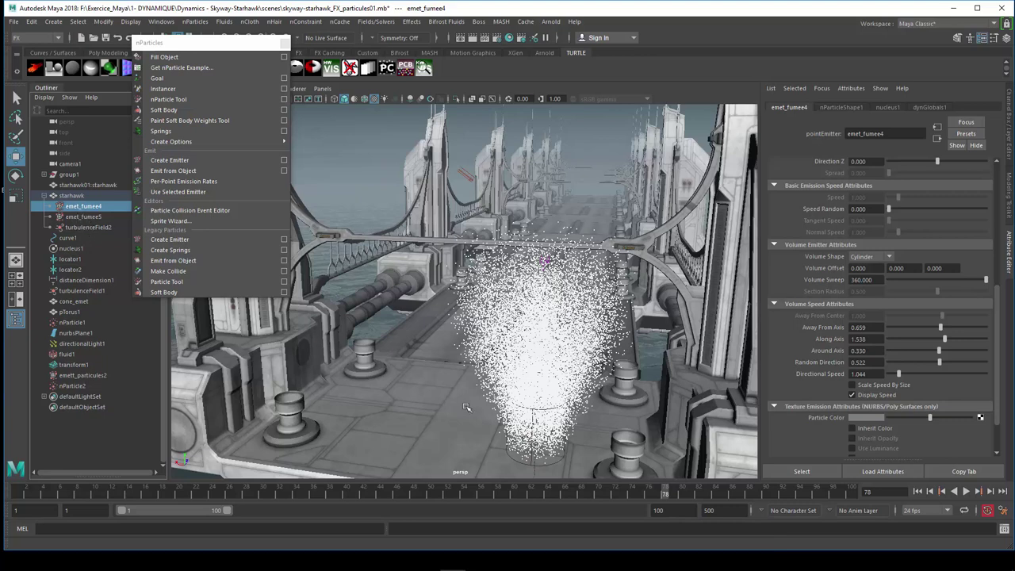
# Rewind to frame 1, zoom in on the engines and select the emet_fumee5 exhaust emitter.
pyautogui.click(917, 492)
pyautogui.moveTo(475, 325)
pyautogui.keyDown('alt'); pyautogui.mouseDown()
pyautogui.moveTo(539, 327)
pyautogui.moveTo(528, 339)
pyautogui.mouseUp(); pyautogui.keyUp('alt')
pyautogui.scroll(3, 538, 326)
pyautogui.scroll(3, 542, 330)
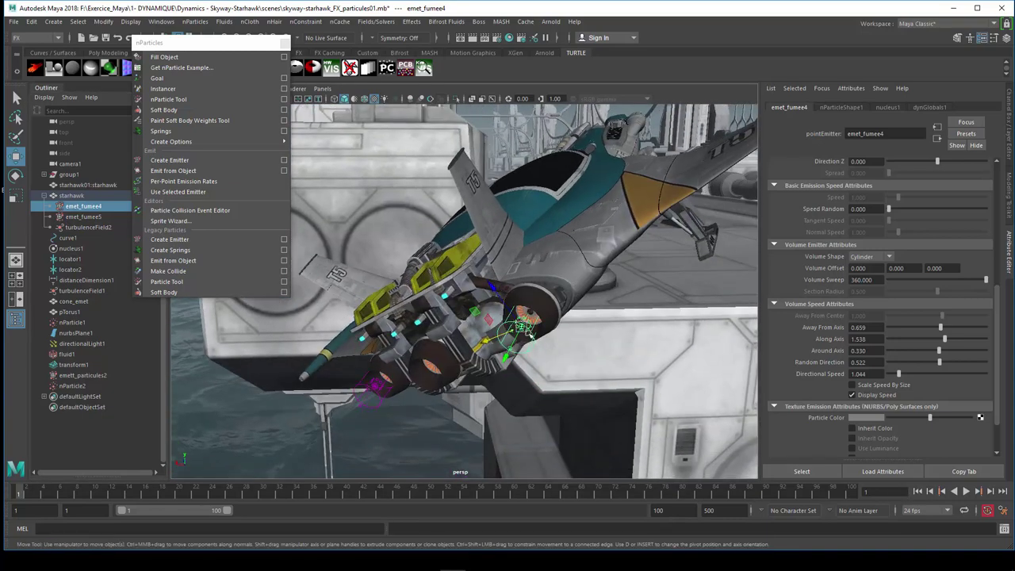
pyautogui.scroll(3, 526, 333)
pyautogui.scroll(-3, 527, 333)
pyautogui.click(371, 387)
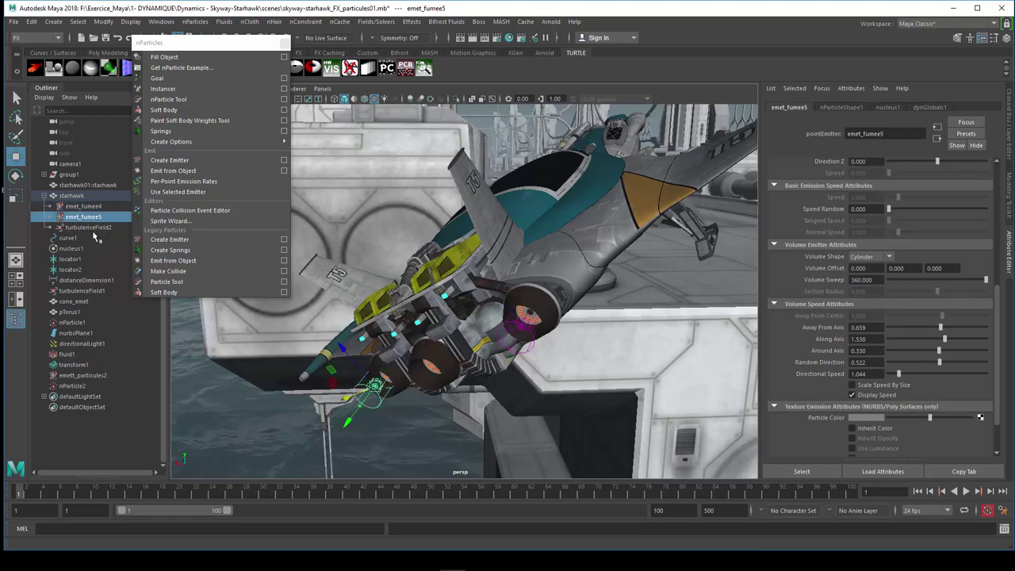
pyautogui.click(195, 22)
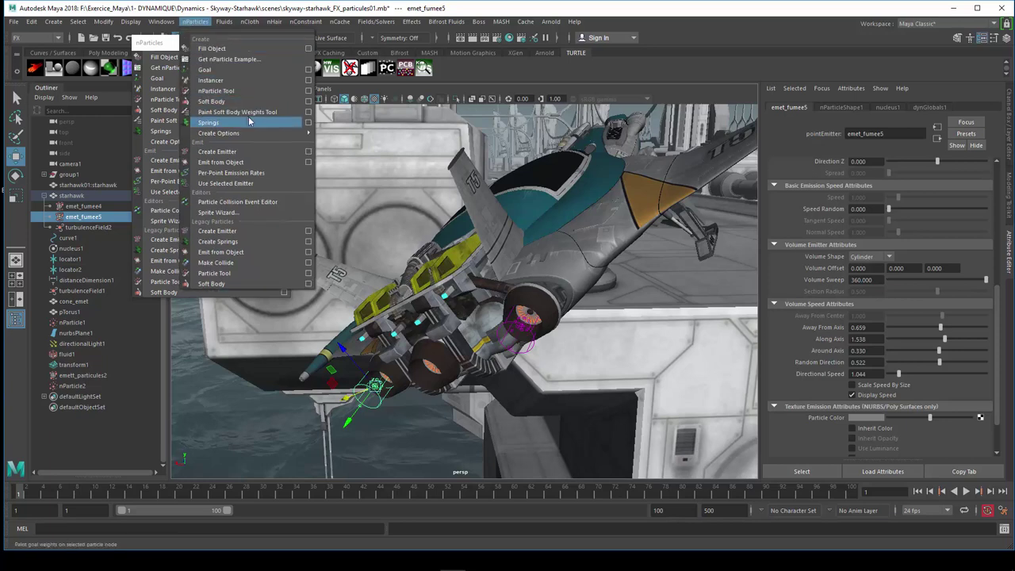
pyautogui.moveTo(191, 101)
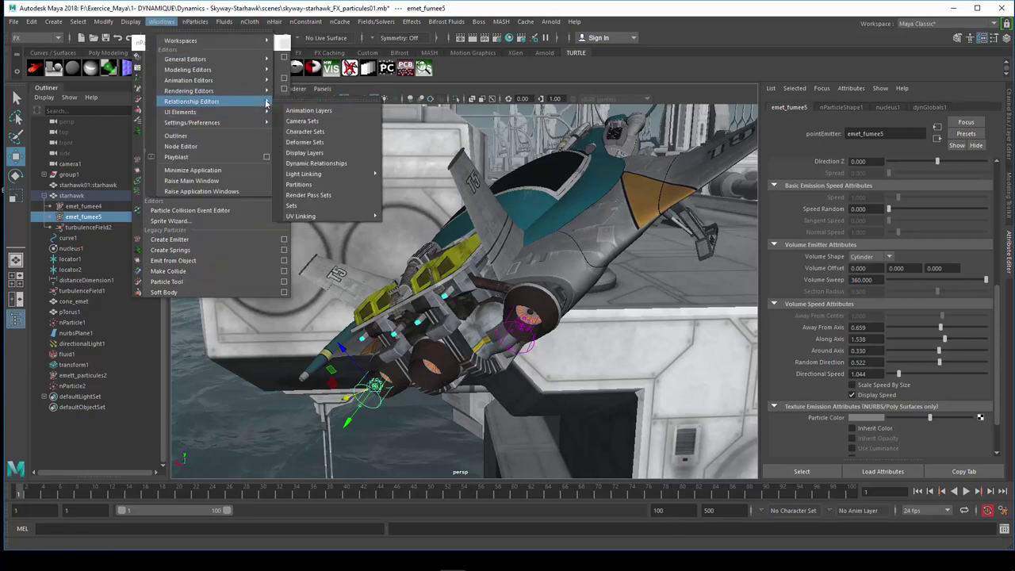
# In the Dynamic Relationships Editor, list nParticle1's emitters: emet_fumee4 and emet_fumee5 connected, emett_particules2 not.
pyautogui.click(317, 167)
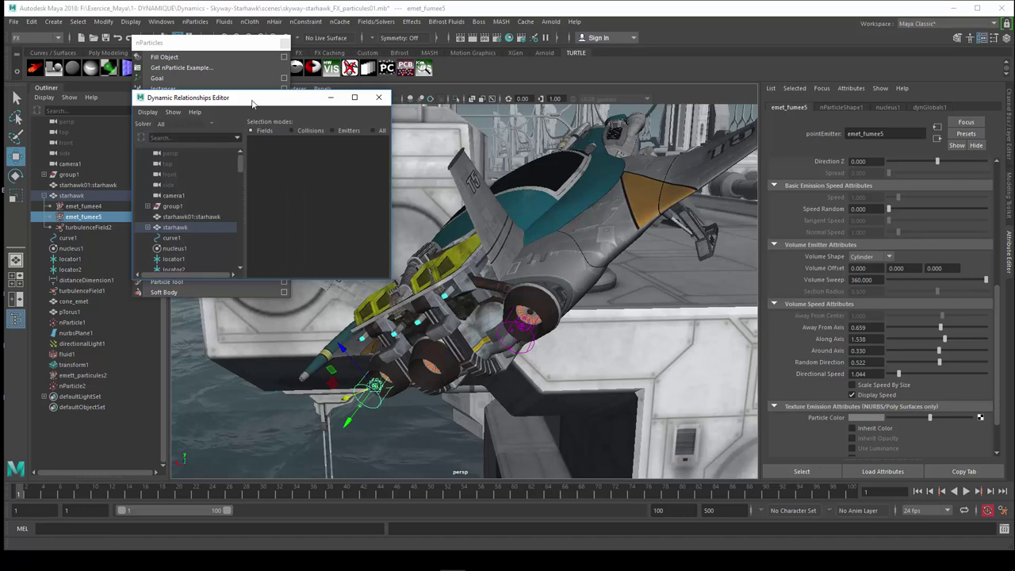
pyautogui.moveTo(252, 98); pyautogui.dragTo(256, 70)
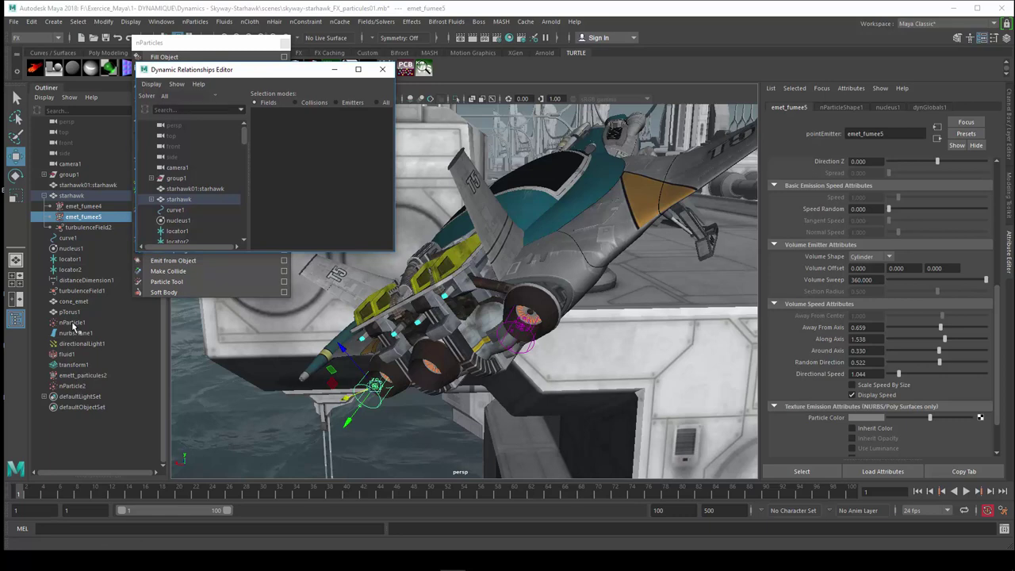
pyautogui.click(73, 323)
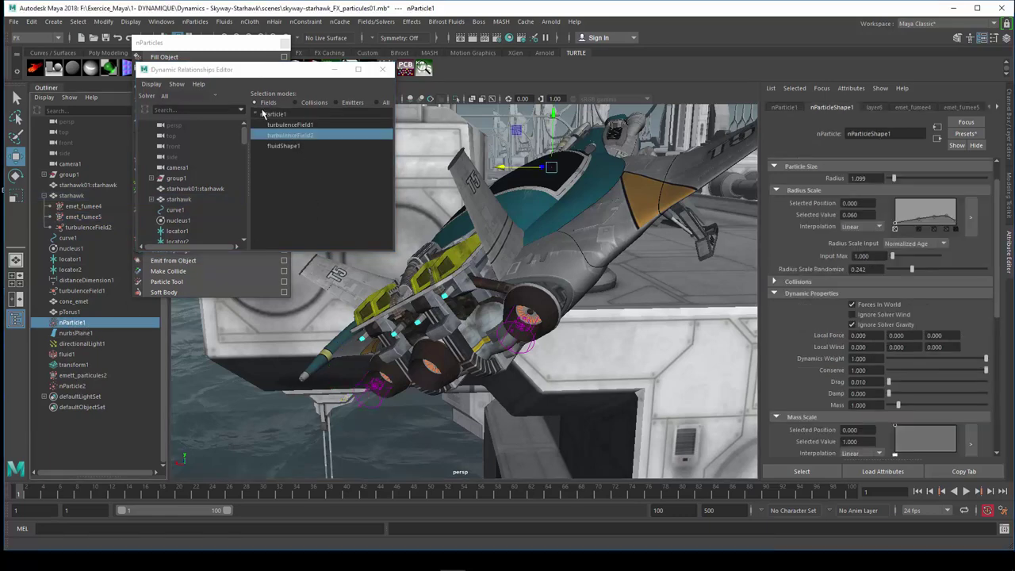
pyautogui.click(338, 109)
pyautogui.click(337, 104)
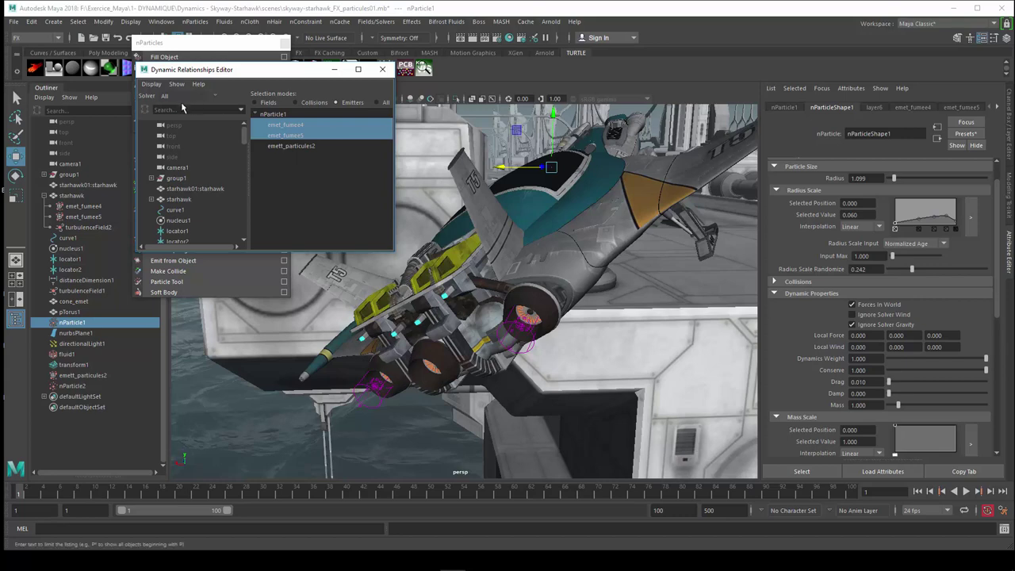
pyautogui.moveTo(300, 74); pyautogui.dragTo(239, 79)
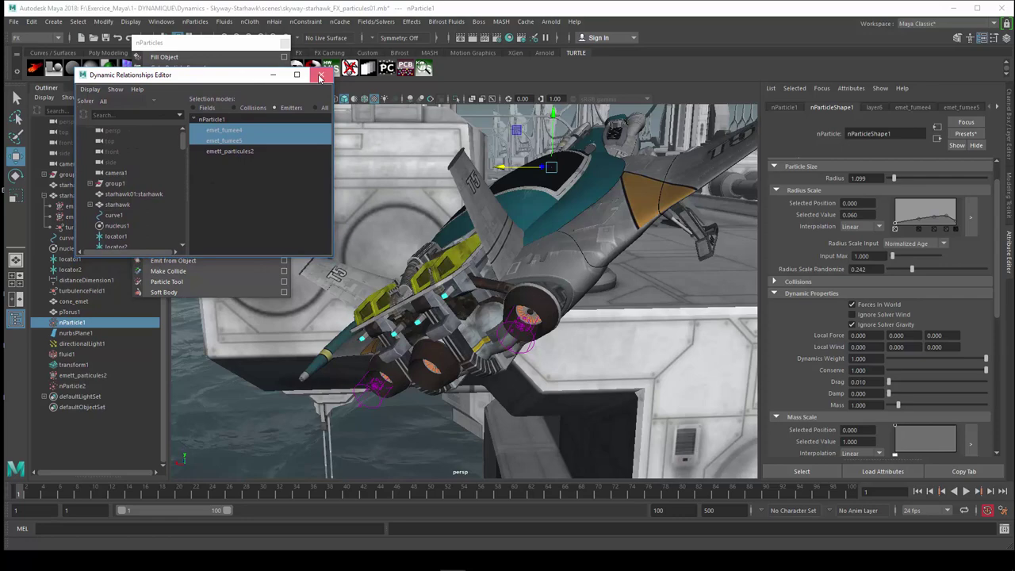
# Close the Dynamic Relationships Editor and orbit the view to see the ship from above.
pyautogui.click(320, 76)
pyautogui.moveTo(546, 190)
pyautogui.keyDown('alt'); pyautogui.mouseDown()
pyautogui.moveTo(551, 201)
pyautogui.moveTo(507, 230)
pyautogui.mouseUp(); pyautogui.keyUp('alt')
pyautogui.keyDown('alt'); pyautogui.moveTo(507, 230); pyautogui.dragTo(478, 254, button='right'); pyautogui.keyUp('alt')
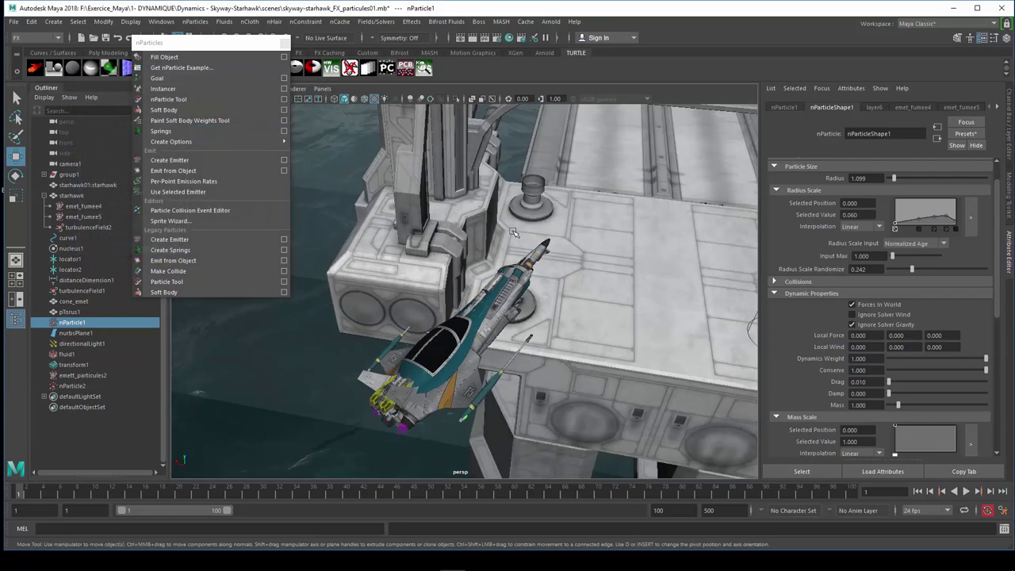
pyautogui.keyDown('alt'); pyautogui.moveTo(478, 253); pyautogui.dragTo(507, 261); pyautogui.keyUp('alt')
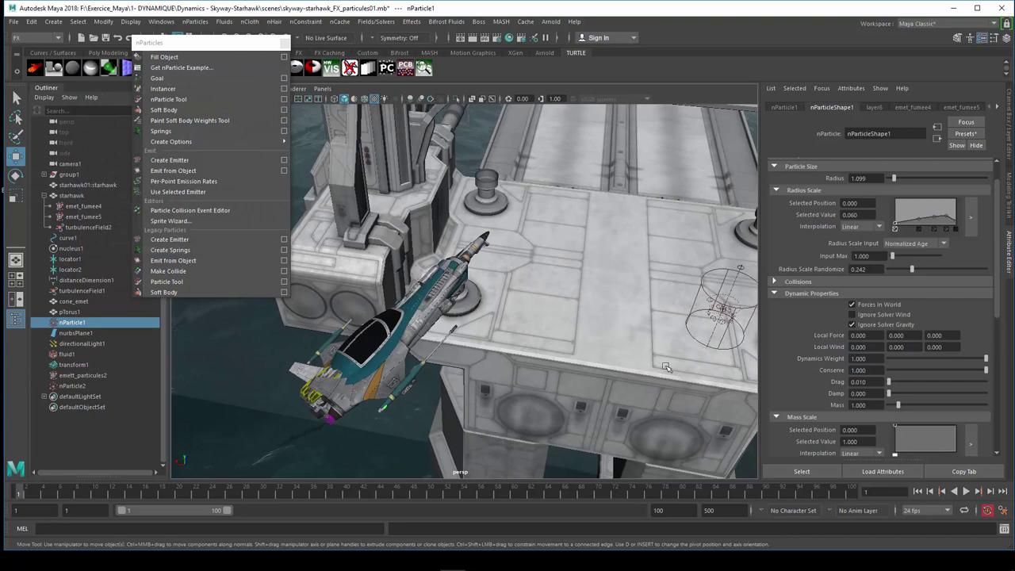
# Play the simulation to frame 19 and frame the engine smoke in wireframe display.
pyautogui.click(967, 492)
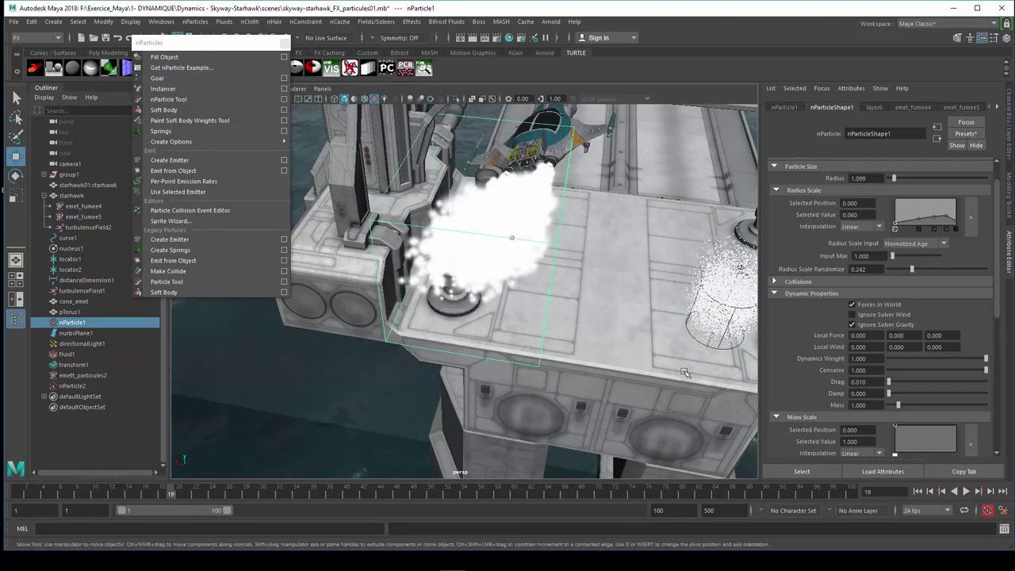
pyautogui.keyDown('alt'); pyautogui.moveTo(612, 297); pyautogui.dragTo(620, 299); pyautogui.keyUp('alt')
pyautogui.keyDown('alt'); pyautogui.moveTo(620, 299); pyautogui.dragTo(605, 315, button='right'); pyautogui.keyUp('alt')
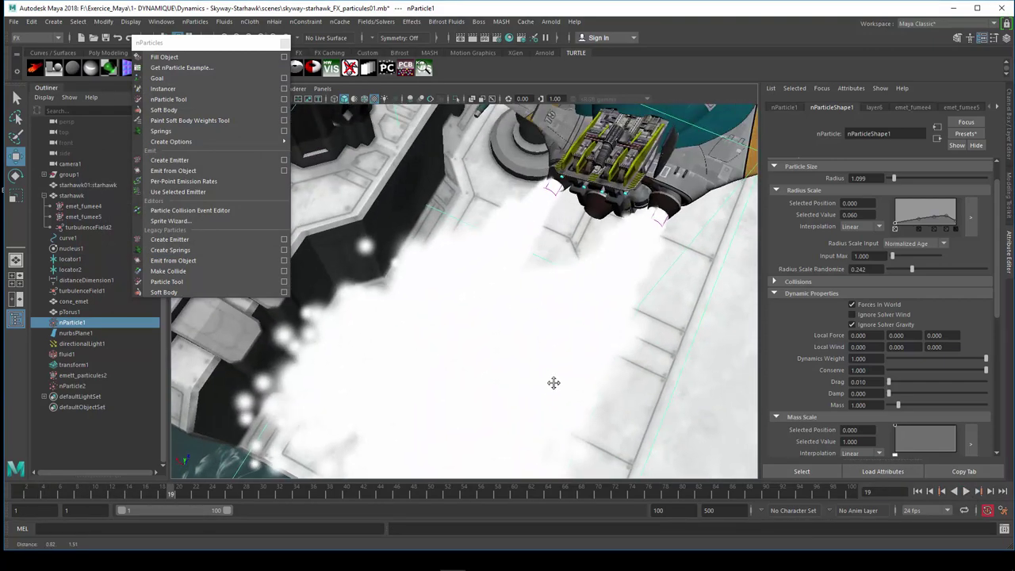
pyautogui.keyDown('alt'); pyautogui.moveTo(605, 315); pyautogui.dragTo(596, 306, button='middle'); pyautogui.keyUp('alt')
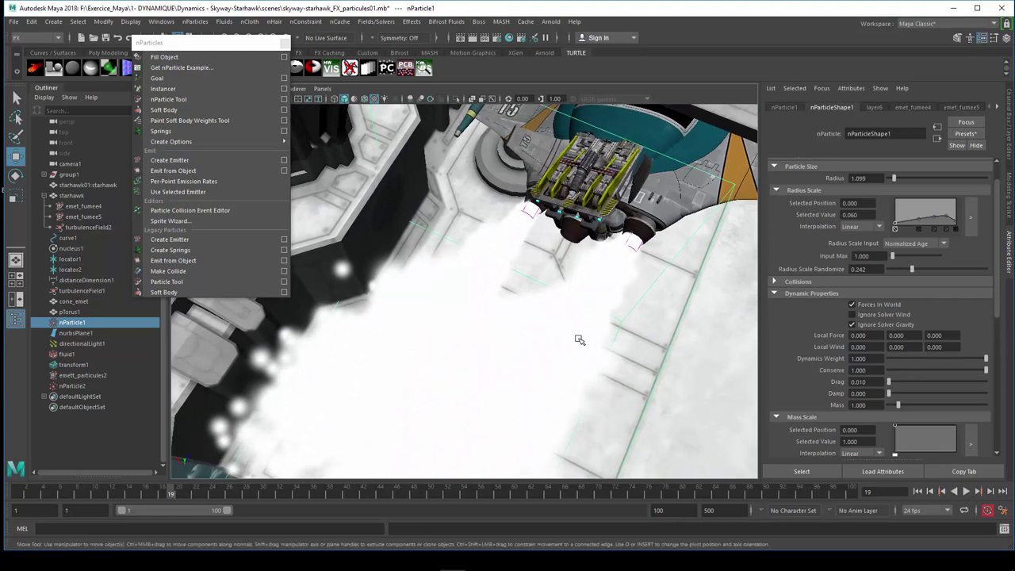
pyautogui.press('4')
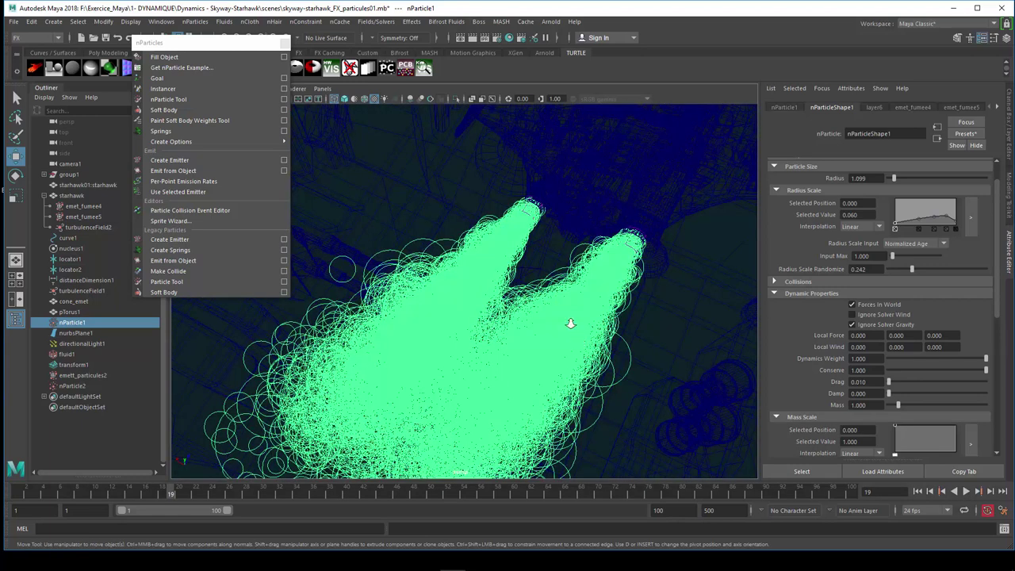
pyautogui.scroll(-2, 570, 323)
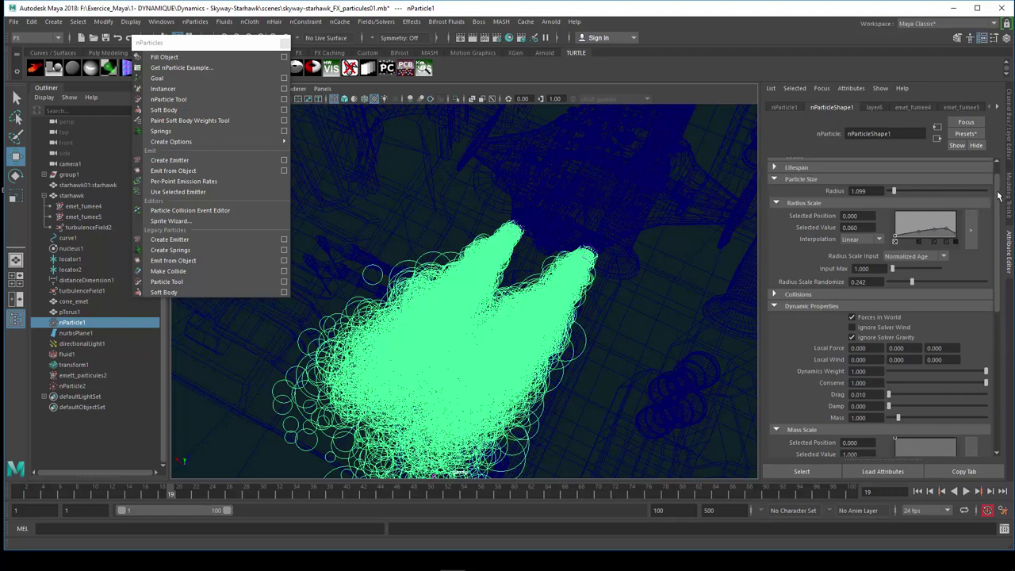
pyautogui.moveTo(996, 203); pyautogui.dragTo(996, 181)
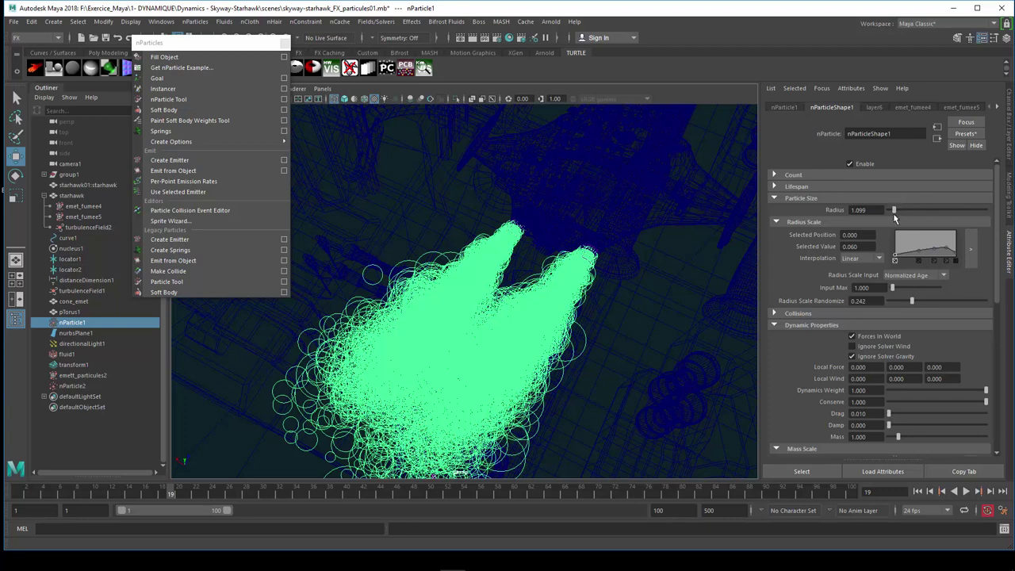
pyautogui.scroll(-1, 847, 359)
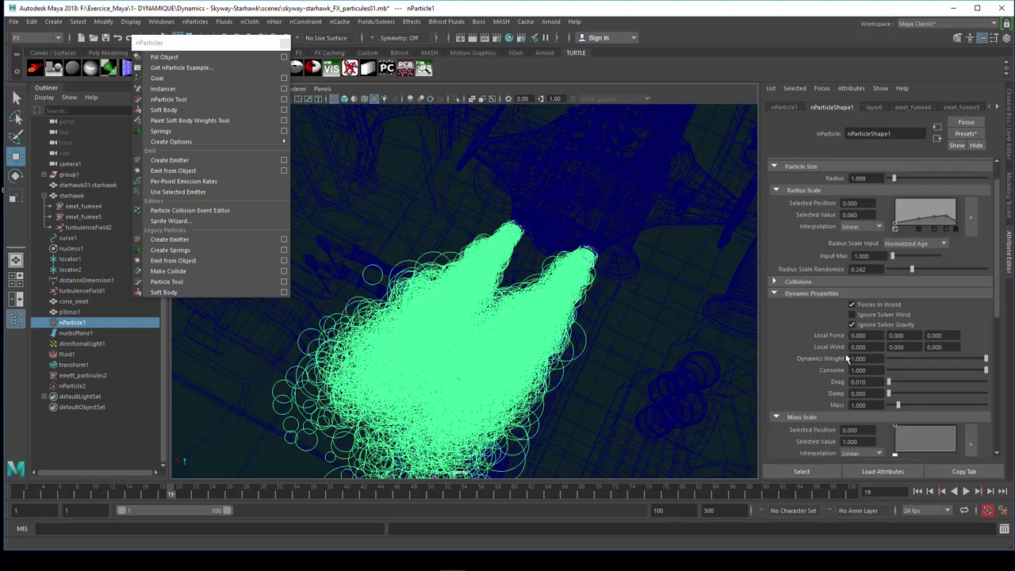
pyautogui.scroll(-1, 845, 359)
pyautogui.scroll(-2, 845, 357)
# Expand nParticleShape1's Shading section to check the Cloud (s/w) particle render type.
pyautogui.scroll(-4, 845, 356)
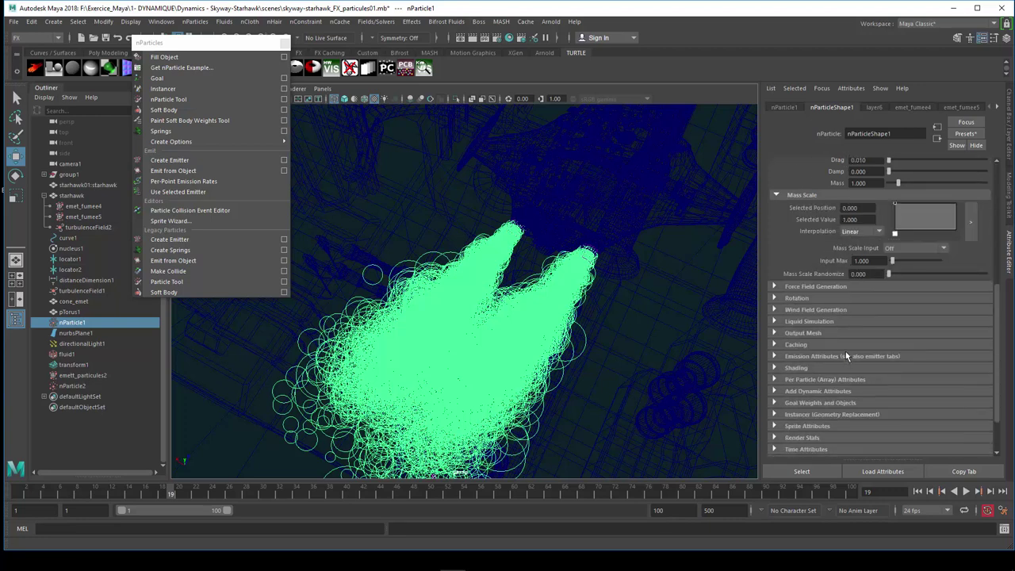
pyautogui.click(807, 367)
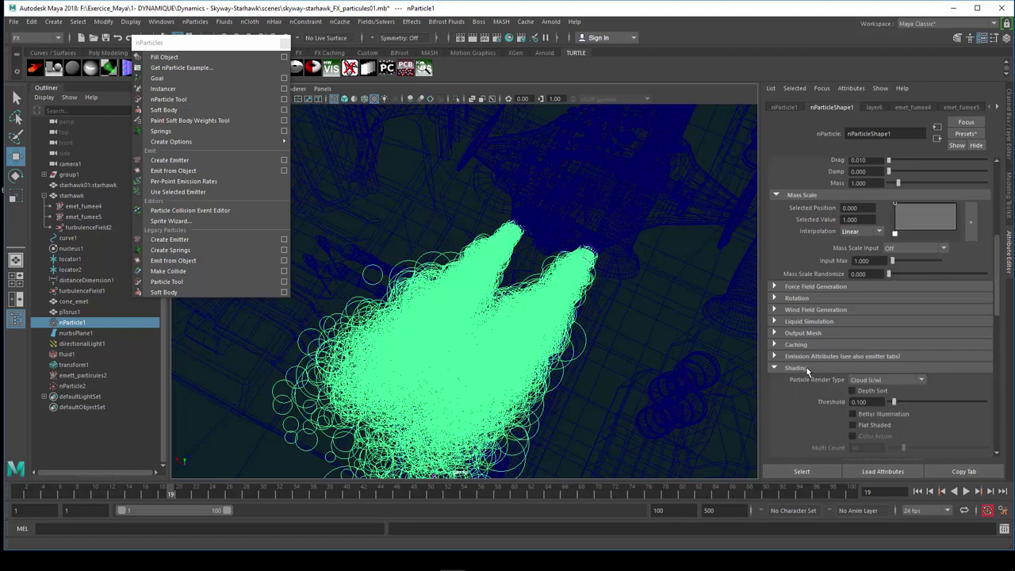
pyautogui.scroll(-2, 799, 369)
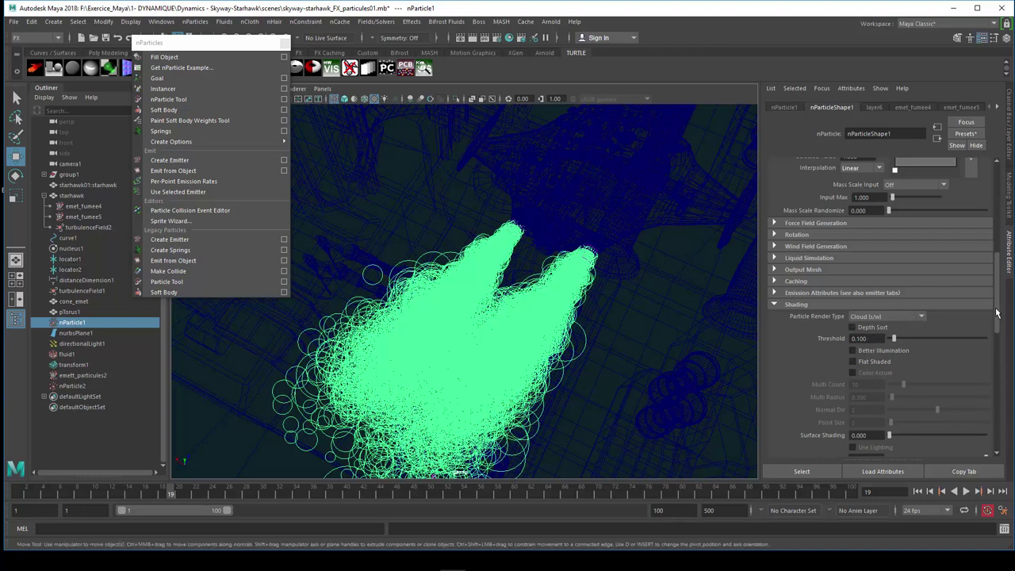
pyautogui.moveTo(997, 314); pyautogui.dragTo(991, 222)
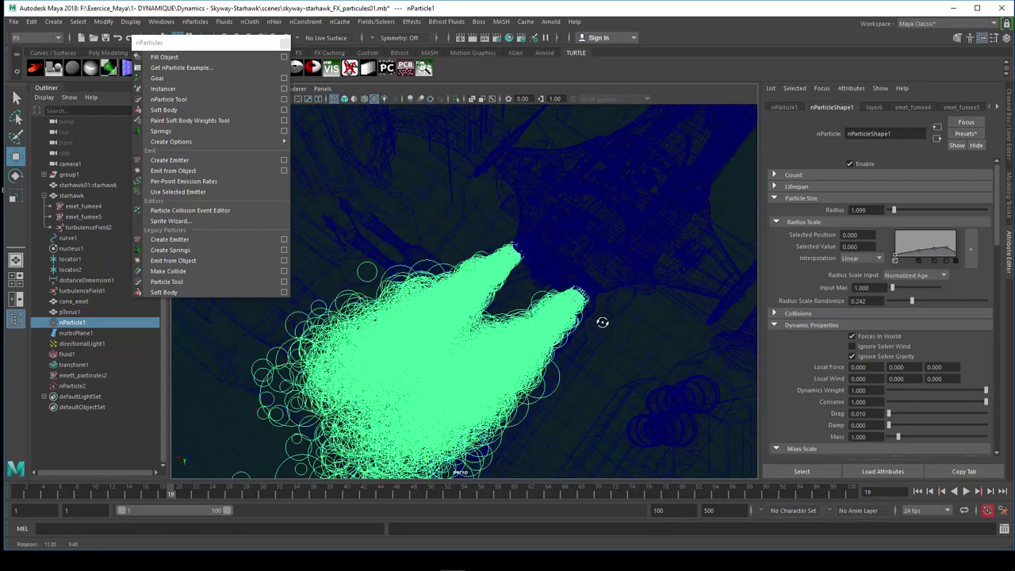
# Lower the Radius Scale ramp's first key to 0.058 and add a key at 0.3726, value 0.2101.
pyautogui.scroll(2, 602, 317)
pyautogui.scroll(1, 602, 317)
pyautogui.scroll(1, 616, 328)
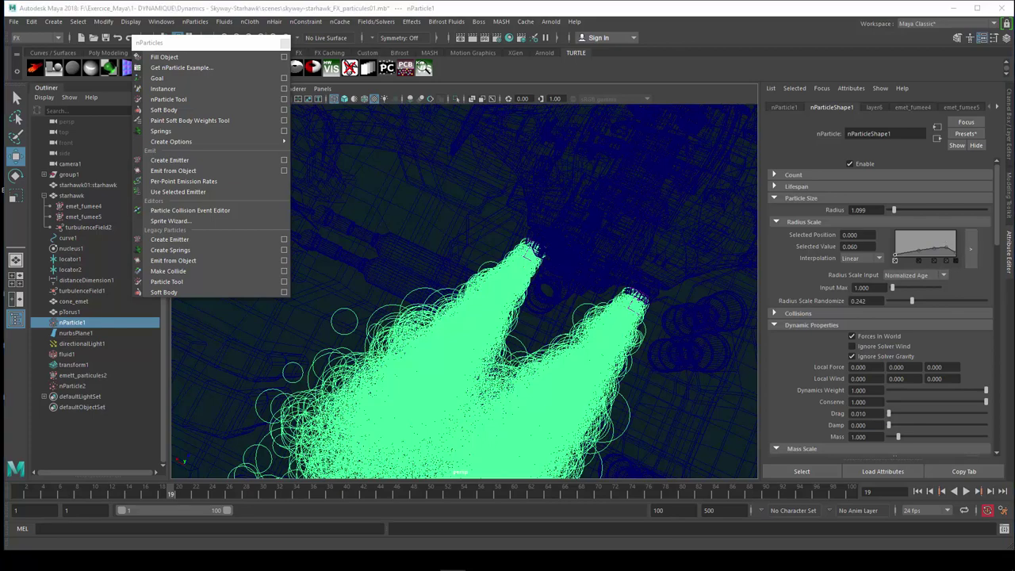
pyautogui.click(969, 248)
pyautogui.moveTo(378, 132); pyautogui.dragTo(362, 93)
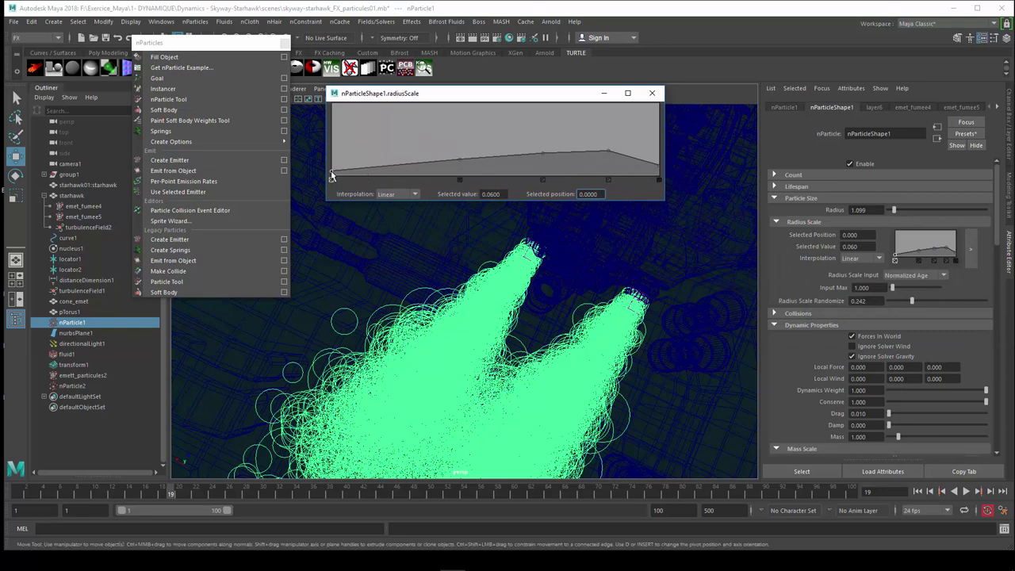
pyautogui.moveTo(332, 176)
pyautogui.mouseDown()
pyautogui.moveTo(330, 151)
pyautogui.moveTo(331, 176)
pyautogui.mouseUp()
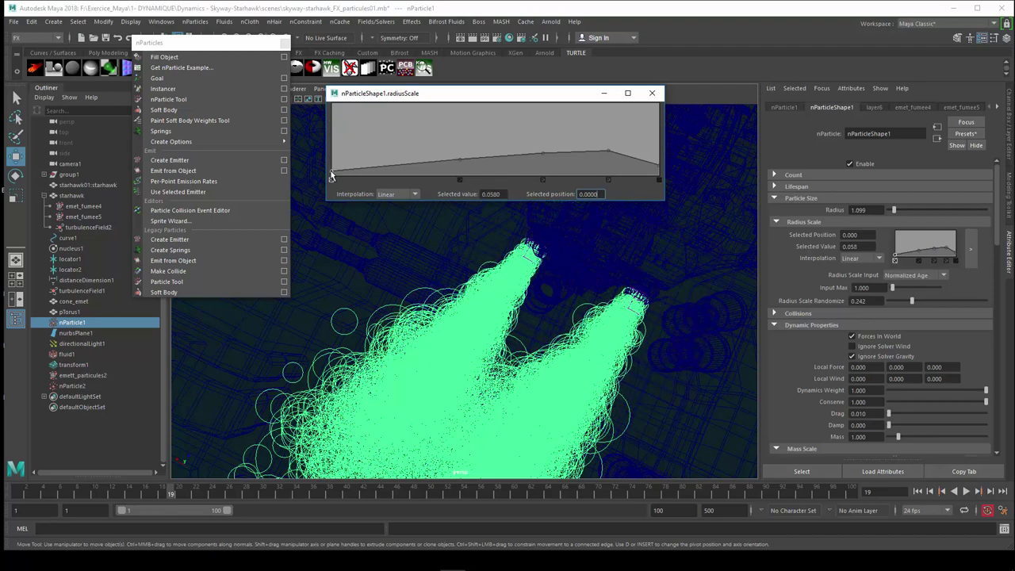
pyautogui.moveTo(461, 157)
pyautogui.mouseDown()
pyautogui.moveTo(455, 142)
pyautogui.moveTo(453, 163)
pyautogui.mouseUp()
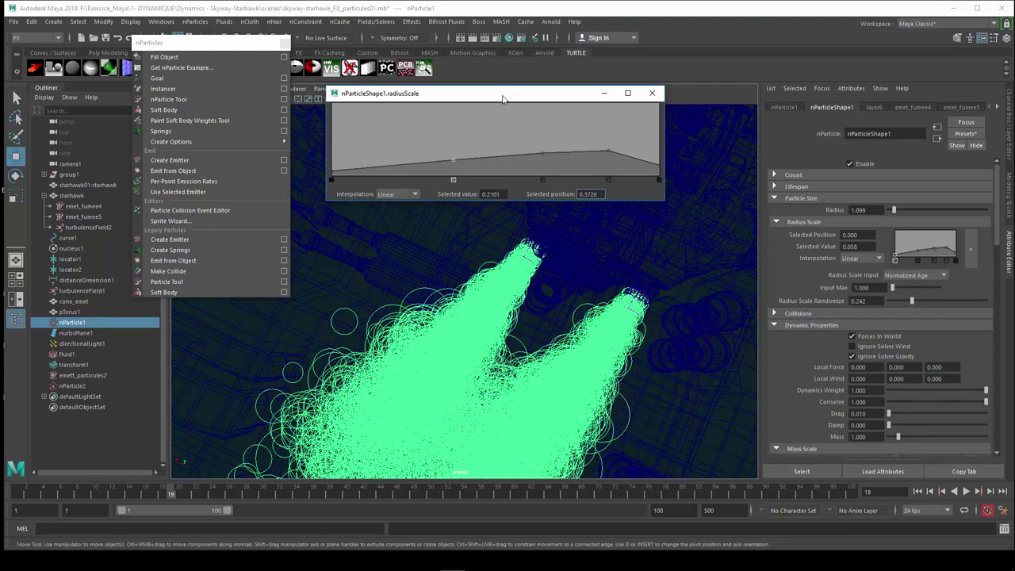
pyautogui.click(652, 92)
pyautogui.moveTo(588, 340)
pyautogui.keyDown('alt'); pyautogui.mouseDown()
pyautogui.moveTo(559, 315)
pyautogui.moveTo(584, 317)
pyautogui.mouseUp(); pyautogui.keyUp('alt')
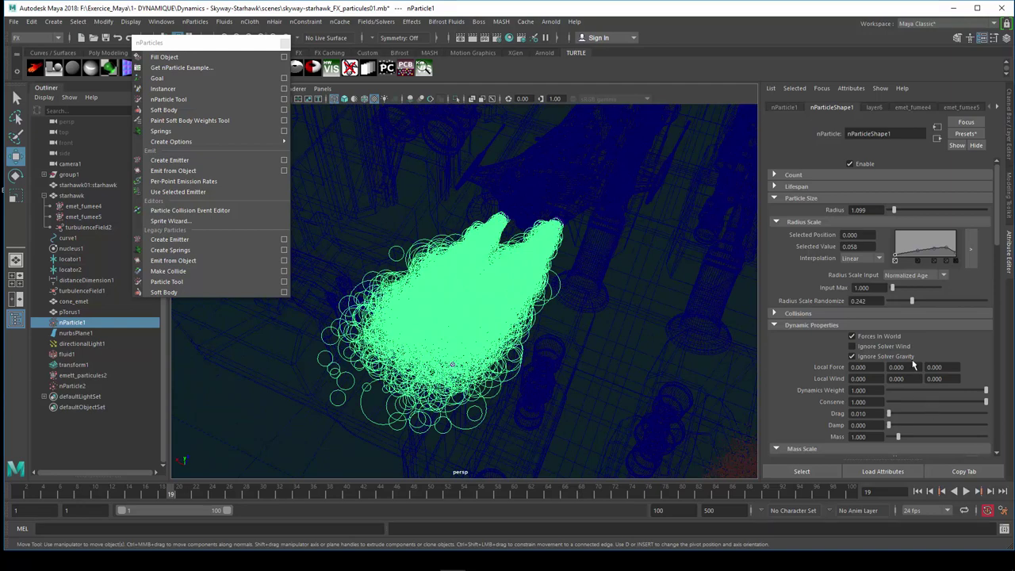
pyautogui.scroll(-3, 912, 360)
pyautogui.scroll(-2, 912, 359)
pyautogui.scroll(-3, 912, 359)
pyautogui.scroll(-3, 912, 361)
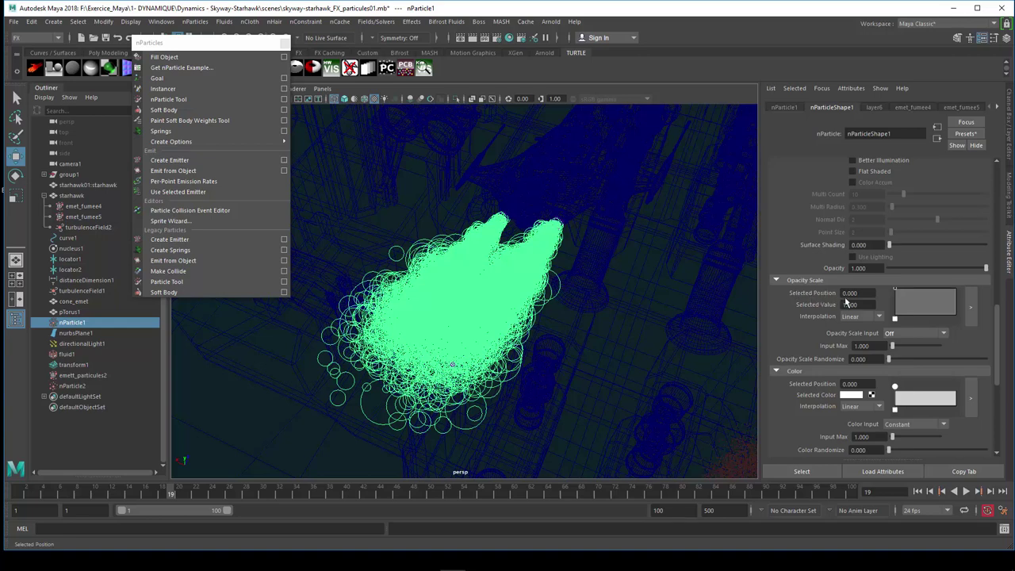
pyautogui.scroll(-3, 804, 390)
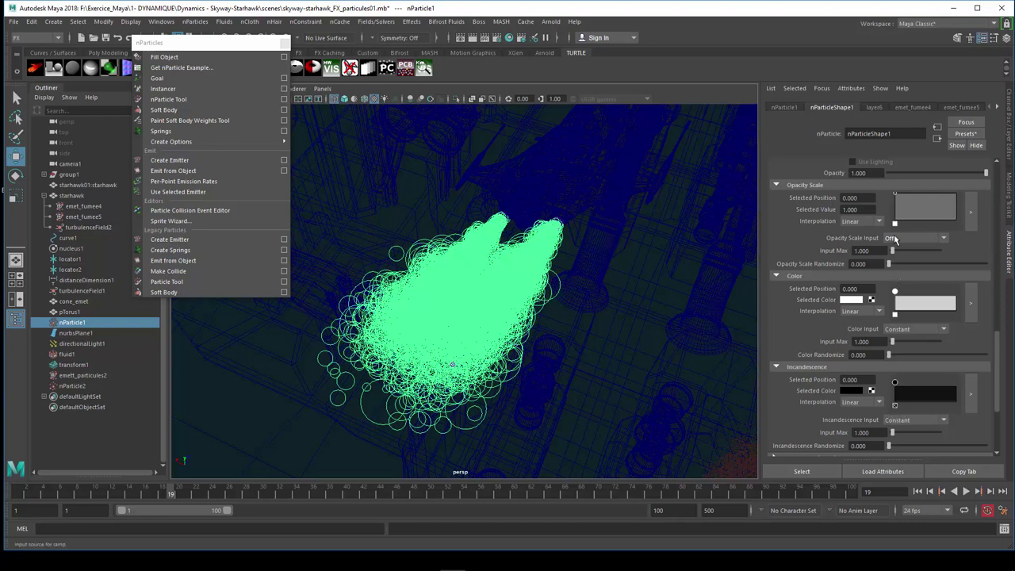
pyautogui.click(917, 424)
pyautogui.click(785, 420)
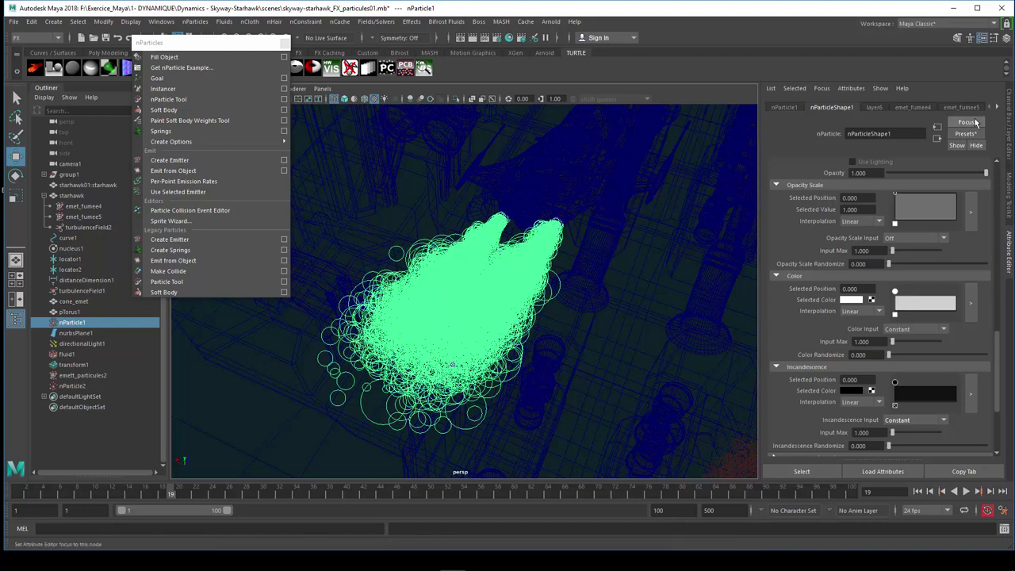
pyautogui.click(998, 109)
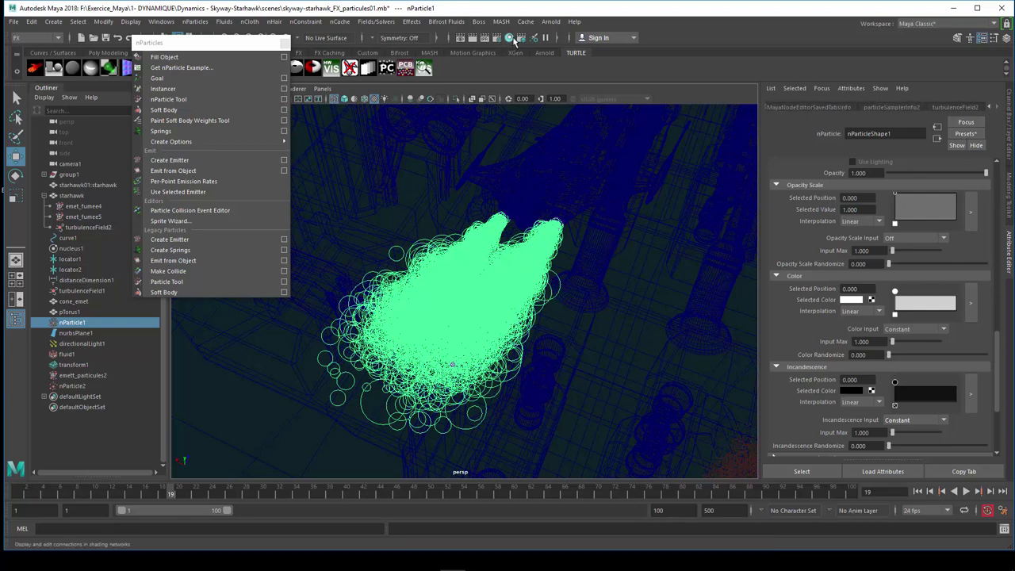
# Open the Hypershade and graph the particleCloud2 material's input and output network.
pyautogui.click(509, 39)
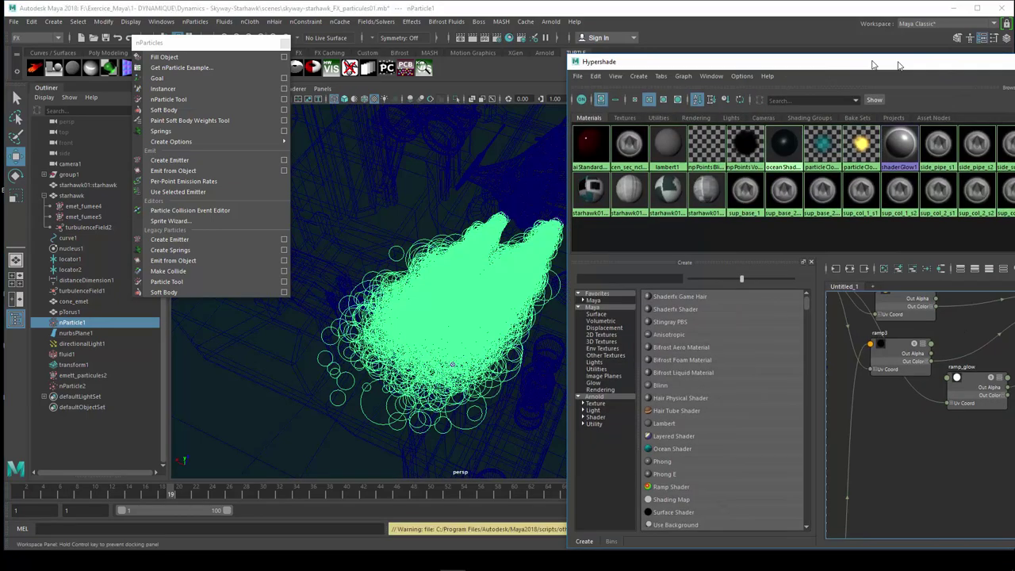
pyautogui.moveTo(899, 54); pyautogui.dragTo(426, 32)
pyautogui.click(129, 287)
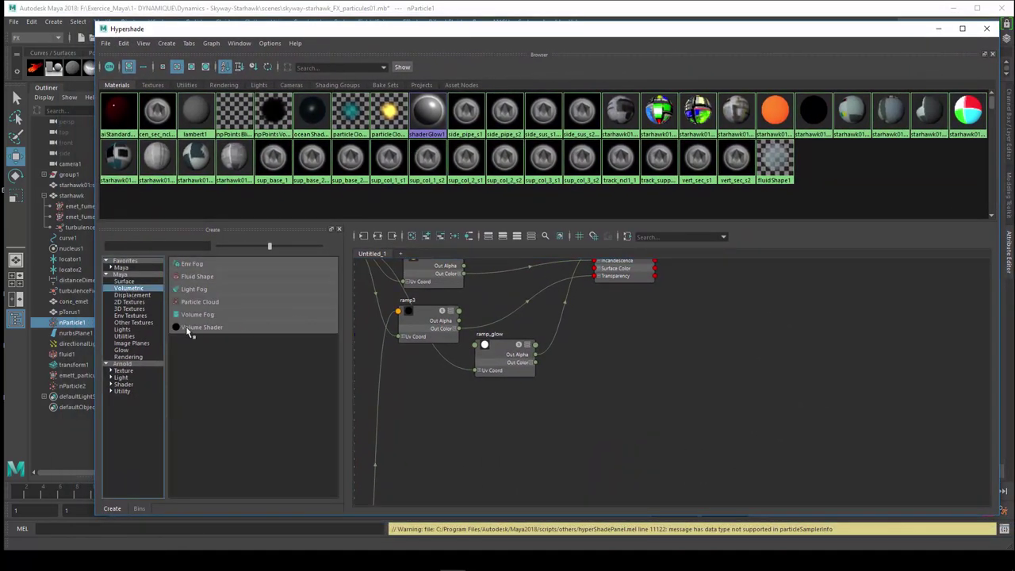
pyautogui.click(389, 111)
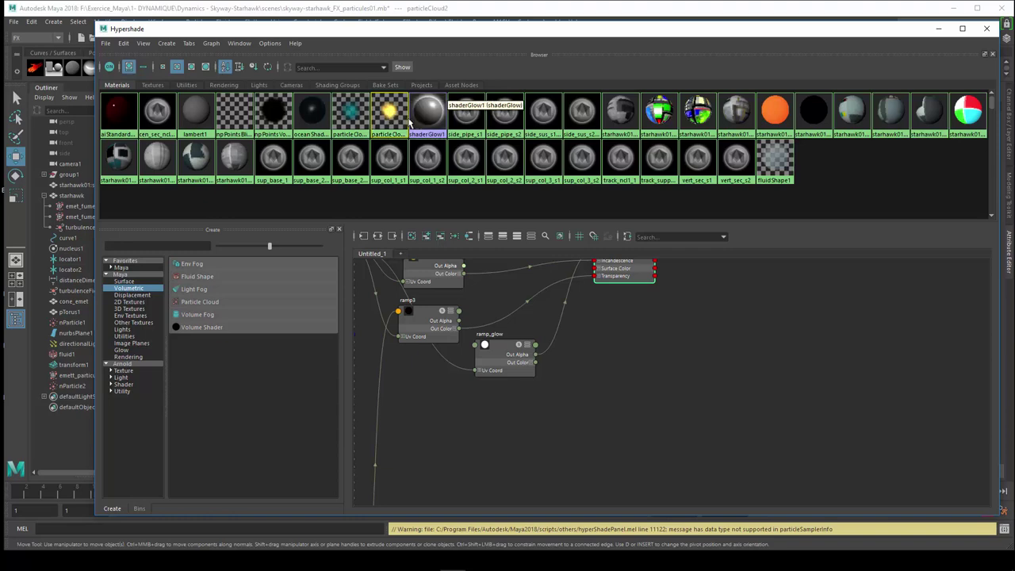
pyautogui.click(379, 237)
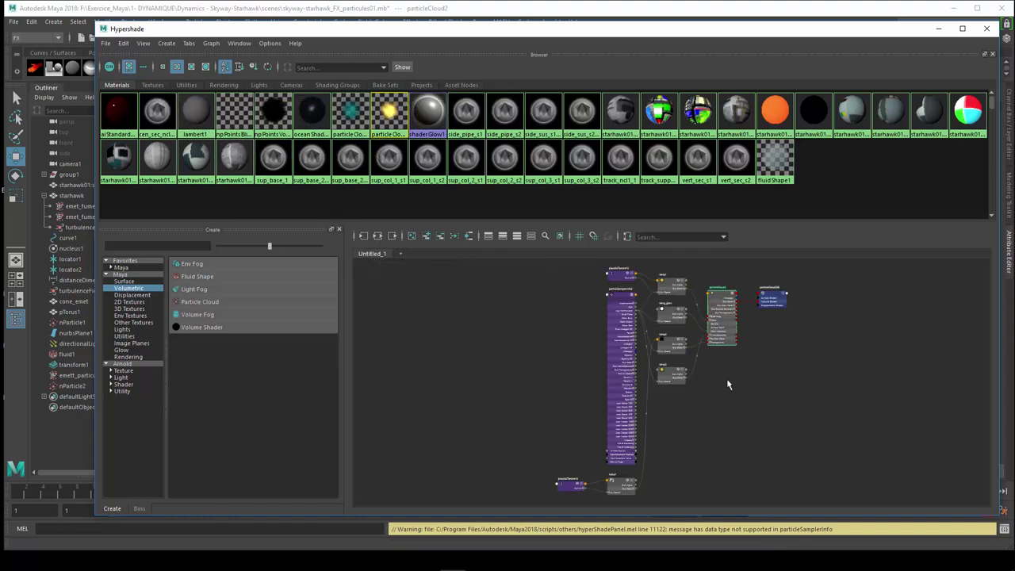
# Pan and zoom the graph to frame ramp1, ramp_glow, ramp3, particleCloud2 and particleCloud2SG.
pyautogui.scroll(5, 683, 382)
pyautogui.keyDown('alt'); pyautogui.moveTo(690, 387); pyautogui.dragTo(731, 504, button='middle'); pyautogui.keyUp('alt')
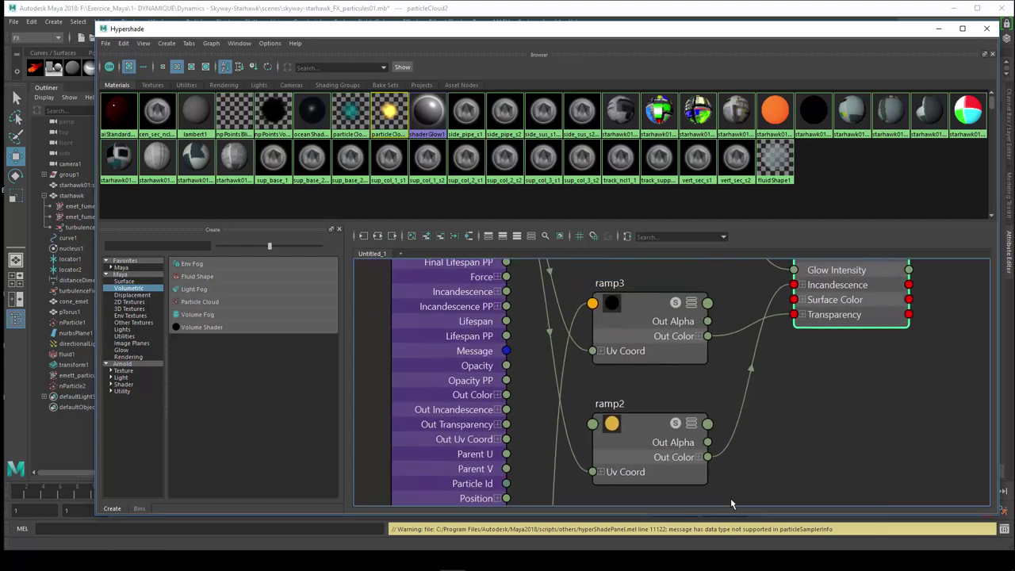
pyautogui.keyDown('alt'); pyautogui.moveTo(539, 366); pyautogui.dragTo(482, 492, button='middle'); pyautogui.keyUp('alt')
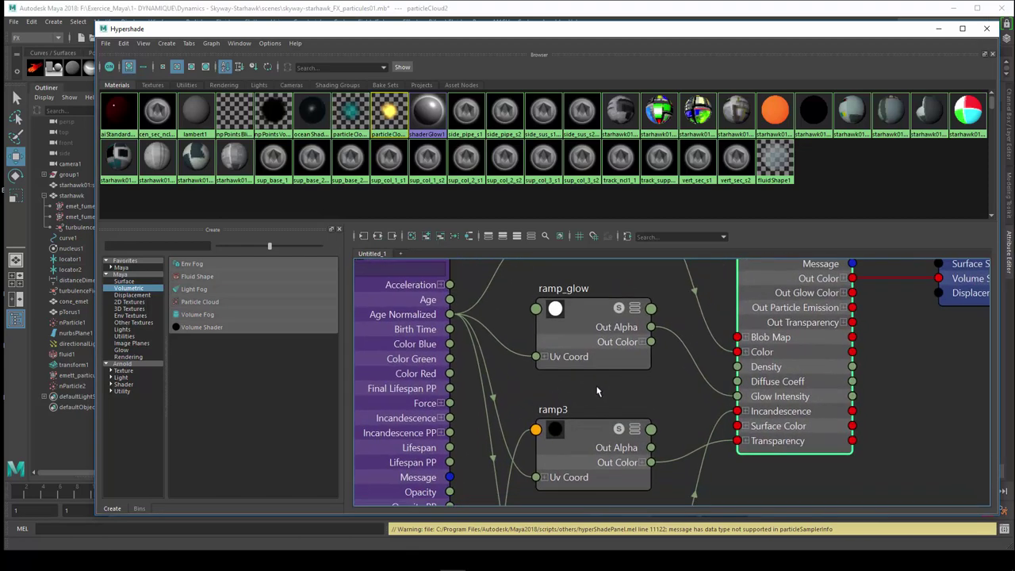
pyautogui.scroll(-3, 597, 391)
pyautogui.keyDown('alt'); pyautogui.moveTo(621, 389); pyautogui.dragTo(570, 410, button='middle'); pyautogui.keyUp('alt')
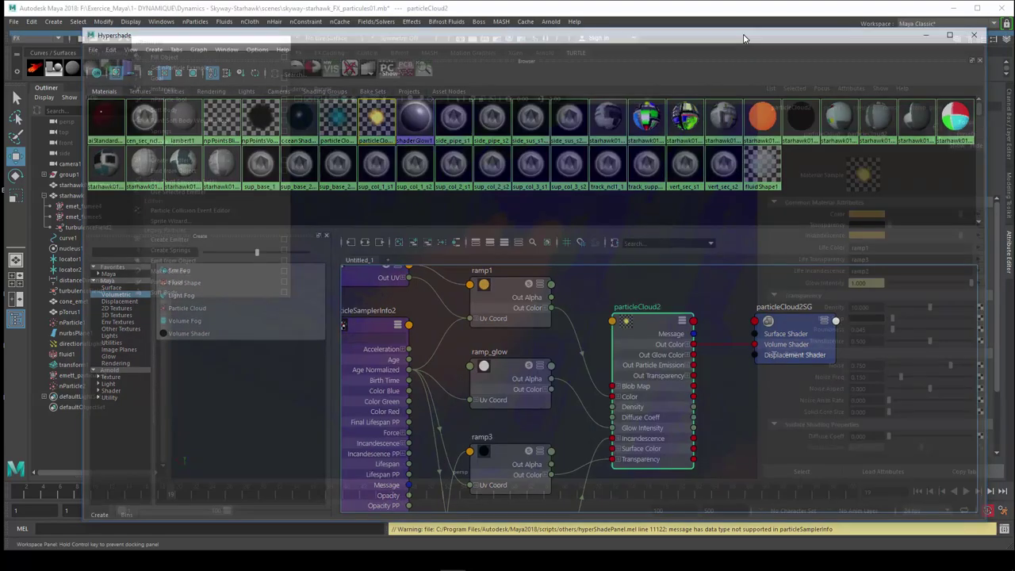
# With the Hypershade moved aside, review particleCloud2's attributes, then select ramp1 and restore the window.
pyautogui.moveTo(756, 32)
pyautogui.mouseDown()
pyautogui.moveTo(658, 55)
pyautogui.moveTo(506, 32)
pyautogui.moveTo(515, 28)
pyautogui.mouseUp()
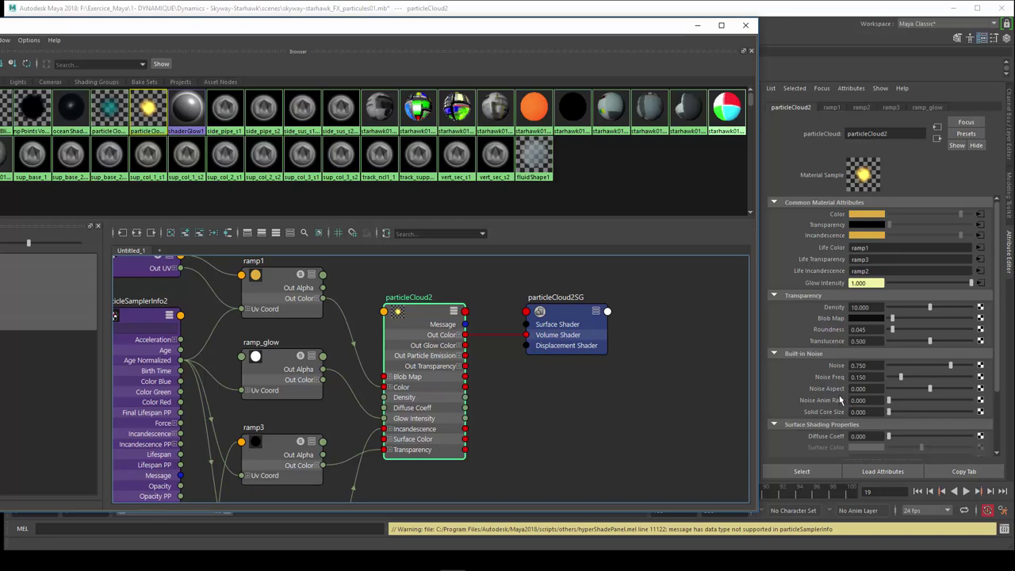
pyautogui.moveTo(521, 390)
pyautogui.keyDown('alt'); pyautogui.mouseDown(button='middle')
pyautogui.moveTo(684, 399)
pyautogui.moveTo(668, 399)
pyautogui.mouseUp(button='middle'); pyautogui.keyUp('alt')
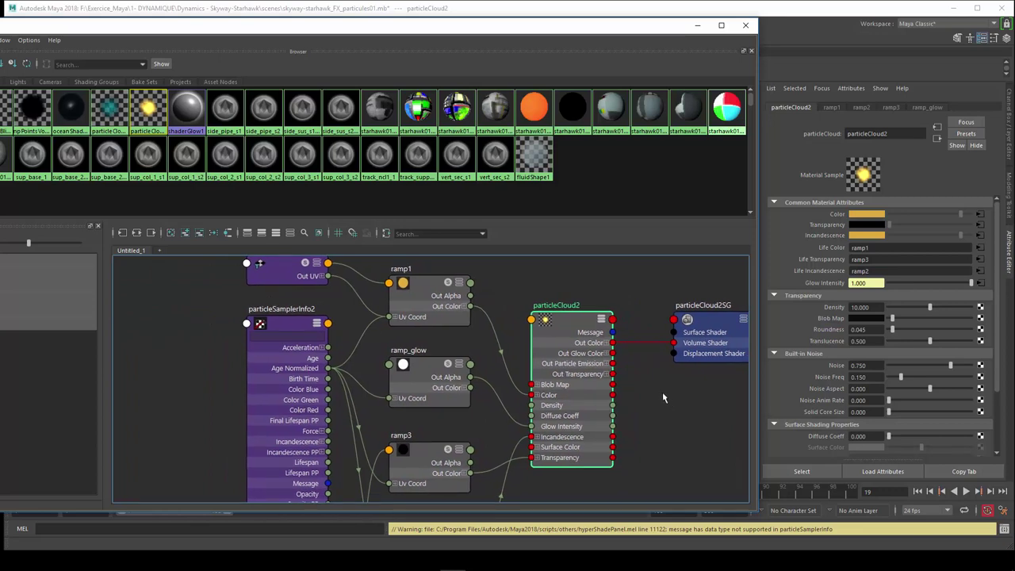
pyautogui.moveTo(669, 401)
pyautogui.keyDown('alt'); pyautogui.mouseDown(button='middle')
pyautogui.moveTo(679, 415)
pyautogui.moveTo(707, 403)
pyautogui.mouseUp(button='middle'); pyautogui.keyUp('alt')
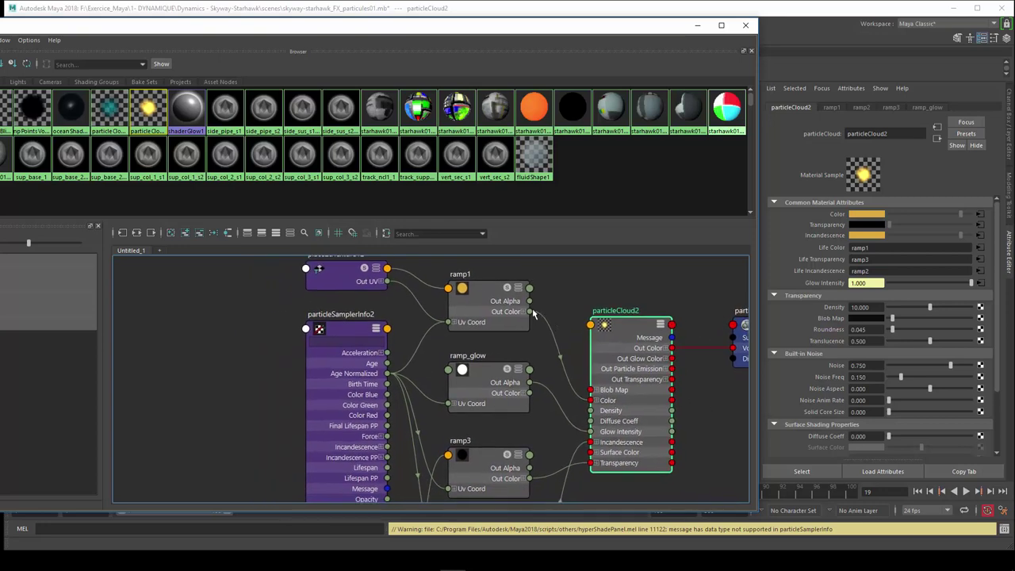
pyautogui.click(482, 295)
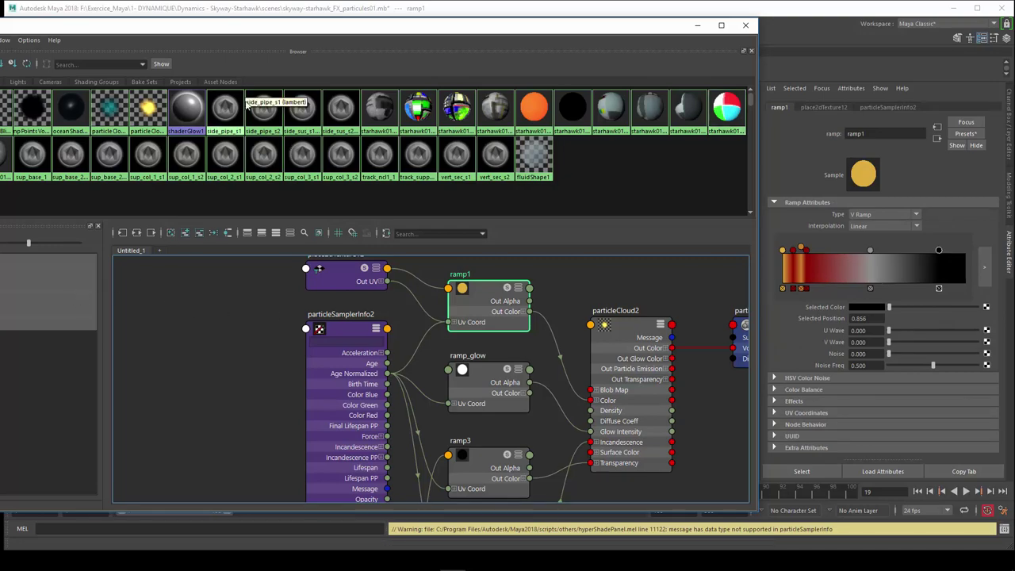
pyautogui.moveTo(289, 30); pyautogui.dragTo(493, 29)
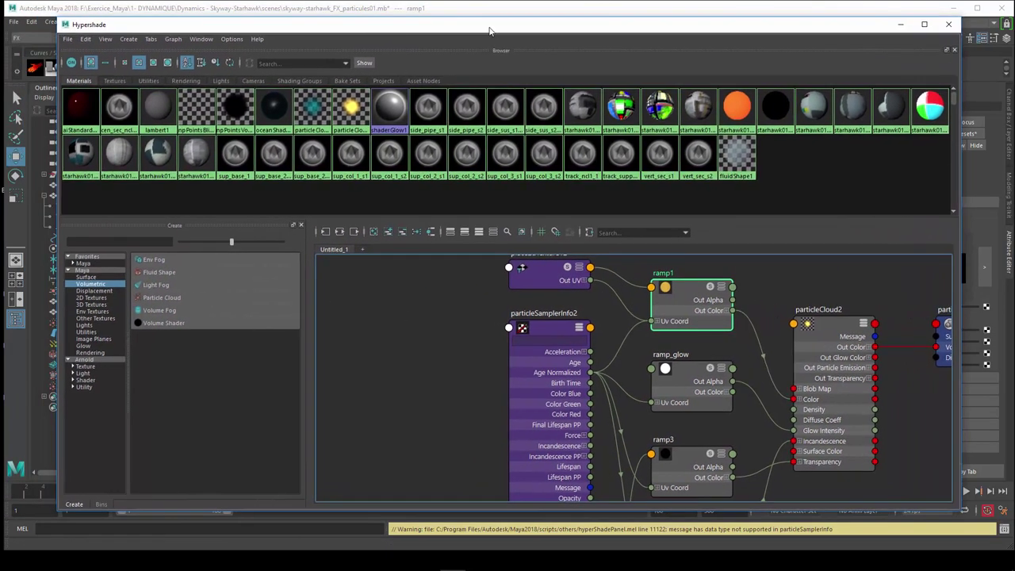
# Create a new ramp4 2D texture and arrange it beside place2dTexture14 in the graph.
pyautogui.click(89, 298)
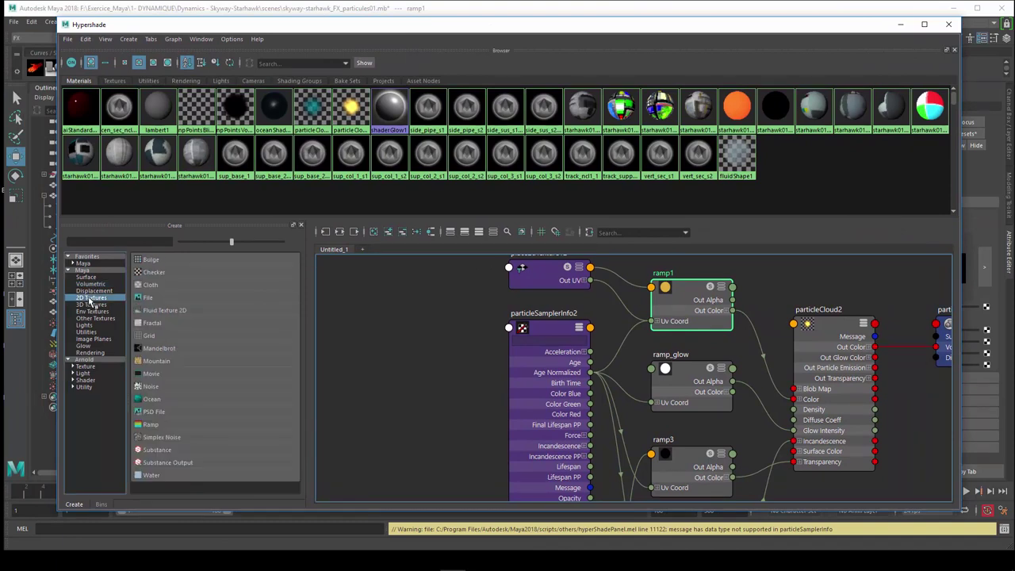
pyautogui.click(154, 425)
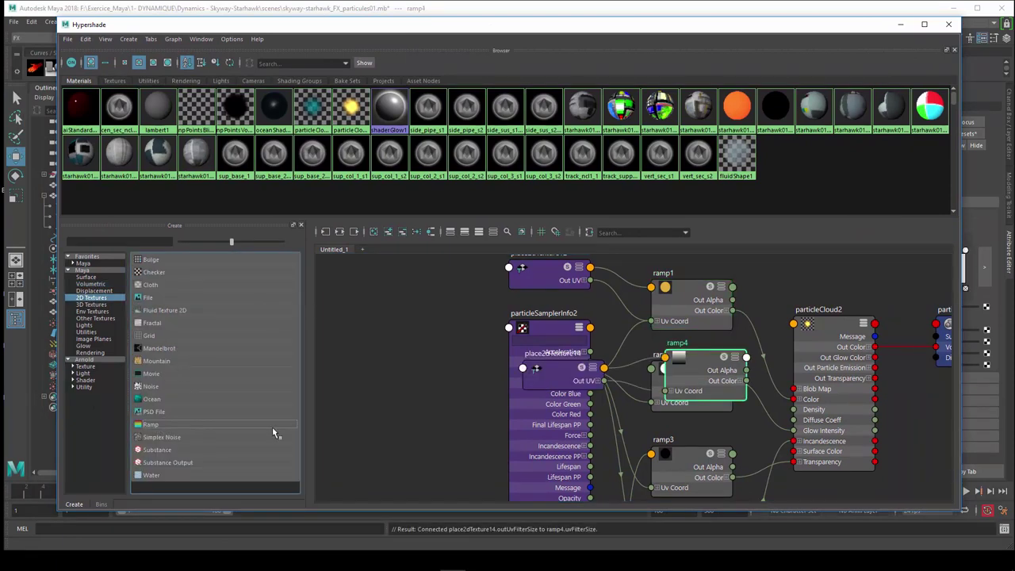
pyautogui.moveTo(555, 379); pyautogui.dragTo(366, 370)
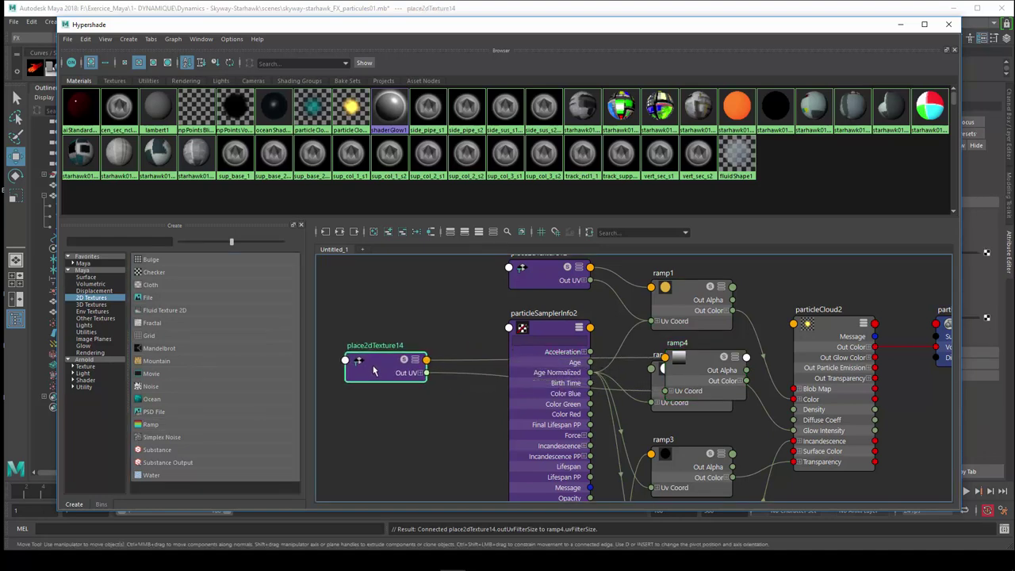
pyautogui.moveTo(706, 370); pyautogui.dragTo(457, 418)
pyautogui.moveTo(387, 371); pyautogui.dragTo(357, 371)
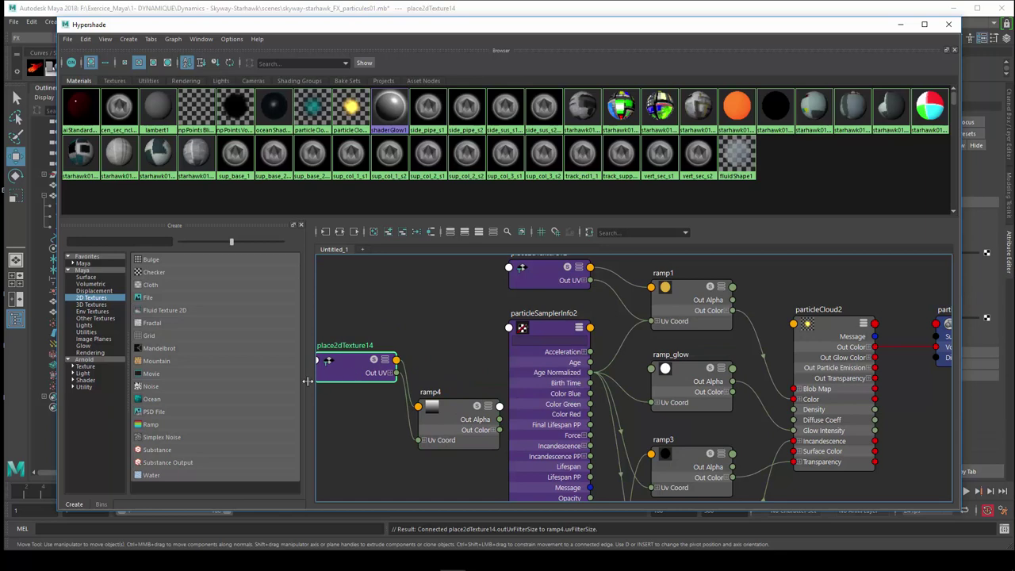
pyautogui.moveTo(306, 382); pyautogui.dragTo(219, 382)
pyautogui.moveTo(375, 427); pyautogui.dragTo(374, 371)
# Delete place2dTexture14, expand ramp4's Uv Coord, and place ramp4 next to particleCloud2.
pyautogui.click(271, 378)
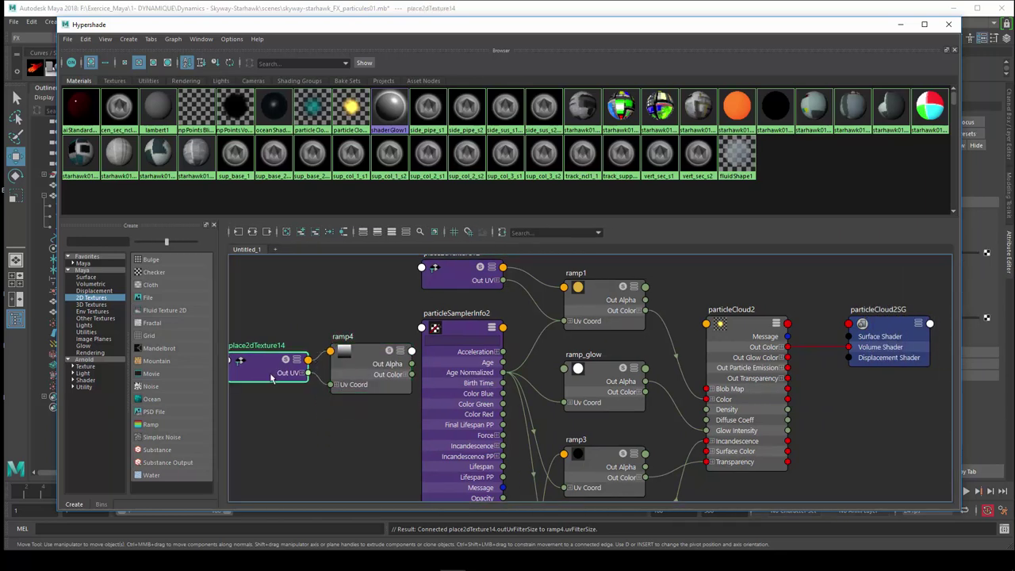
pyautogui.press('Delete')
pyautogui.click(340, 385)
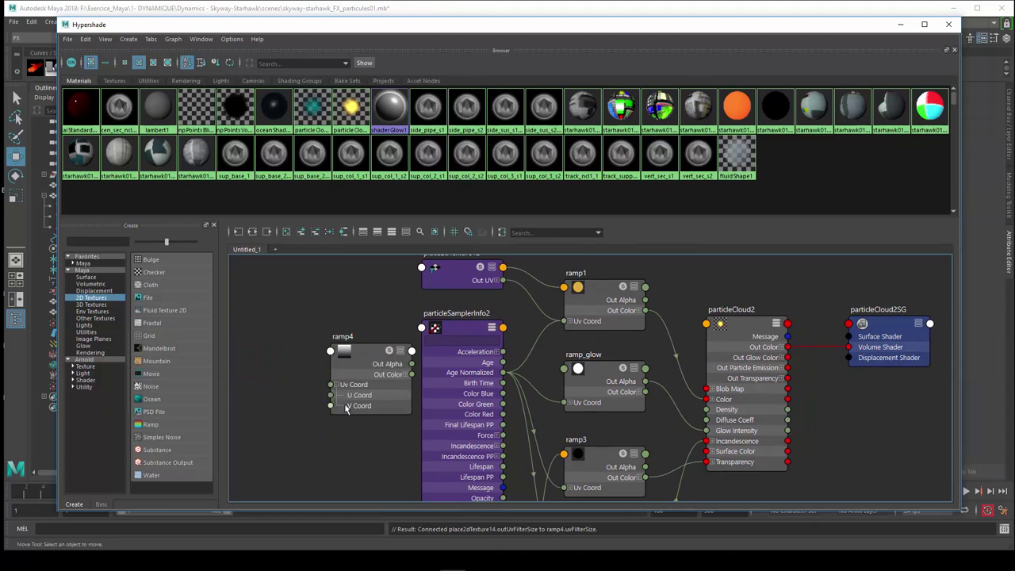
pyautogui.moveTo(330, 405); pyautogui.dragTo(292, 366)
pyautogui.moveTo(293, 368); pyautogui.dragTo(293, 368)
pyautogui.moveTo(358, 361); pyautogui.dragTo(839, 408)
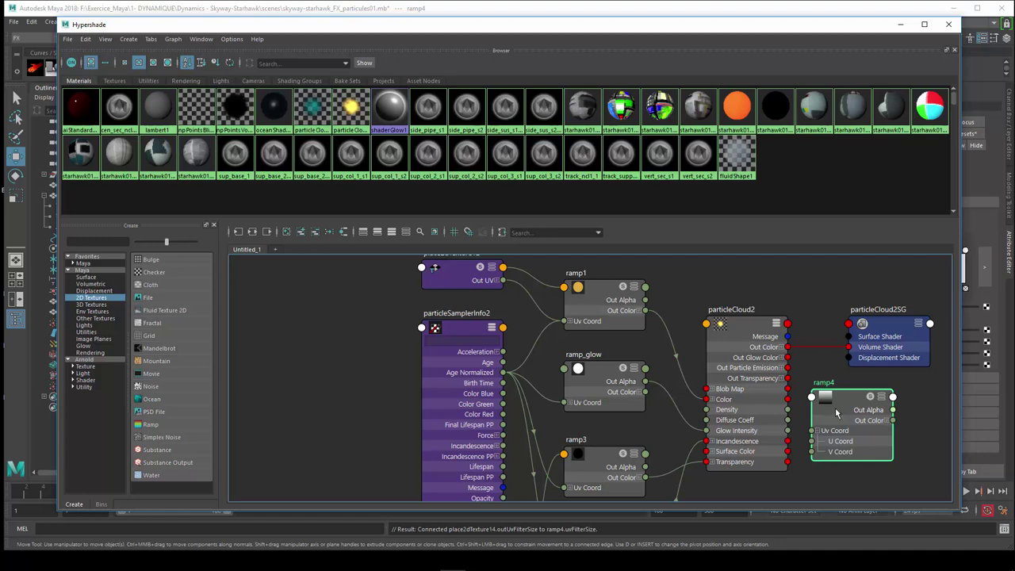
# Wire Age Normalized toward particleCloud2's Transparency input and shift the Hypershade aside.
pyautogui.keyDown('alt'); pyautogui.moveTo(652, 416); pyautogui.dragTo(627, 371, button='middle'); pyautogui.keyUp('alt')
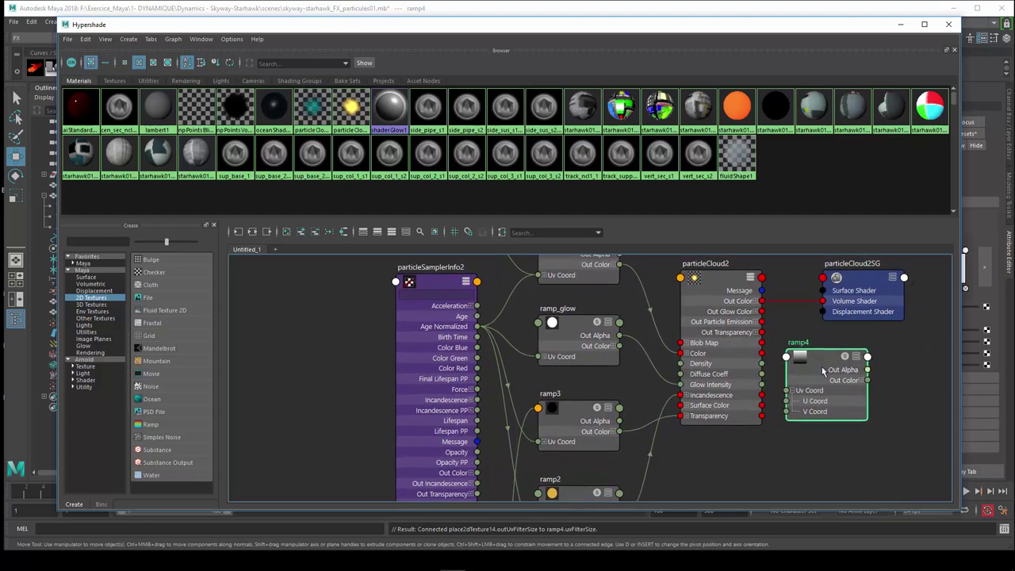
pyautogui.moveTo(823, 371); pyautogui.dragTo(825, 375)
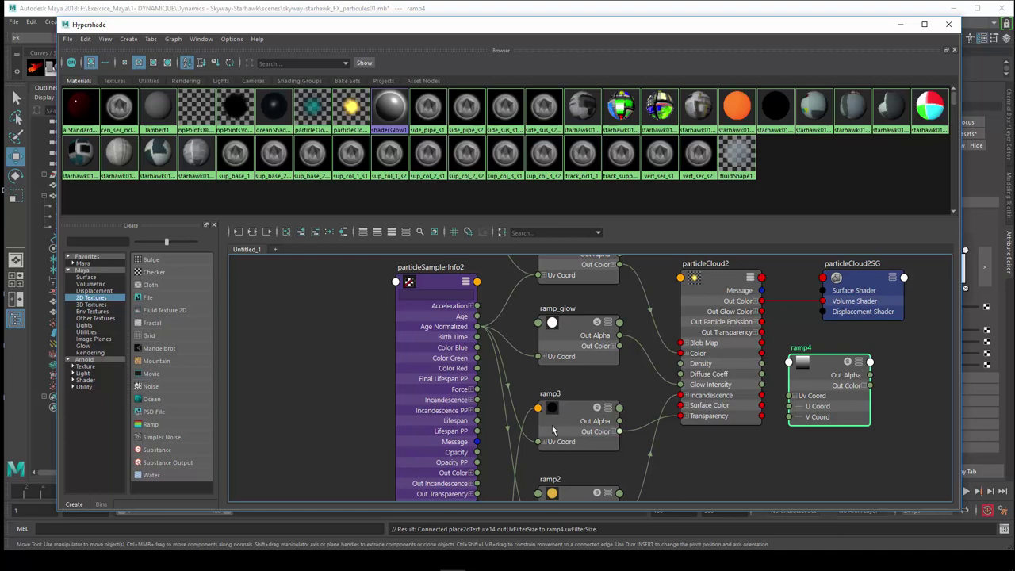
pyautogui.moveTo(476, 326)
pyautogui.mouseDown()
pyautogui.moveTo(728, 427)
pyautogui.moveTo(789, 416)
pyautogui.mouseUp()
pyautogui.moveTo(832, 25); pyautogui.dragTo(630, 43)
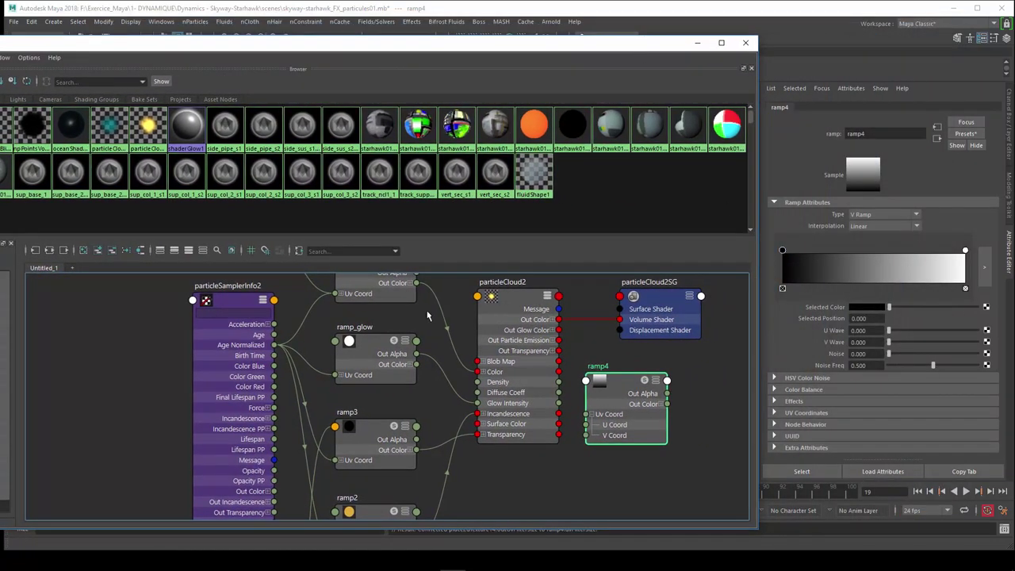
# Inspect ramp2, ramp1, ramp_glow, ramp3 and particleCloud2, then move the Hypershade out of the way.
pyautogui.click(375, 512)
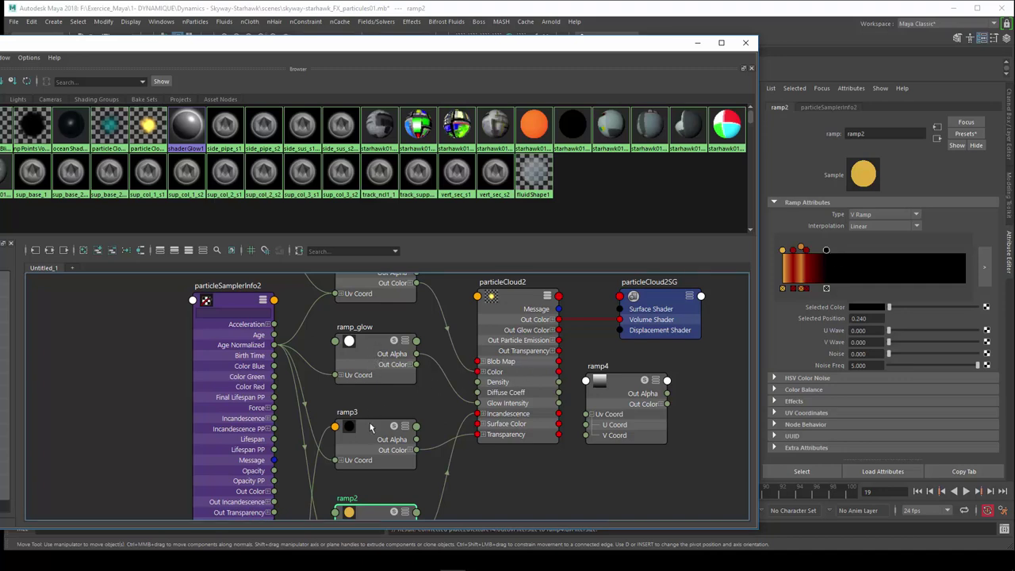
pyautogui.click(365, 285)
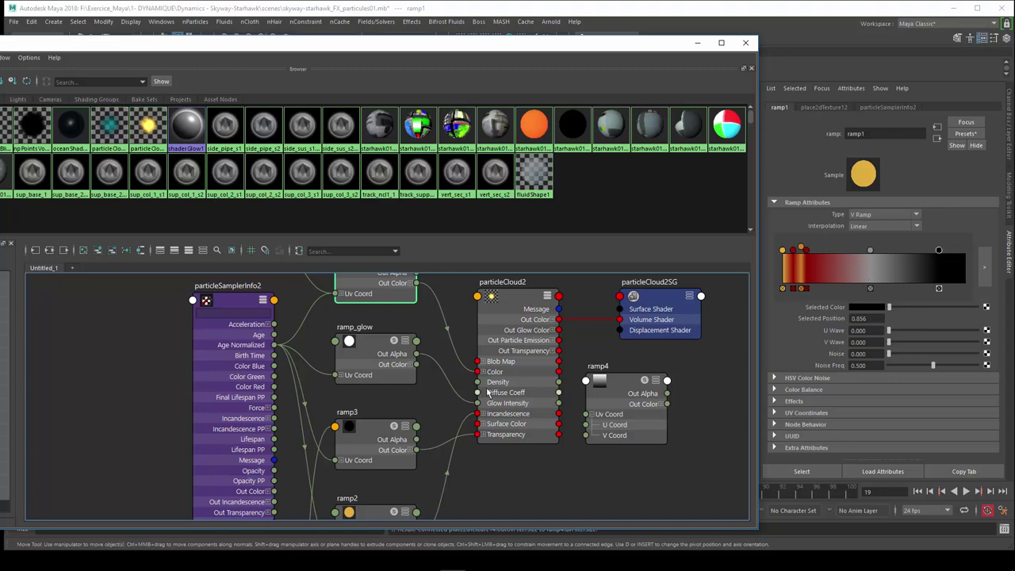
pyautogui.click(373, 350)
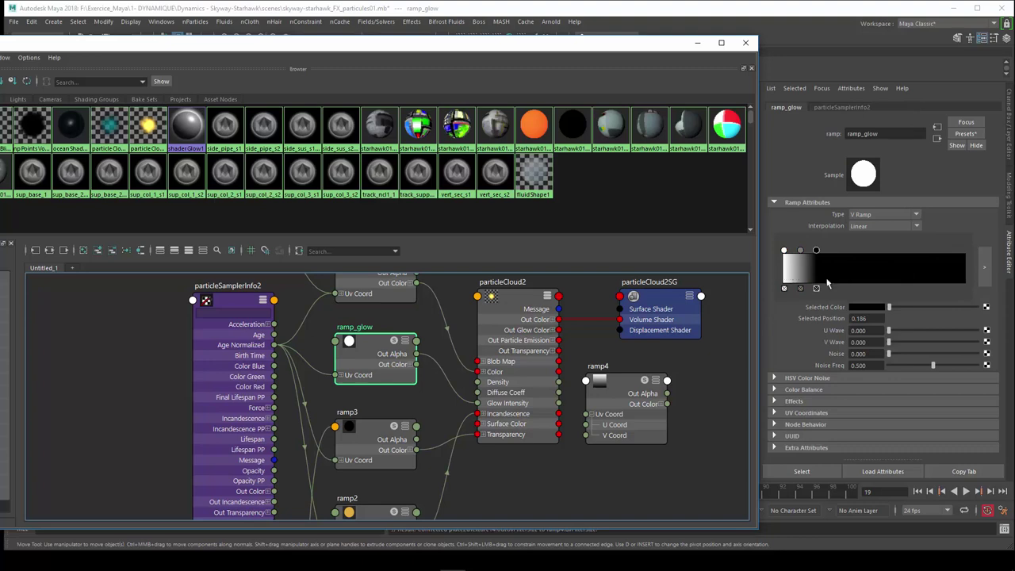
pyautogui.click(373, 428)
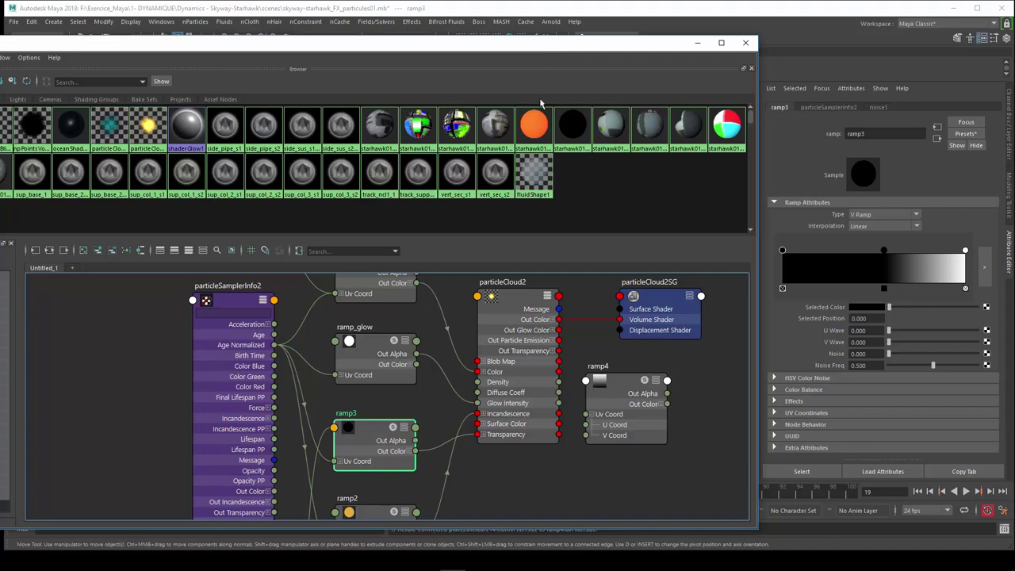
pyautogui.click(513, 296)
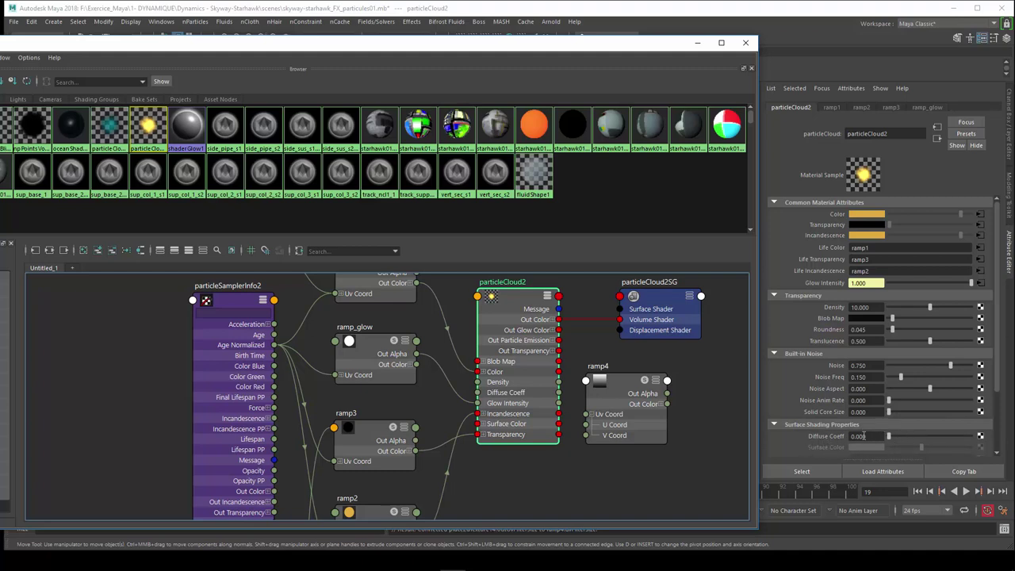
pyautogui.moveTo(437, 50); pyautogui.dragTo(1010, 393)
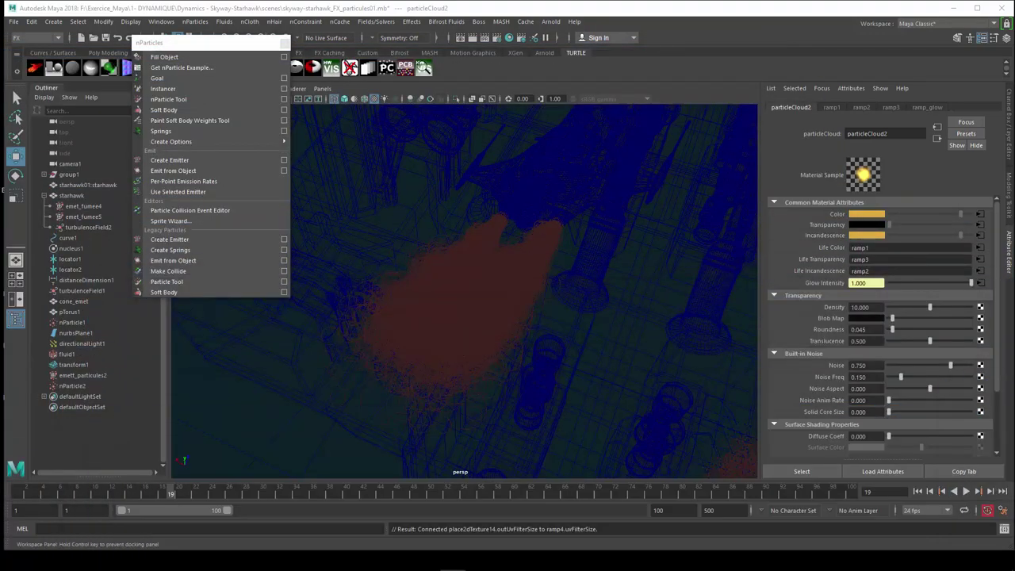
# Select nParticle1 and keep its Lifespan Mode on Random range with Lifespan 0.150.
pyautogui.click(499, 318)
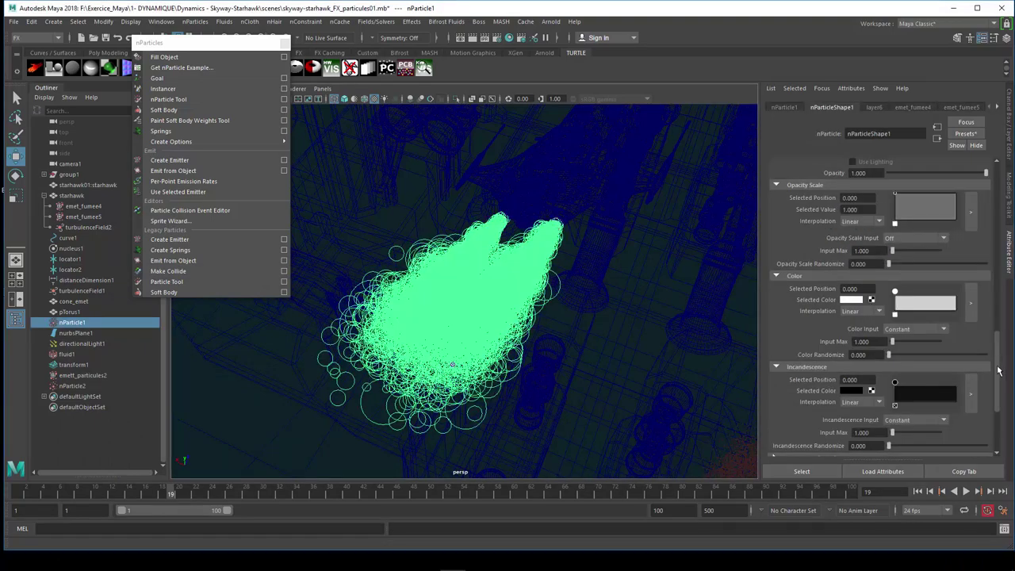
pyautogui.scroll(-1, 998, 368)
pyautogui.moveTo(998, 368); pyautogui.dragTo(997, 203)
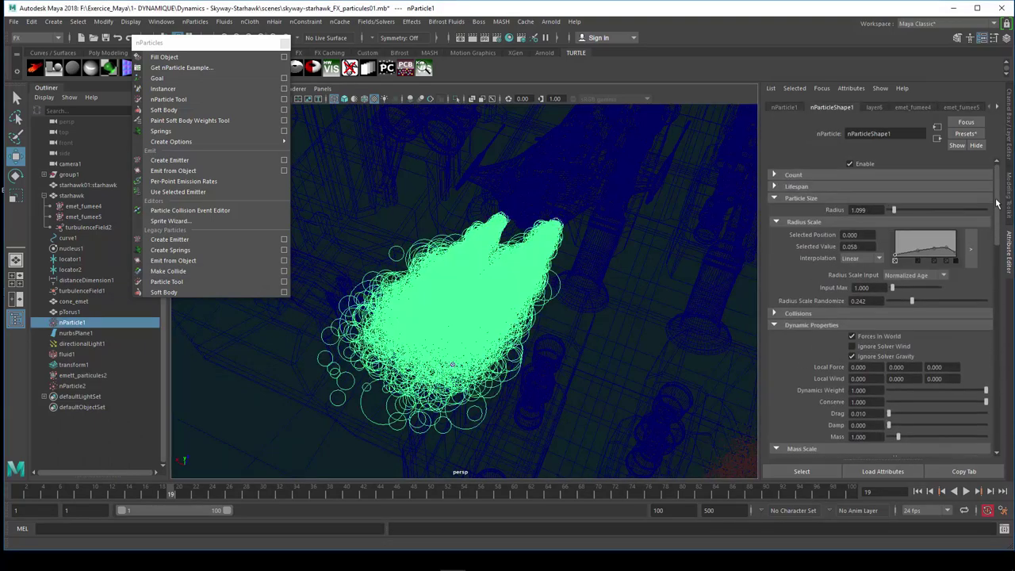
pyautogui.click(796, 188)
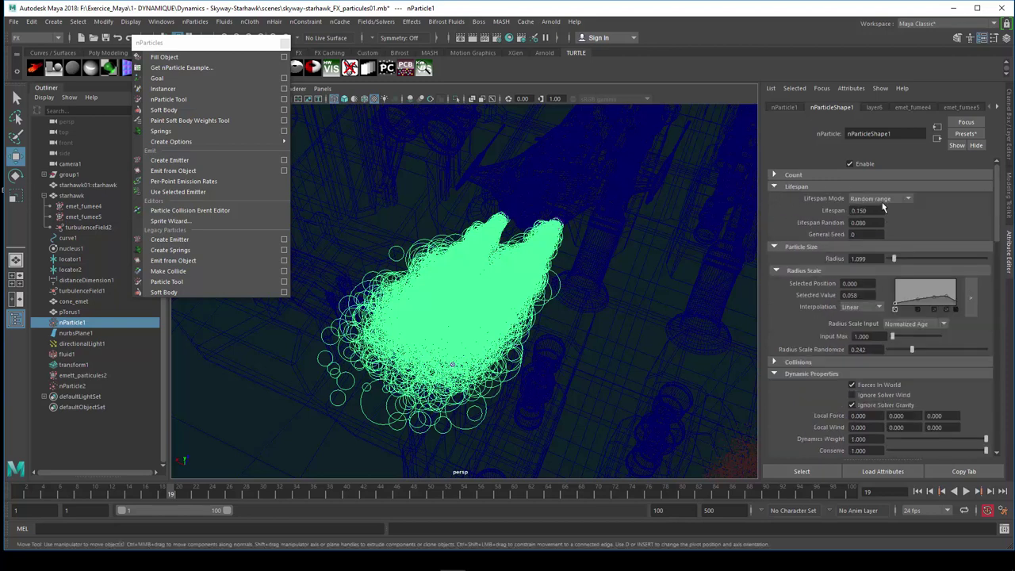
pyautogui.click(882, 200)
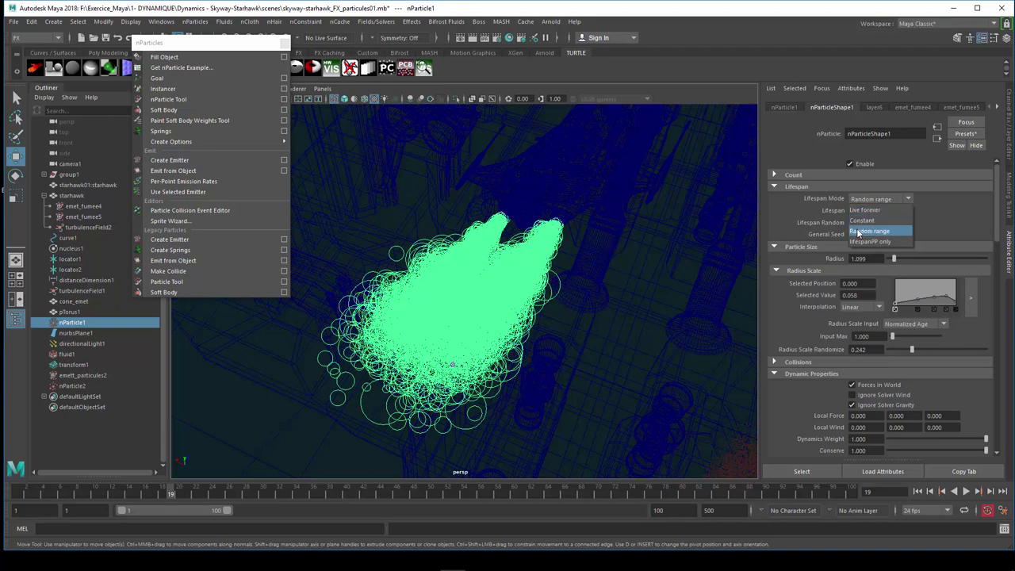
pyautogui.click(858, 232)
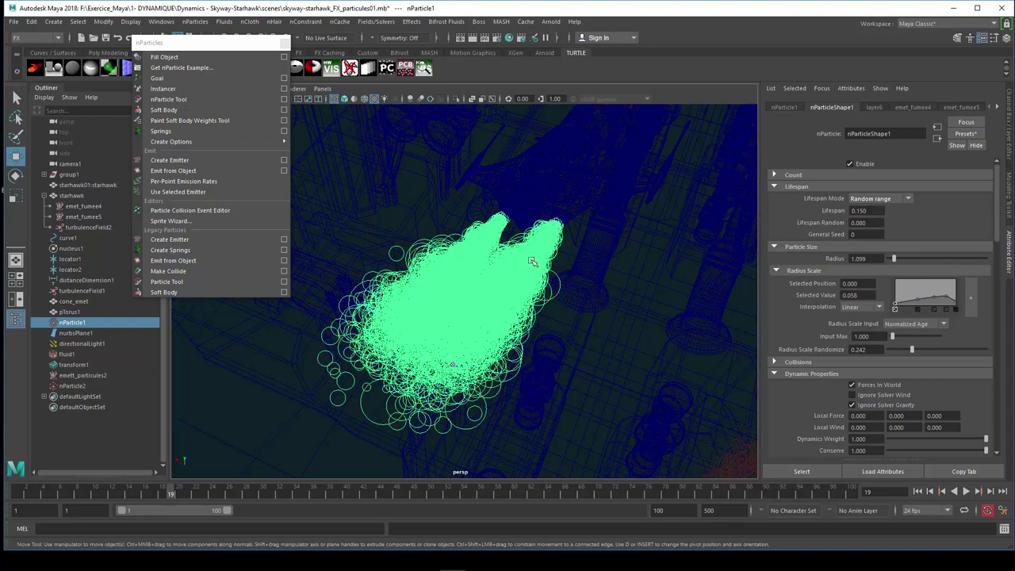
# Set the emet_fumee4 emitter's emission rate to 20500.
pyautogui.click(911, 107)
pyautogui.click(995, 170)
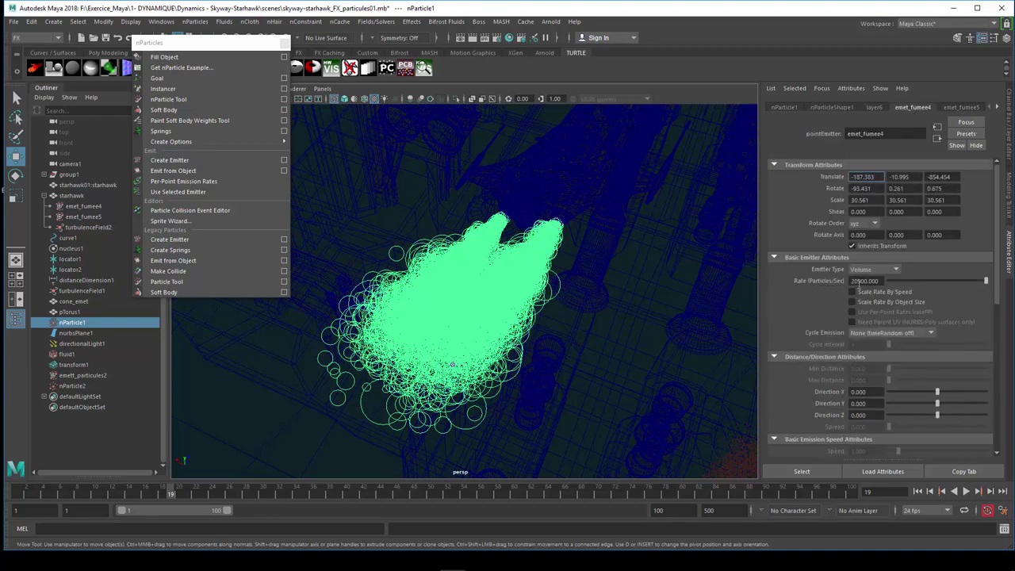
pyautogui.click(855, 281)
pyautogui.write('20500.000')
pyautogui.press('Return')
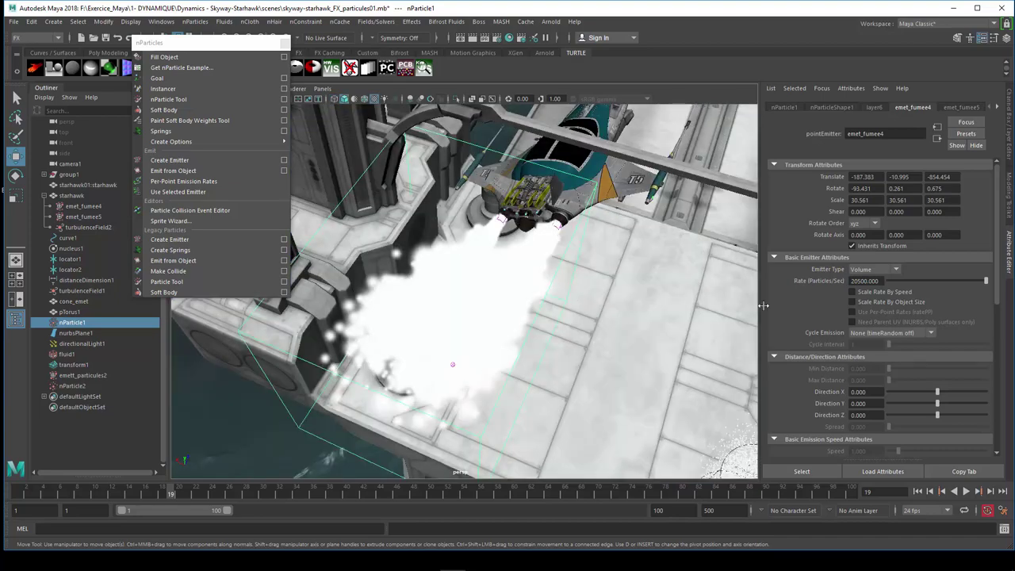
# Replay the simulation from the start to frame 33 and orbit closer to the ship's smoke.
pyautogui.moveTo(608, 259)
pyautogui.keyDown('alt'); pyautogui.mouseDown()
pyautogui.moveTo(409, 359)
pyautogui.moveTo(404, 333)
pyautogui.mouseUp(); pyautogui.keyUp('alt')
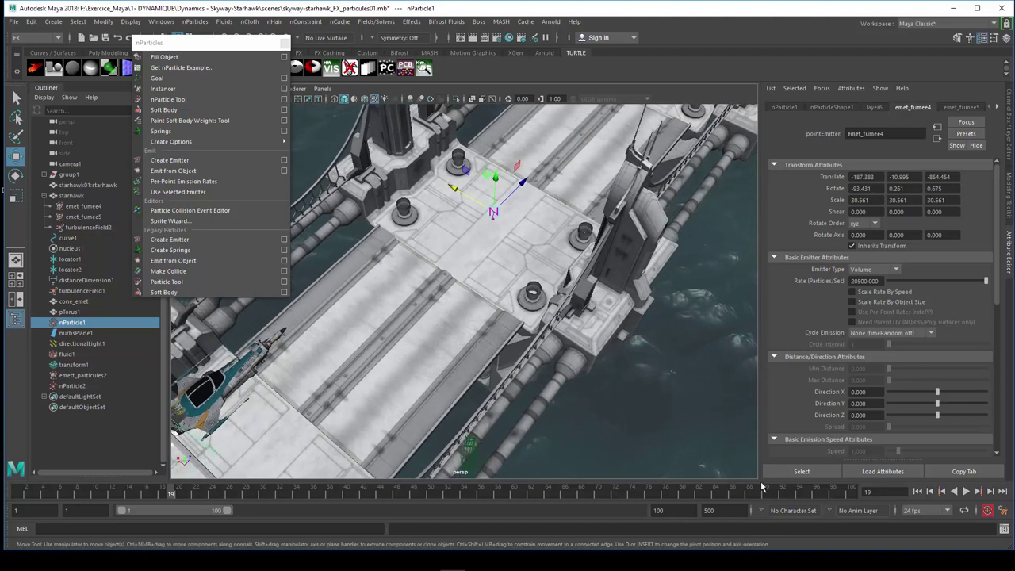
pyautogui.click(920, 491)
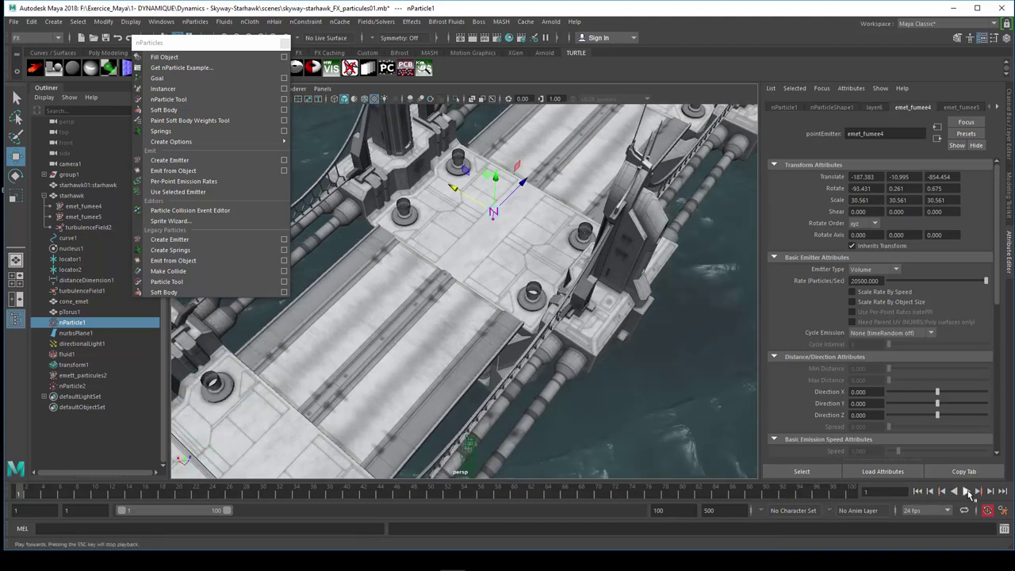
pyautogui.click(965, 492)
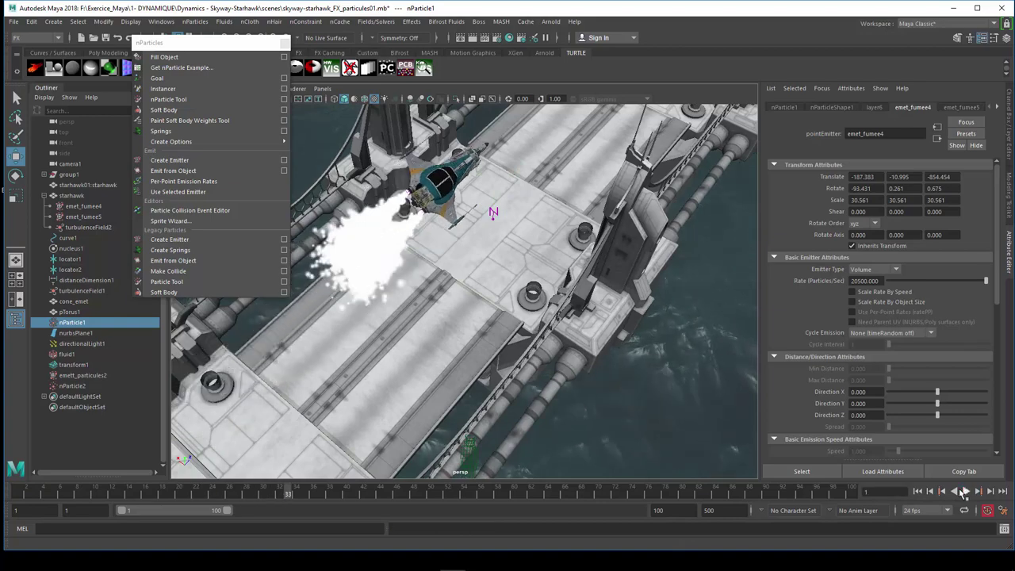
pyautogui.click(965, 492)
pyautogui.keyDown('alt'); pyautogui.moveTo(482, 310); pyautogui.dragTo(558, 332); pyautogui.keyUp('alt')
pyautogui.keyDown('alt'); pyautogui.moveTo(557, 332); pyautogui.dragTo(587, 375, button='middle'); pyautogui.keyUp('alt')
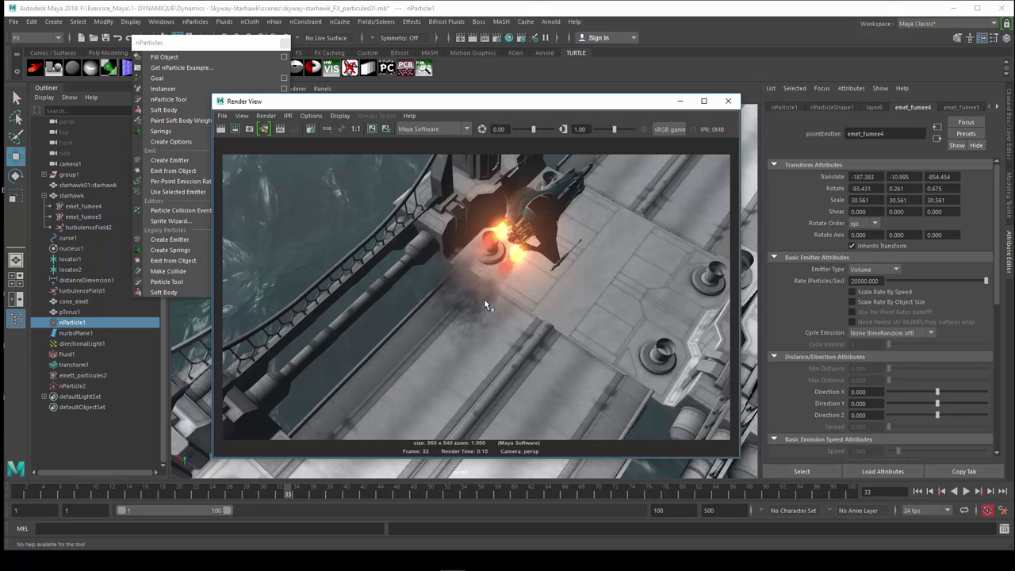
# Reopen the Hypershade, select ramp3, and place the window below the frame-33 render.
pyautogui.moveTo(517, 109); pyautogui.dragTo(451, 110)
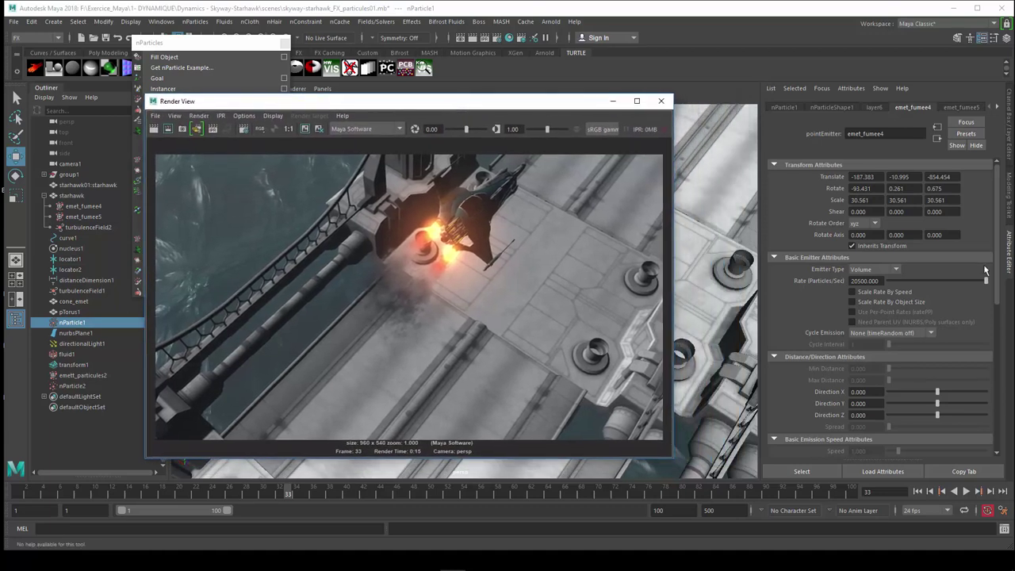
pyautogui.click(508, 37)
pyautogui.moveTo(899, 212); pyautogui.dragTo(207, 53)
pyautogui.click(547, 438)
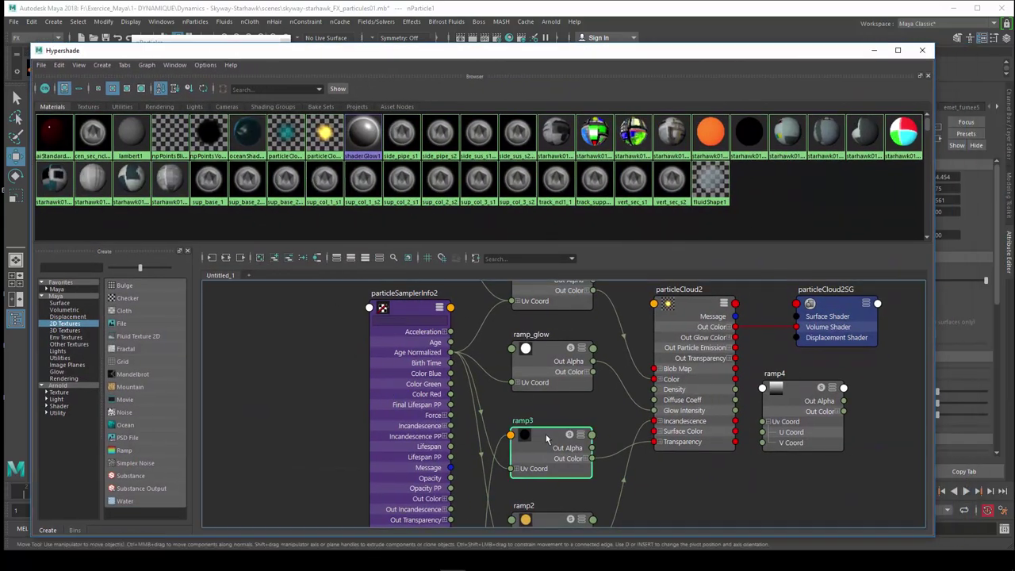
pyautogui.moveTo(658, 58)
pyautogui.mouseDown()
pyautogui.moveTo(666, 418)
pyautogui.moveTo(704, 417)
pyautogui.mouseUp()
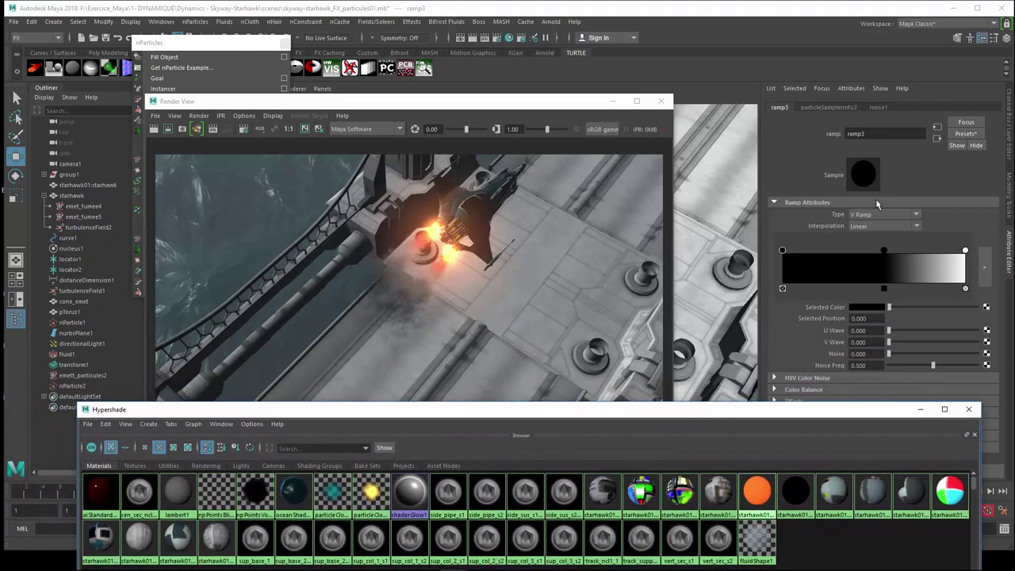
# Rename the ramp3 node to ramp_transp.
pyautogui.click(875, 135)
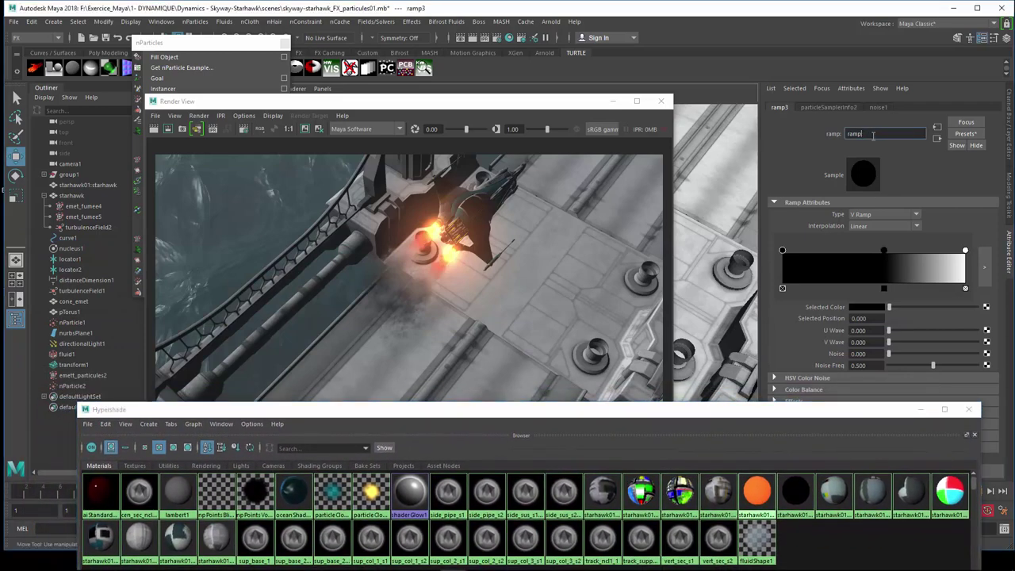
pyautogui.write('_bl')
pyautogui.press('Return')
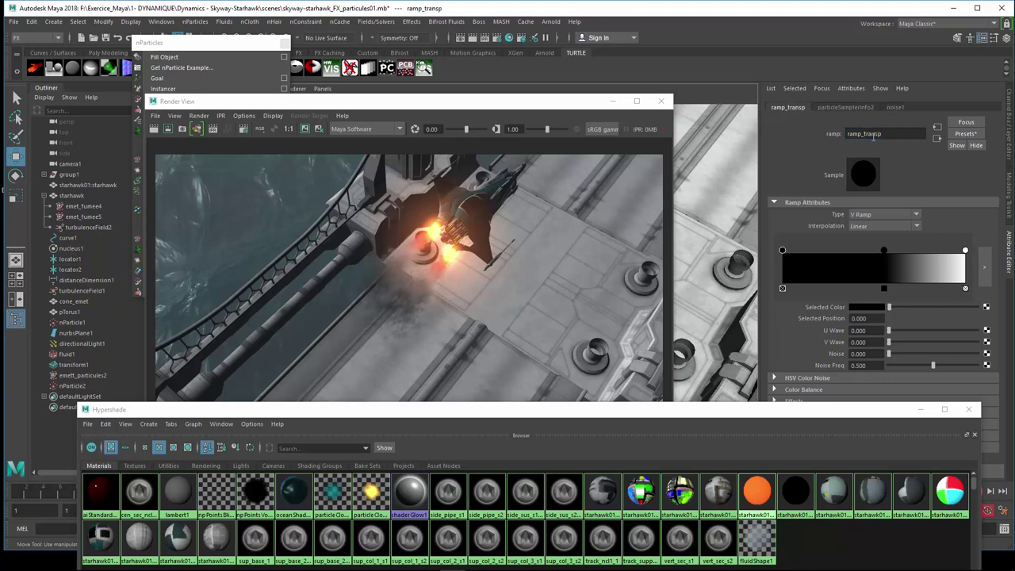
# Add a grey stop near 0.81 on the transparency ramp and re-render the frame.
pyautogui.click(965, 252)
pyautogui.click(930, 263)
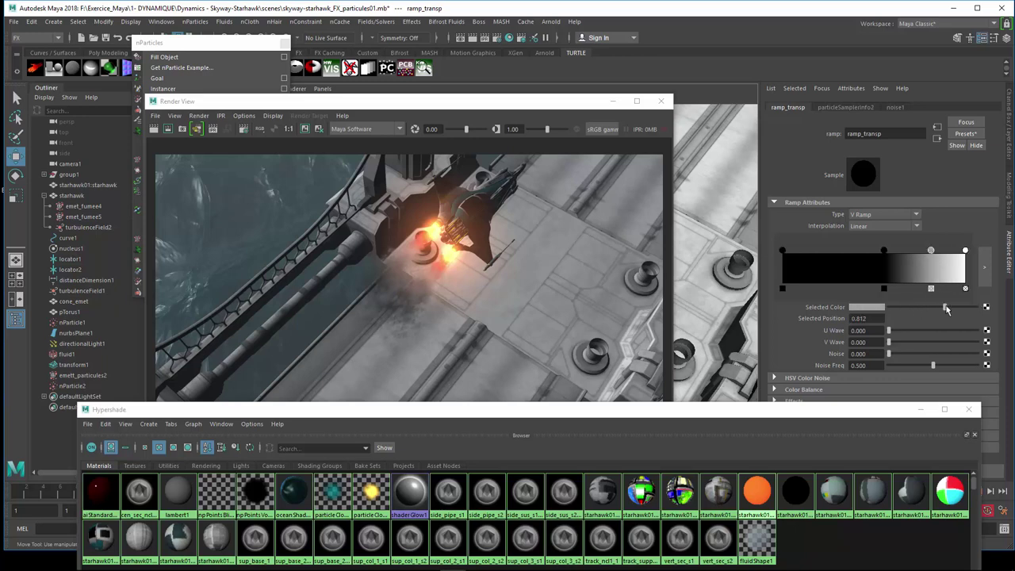
pyautogui.moveTo(944, 307); pyautogui.dragTo(919, 310)
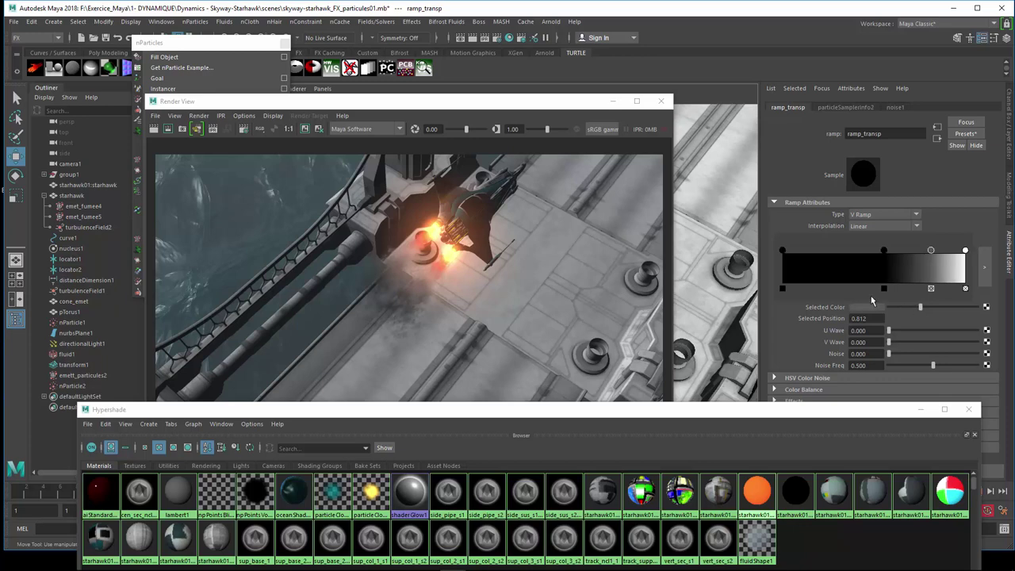
pyautogui.click(156, 129)
pyautogui.click(157, 130)
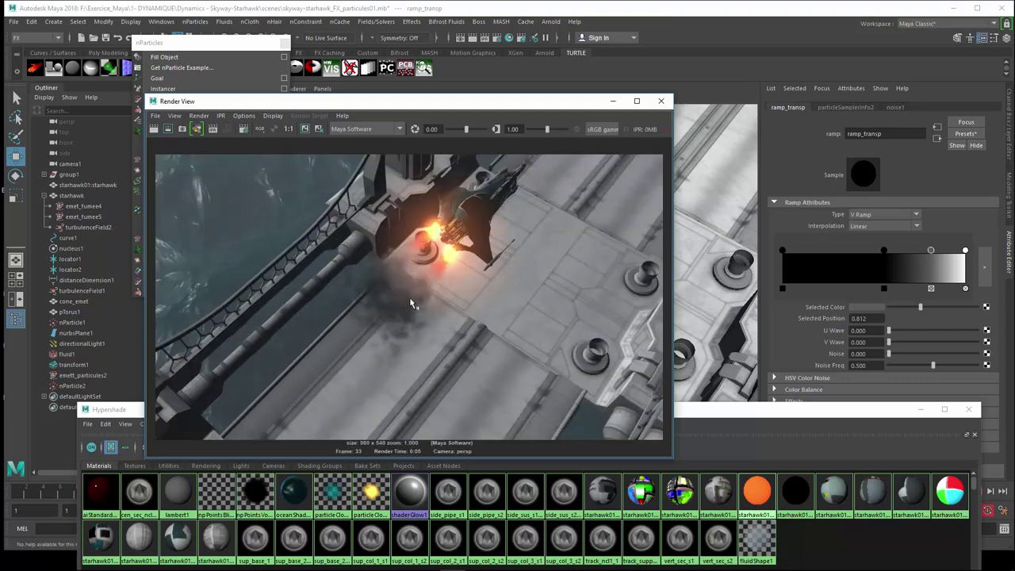
# Move the white ramp stop to 0.948, re-render, and begin mapping a texture onto the grey stop.
pyautogui.moveTo(965, 250); pyautogui.dragTo(956, 252)
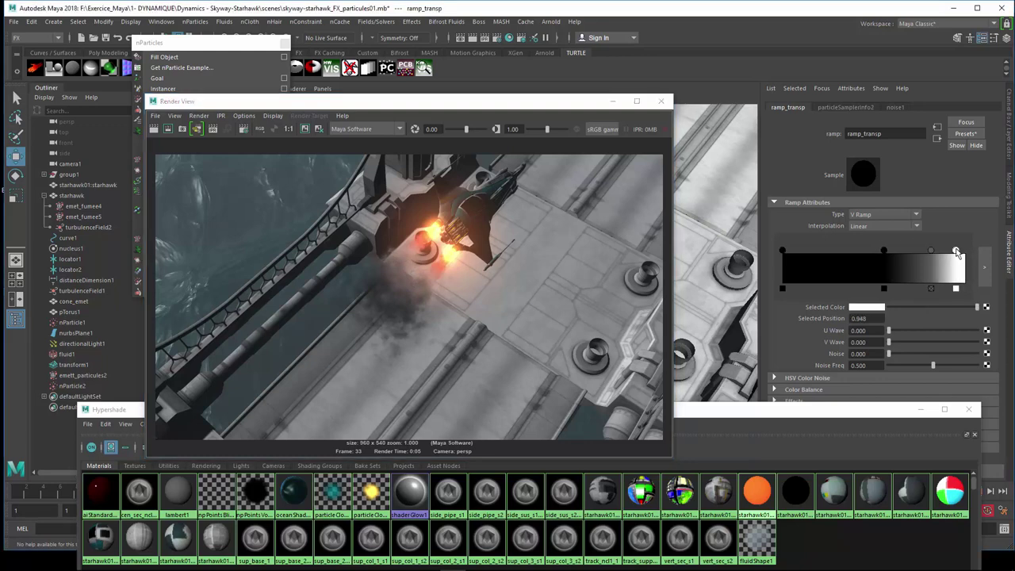
pyautogui.click(155, 129)
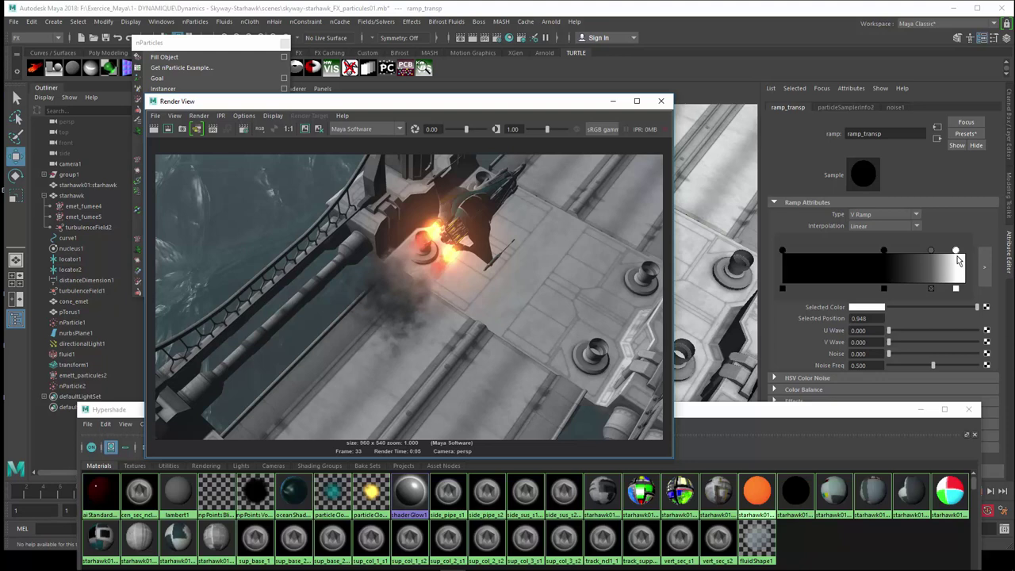
pyautogui.click(932, 251)
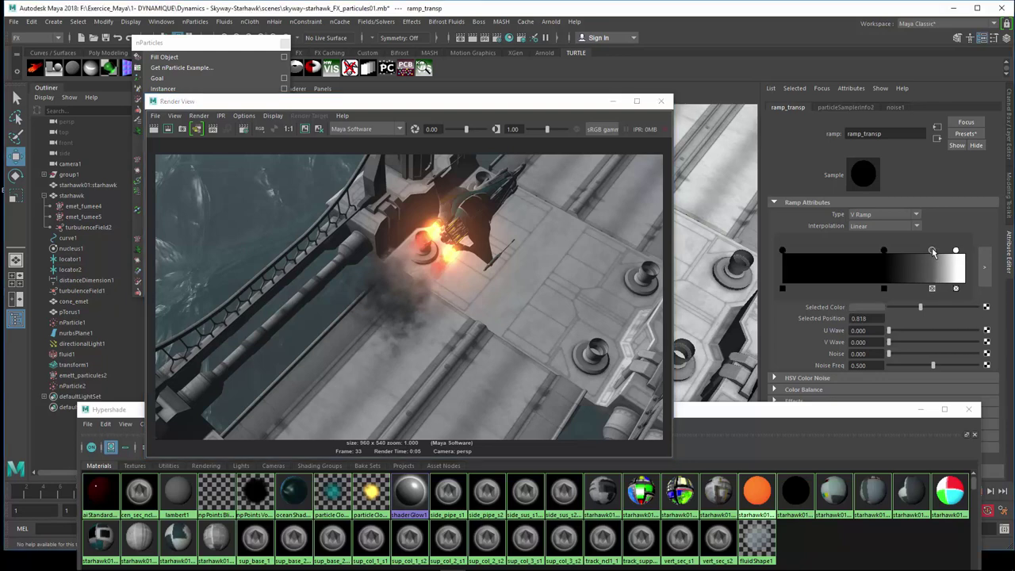
pyautogui.click(986, 308)
# Create a 2D Noise texture and set its Noise Type to Perlin Noise.
pyautogui.click(390, 286)
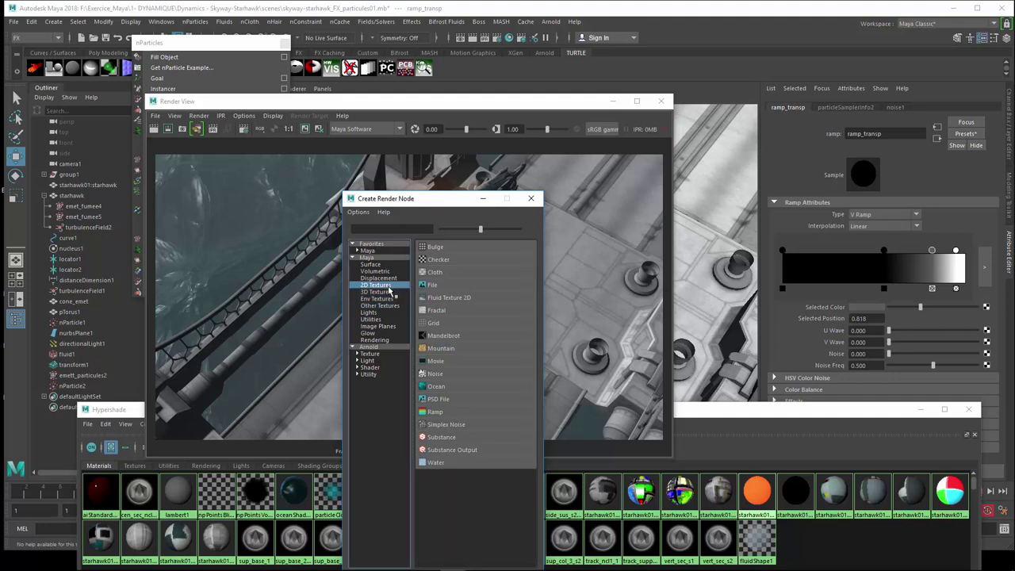
pyautogui.click(438, 376)
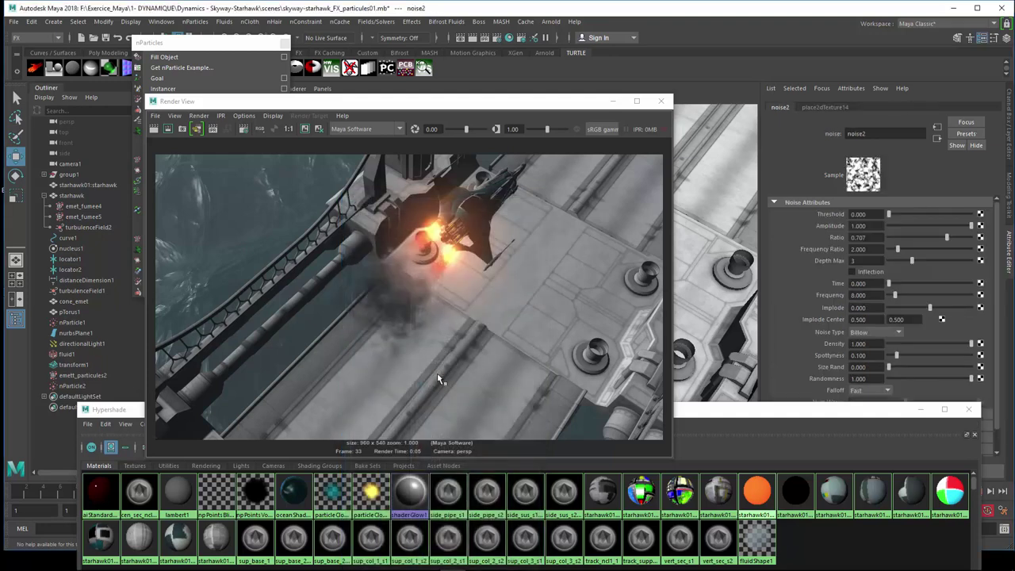
pyautogui.click(880, 333)
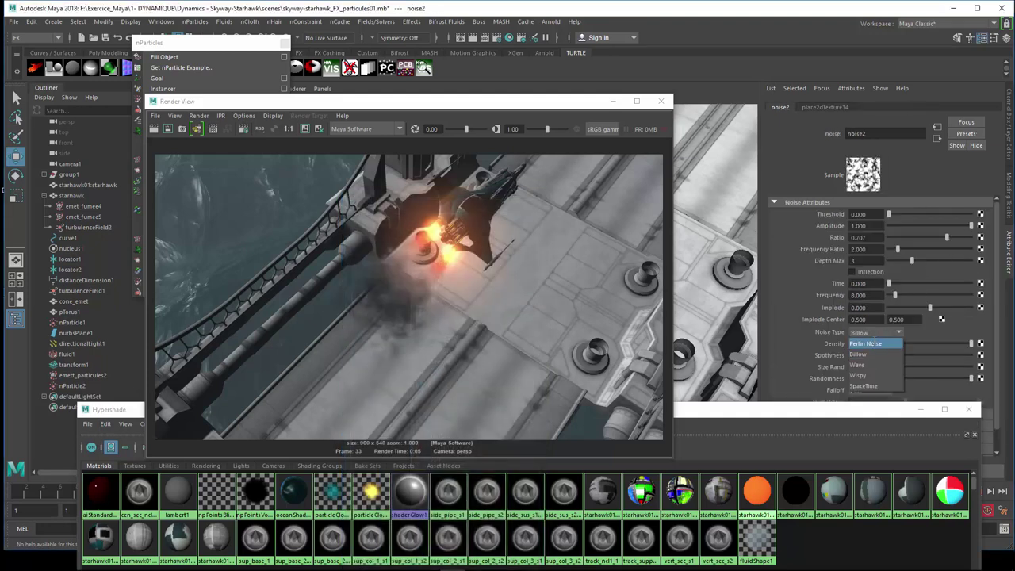
pyautogui.click(875, 344)
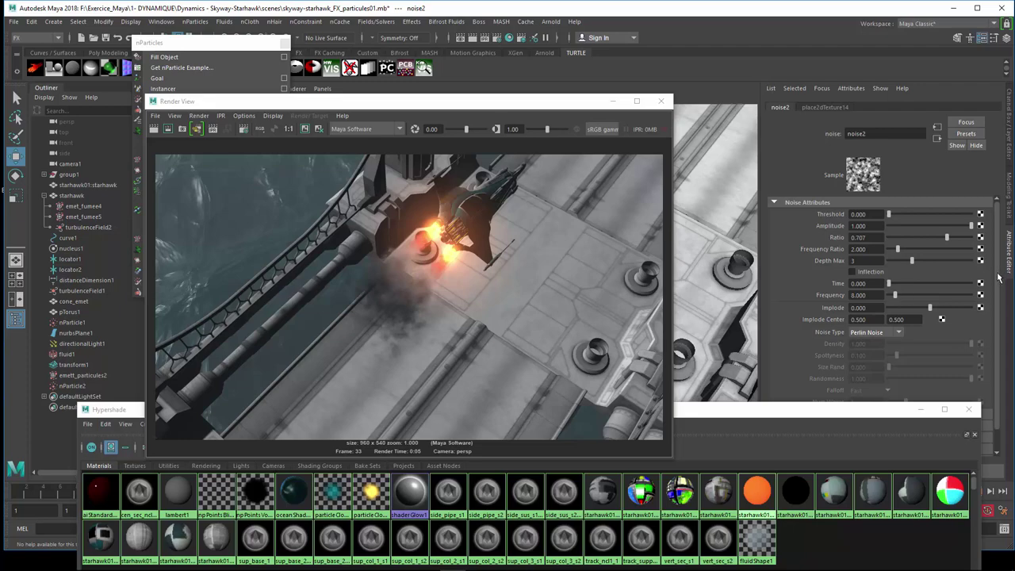
pyautogui.scroll(-1, 998, 278)
pyautogui.moveTo(880, 414); pyautogui.dragTo(893, 493)
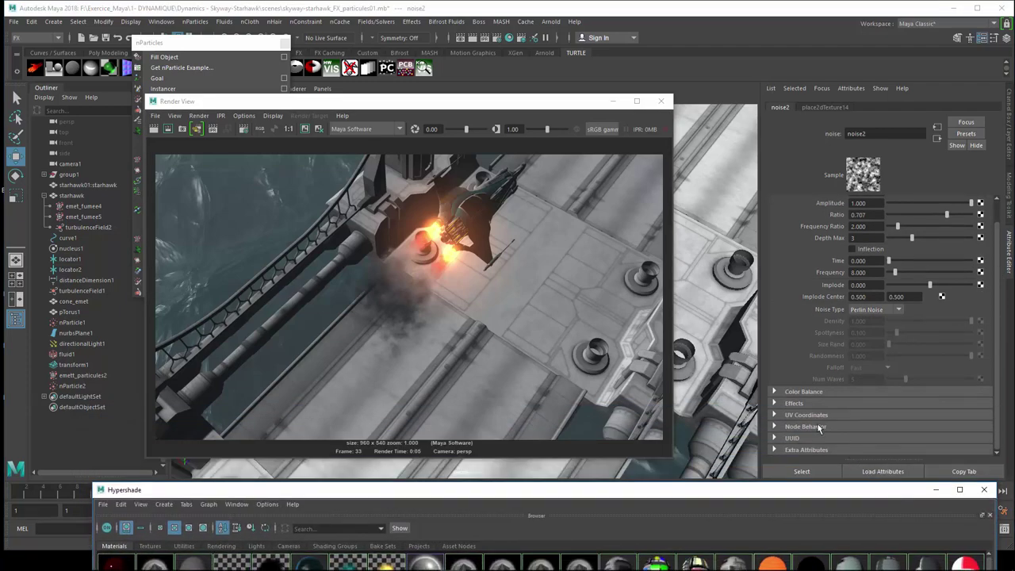
# Lower the noise Color Gain to mid-grey, set Frequency to 3, and re-render.
pyautogui.click(790, 393)
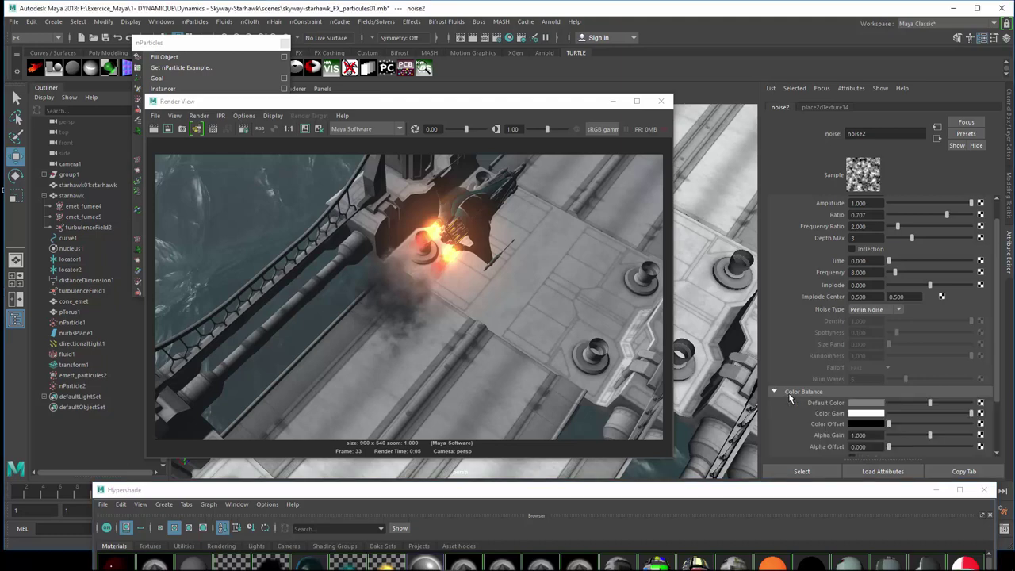
pyautogui.click(929, 414)
pyautogui.moveTo(929, 415); pyautogui.dragTo(917, 415)
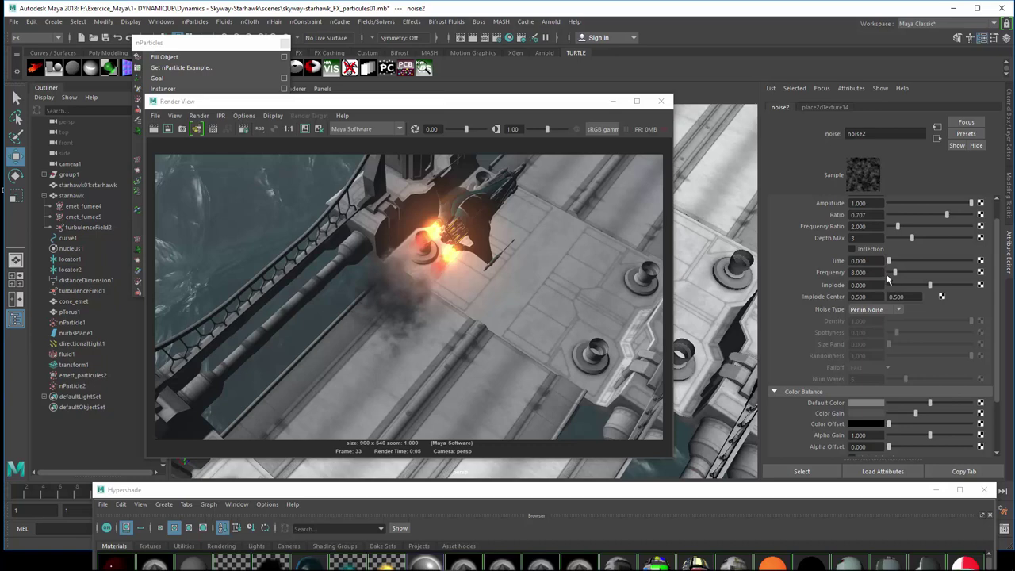
pyautogui.doubleClick(860, 272)
pyautogui.write('3')
pyautogui.press('Return')
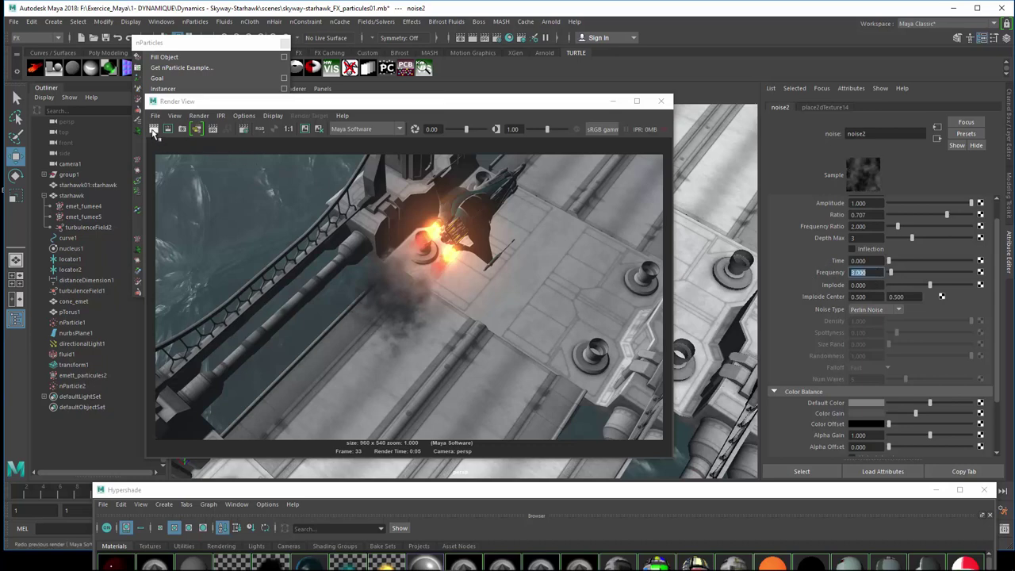
pyautogui.click(154, 130)
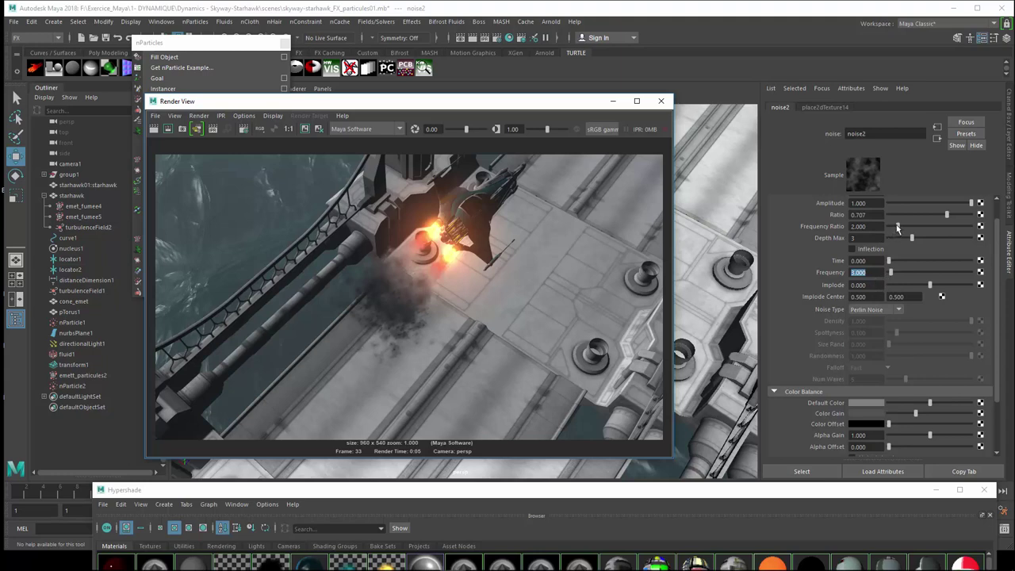
# Set noise2's Frequency Ratio to 1.117 and try different Time values.
pyautogui.moveTo(897, 227); pyautogui.dragTo(891, 229)
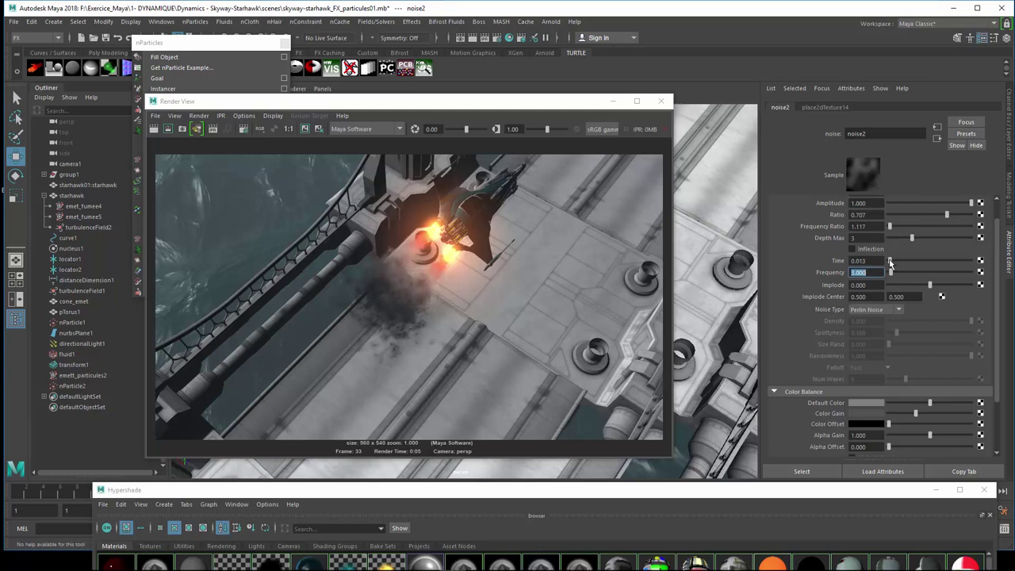
pyautogui.moveTo(889, 262)
pyautogui.mouseDown()
pyautogui.moveTo(959, 258)
pyautogui.moveTo(887, 259)
pyautogui.mouseUp()
pyautogui.moveTo(590, 489); pyautogui.dragTo(590, 68)
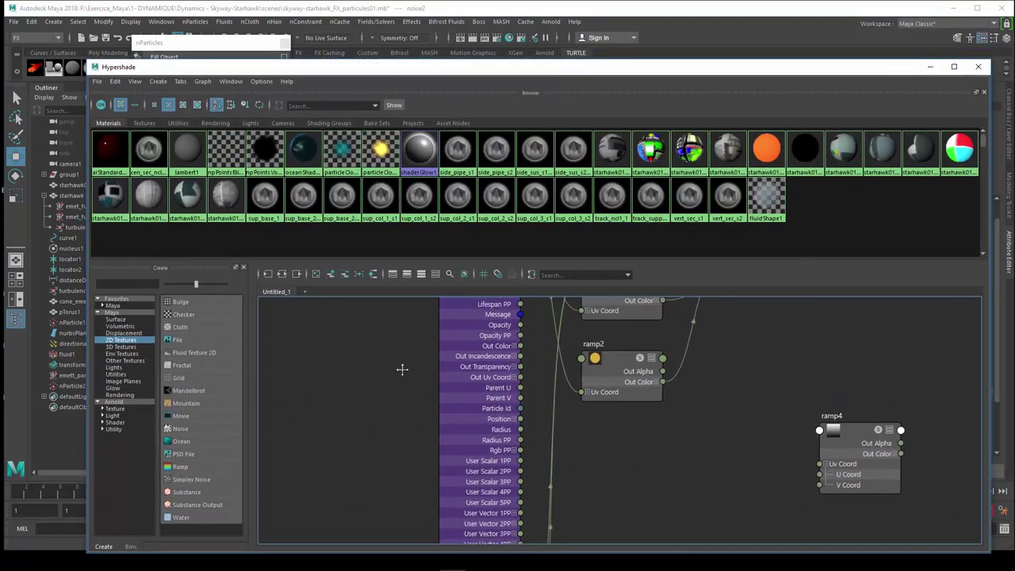
# Pan through the particleCloud2 network and its ramps, then lower the Hypershade to reveal the render.
pyautogui.keyDown('alt'); pyautogui.moveTo(402, 368); pyautogui.dragTo(389, 478, button='middle'); pyautogui.keyUp('alt')
pyautogui.keyDown('alt'); pyautogui.moveTo(369, 410); pyautogui.dragTo(357, 498, button='middle'); pyautogui.keyUp('alt')
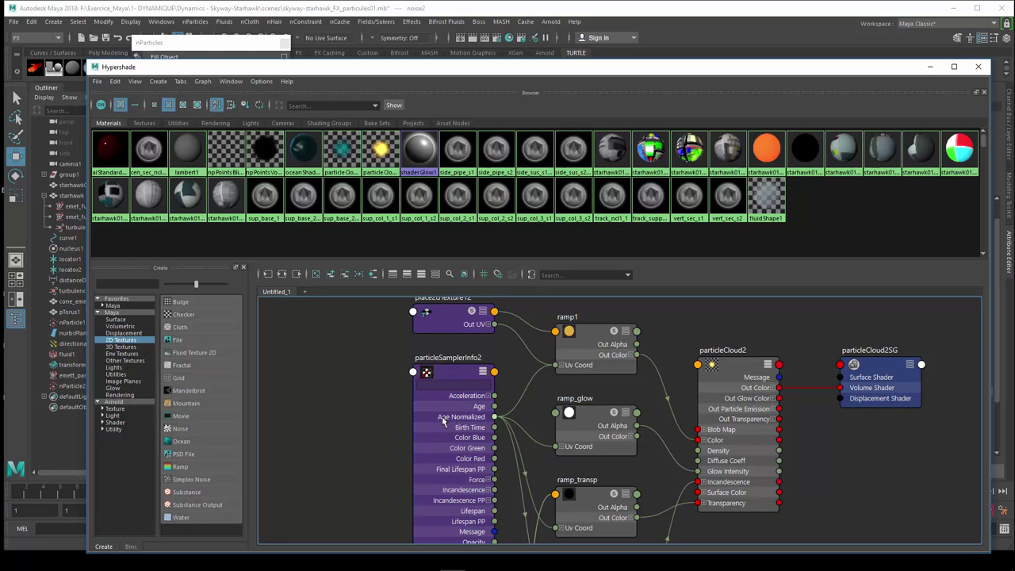
pyautogui.keyDown('alt'); pyautogui.moveTo(375, 432); pyautogui.dragTo(349, 345, button='middle'); pyautogui.keyUp('alt')
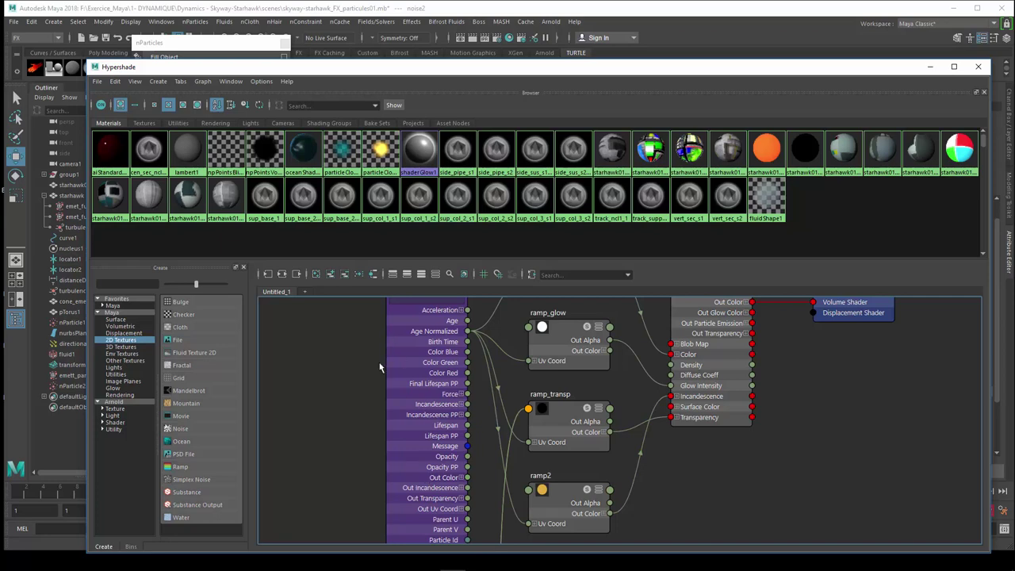
pyautogui.moveTo(366, 389)
pyautogui.mouseDown(button='middle')
pyautogui.moveTo(351, 424)
pyautogui.moveTo(333, 430)
pyautogui.mouseUp(button='middle')
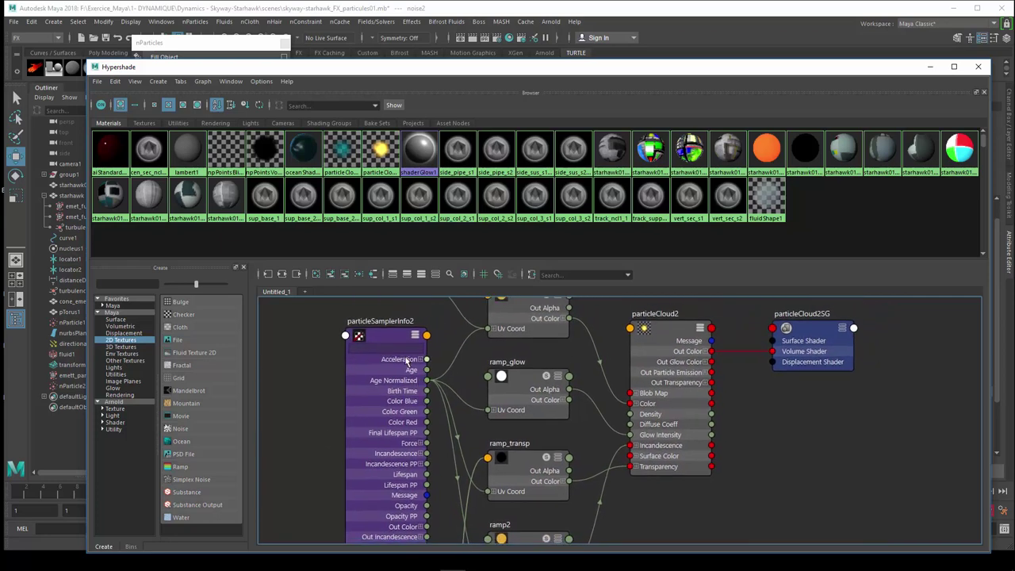
pyautogui.scroll(-2, 366, 379)
pyautogui.keyDown('alt'); pyautogui.moveTo(367, 378); pyautogui.dragTo(314, 406, button='middle'); pyautogui.keyUp('alt')
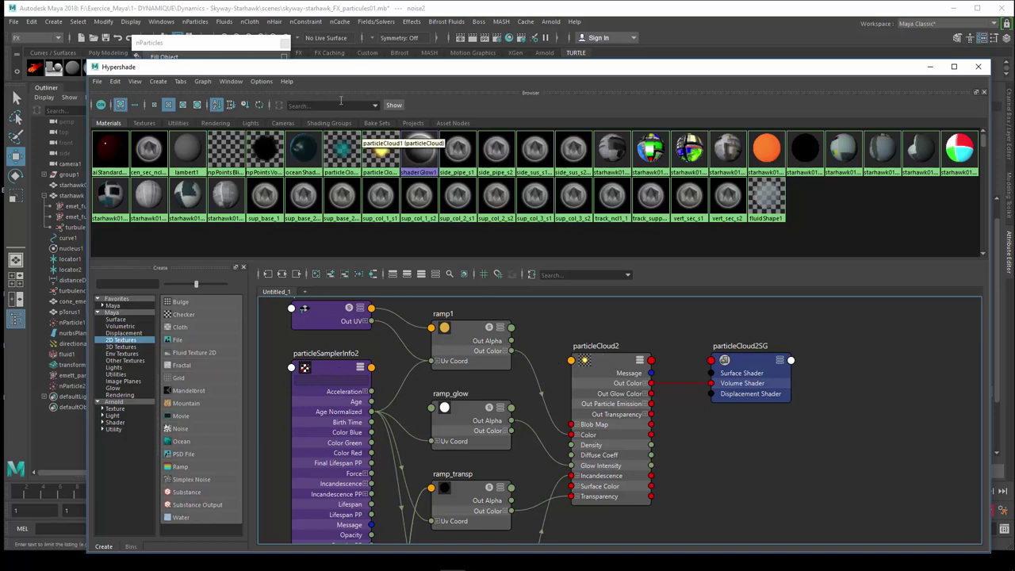
pyautogui.moveTo(362, 75); pyautogui.dragTo(373, 475)
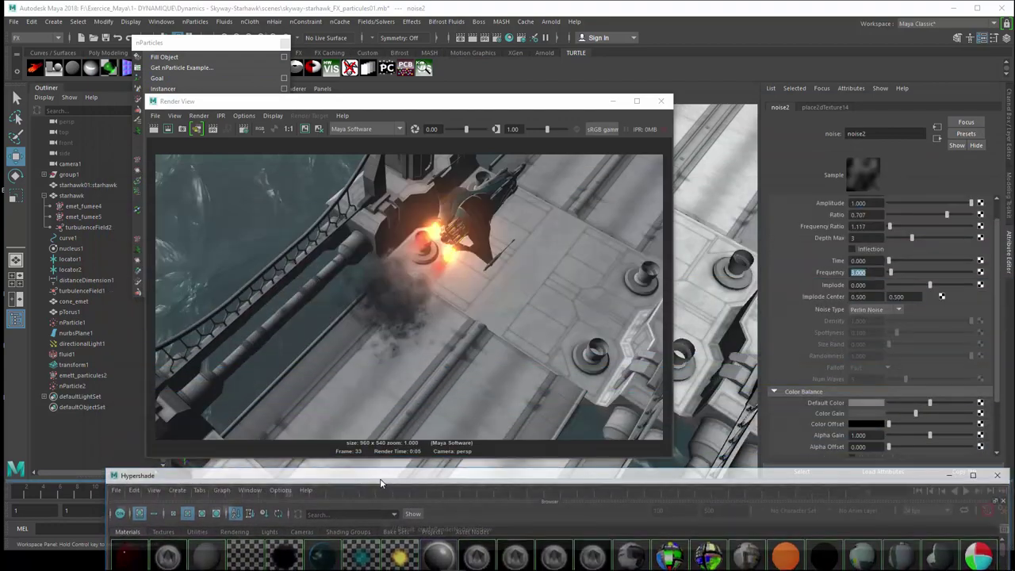
# Re-render the smoke and select the ramp_transp node for editing.
pyautogui.click(153, 129)
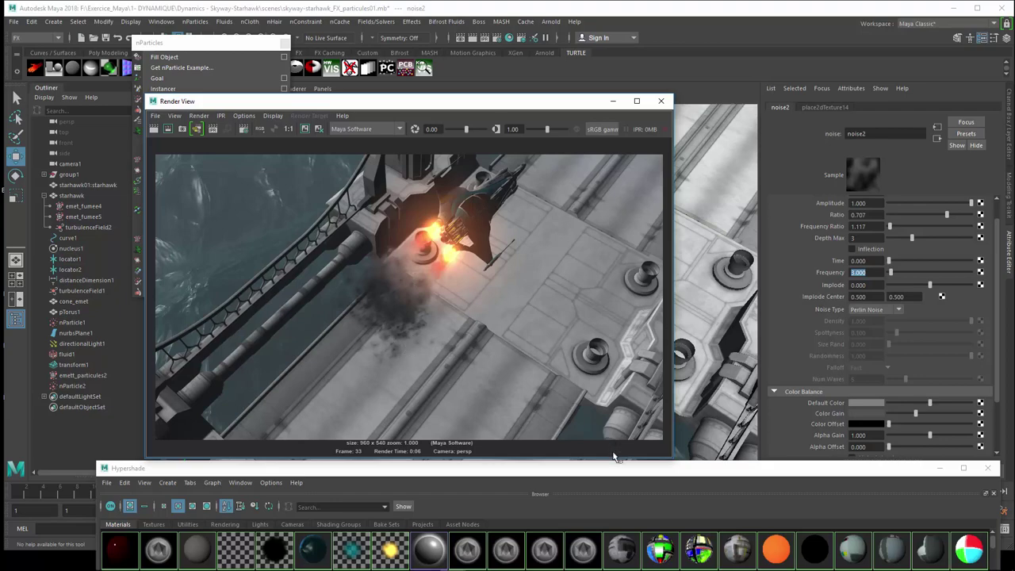
pyautogui.moveTo(612, 469)
pyautogui.mouseDown()
pyautogui.moveTo(572, 147)
pyautogui.moveTo(579, 154)
pyautogui.mouseUp()
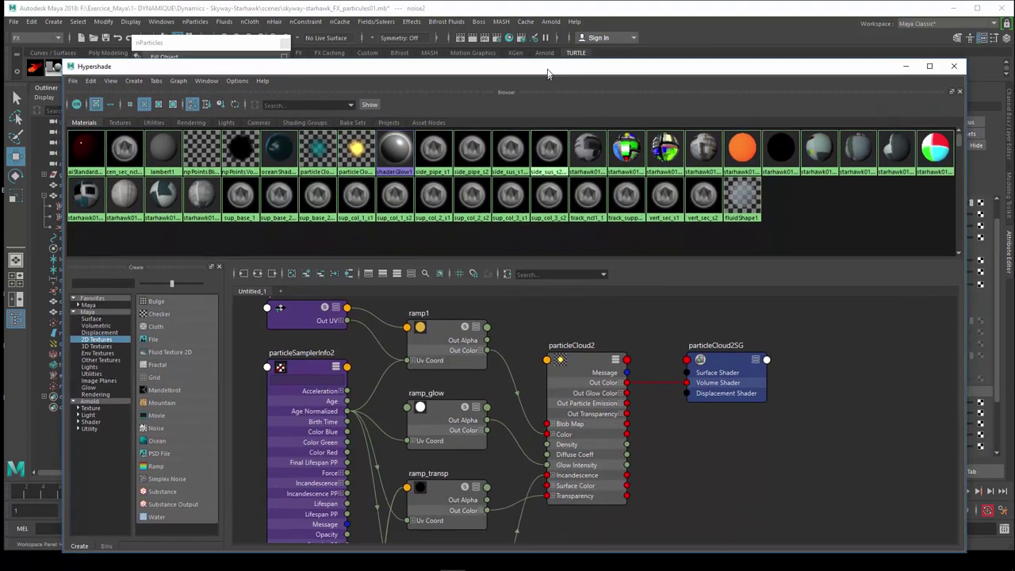
pyautogui.moveTo(546, 155); pyautogui.dragTo(537, 62)
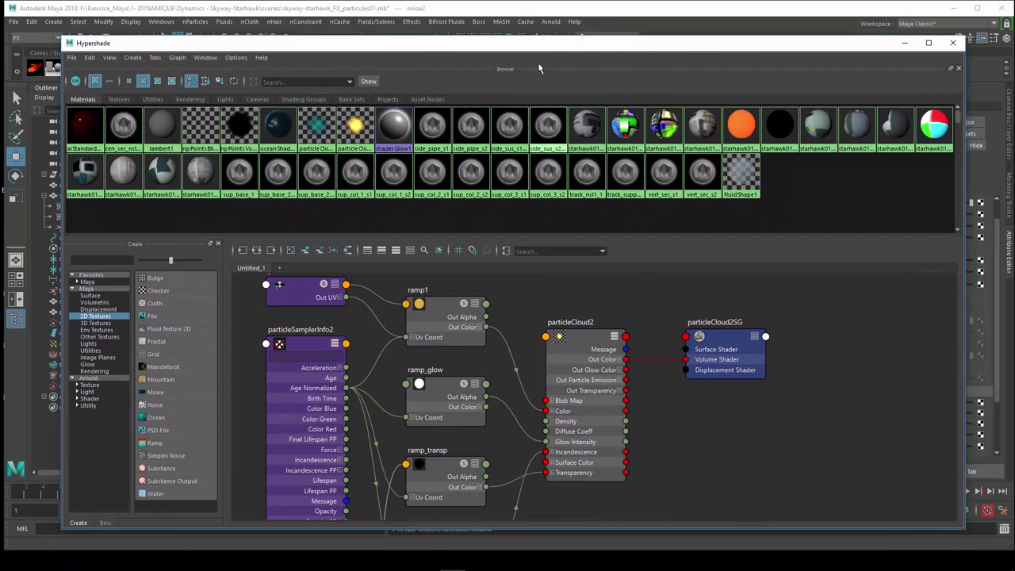
pyautogui.click(444, 468)
pyautogui.moveTo(738, 49); pyautogui.dragTo(713, 463)
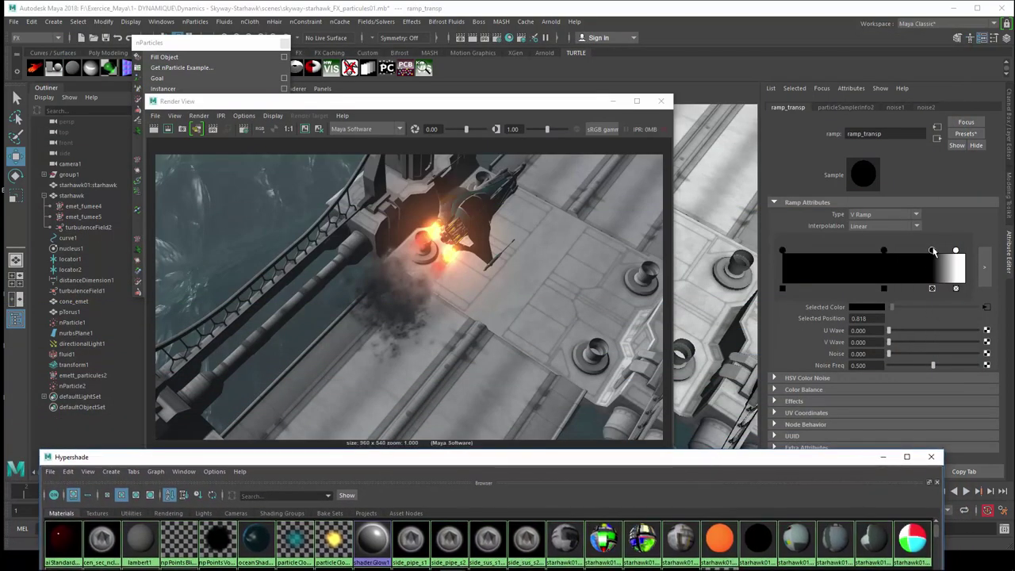
# Add a new entry to ramp_transp and position it at 0.723.
pyautogui.moveTo(931, 250); pyautogui.dragTo(922, 259)
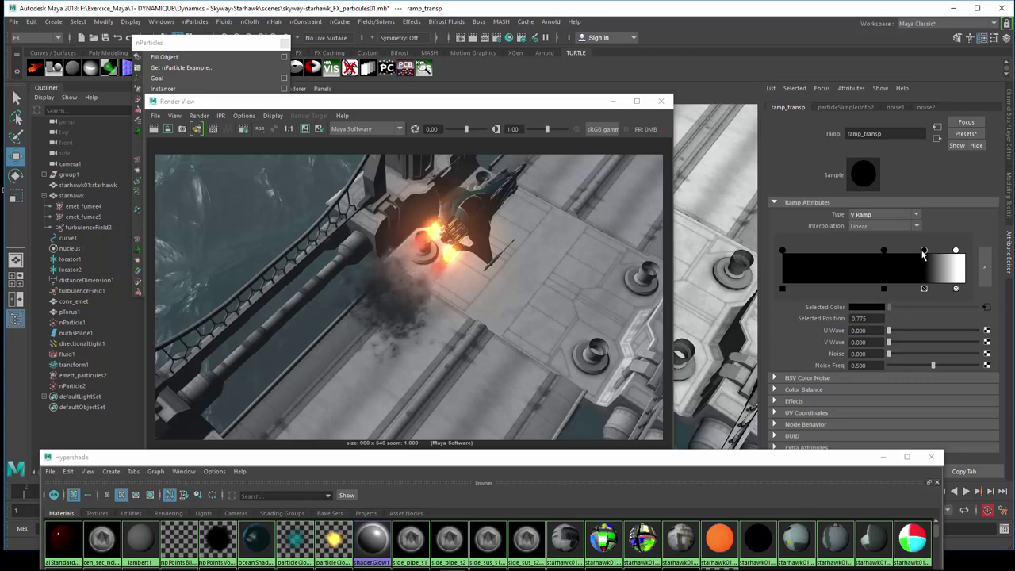
pyautogui.click(908, 272)
pyautogui.moveTo(910, 252)
pyautogui.mouseDown()
pyautogui.moveTo(926, 257)
pyautogui.moveTo(914, 251)
pyautogui.mouseUp()
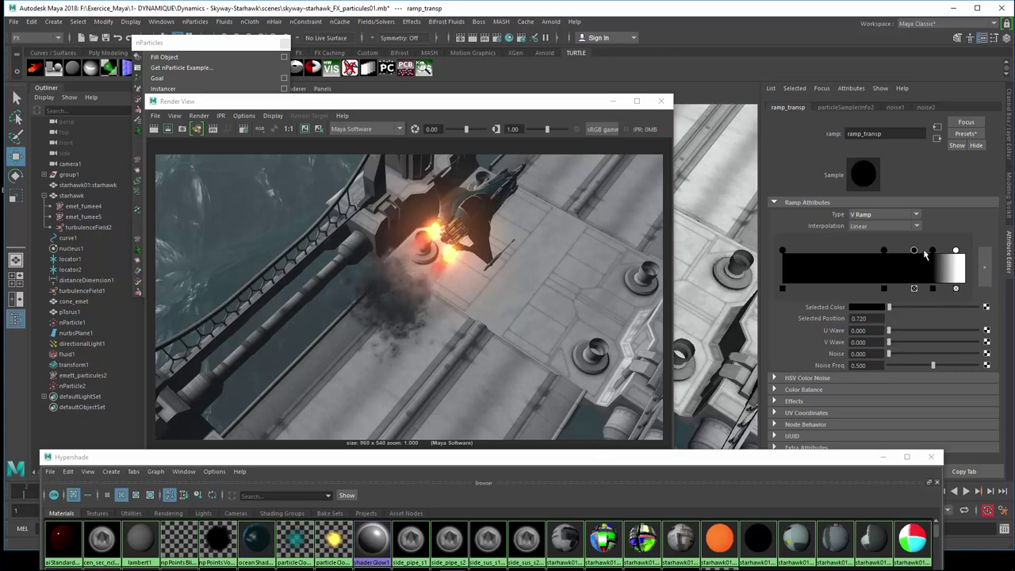
pyautogui.click(932, 251)
pyautogui.click(916, 252)
# Raise the Hypershade and select the particleCloud2 material node.
pyautogui.click(767, 459)
pyautogui.moveTo(767, 459)
pyautogui.mouseDown()
pyautogui.moveTo(785, 401)
pyautogui.moveTo(790, 418)
pyautogui.moveTo(683, 290)
pyautogui.moveTo(582, 50)
pyautogui.mouseUp()
pyautogui.click(387, 346)
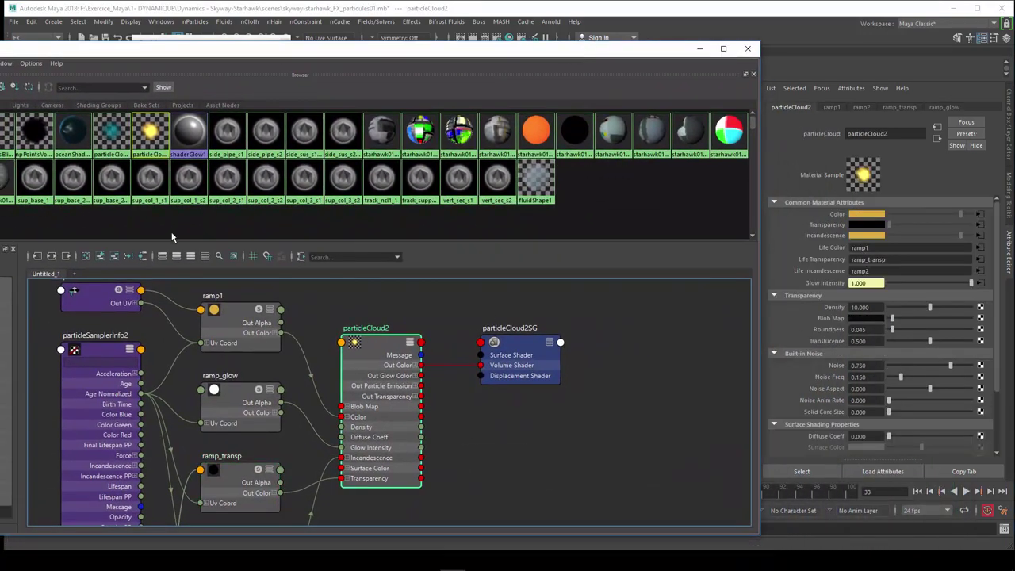
# Graph the shading network and connect noise2 to the Selected Color of ramp_transp's 0.723 entry.
pyautogui.click(51, 255)
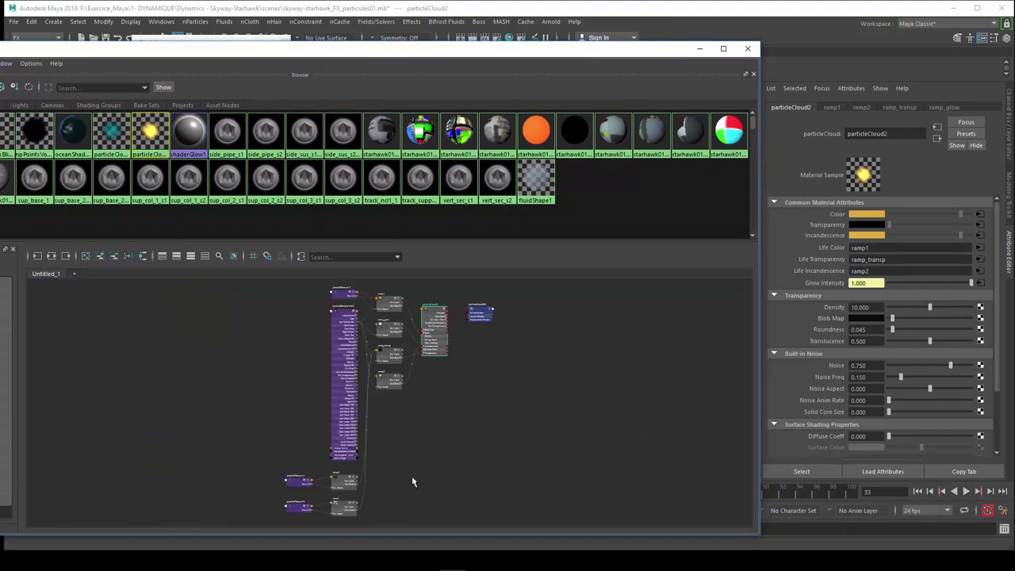
pyautogui.scroll(5, 411, 478)
pyautogui.moveTo(402, 476)
pyautogui.mouseDown(button='middle')
pyautogui.moveTo(547, 349)
pyautogui.moveTo(508, 507)
pyautogui.moveTo(471, 390)
pyautogui.moveTo(499, 533)
pyautogui.moveTo(569, 336)
pyautogui.mouseUp(button='middle')
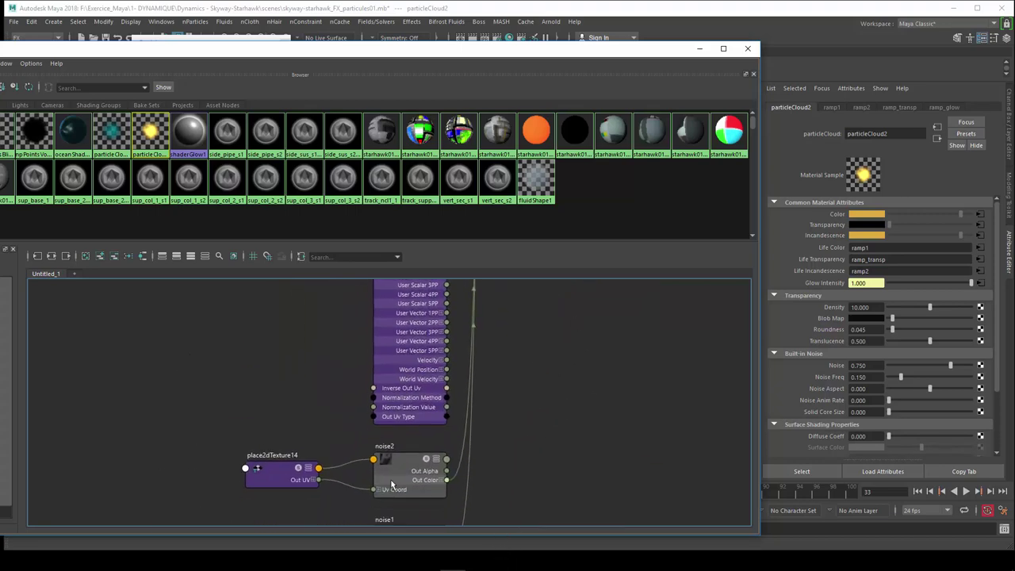
pyautogui.moveTo(409, 474); pyautogui.dragTo(404, 466)
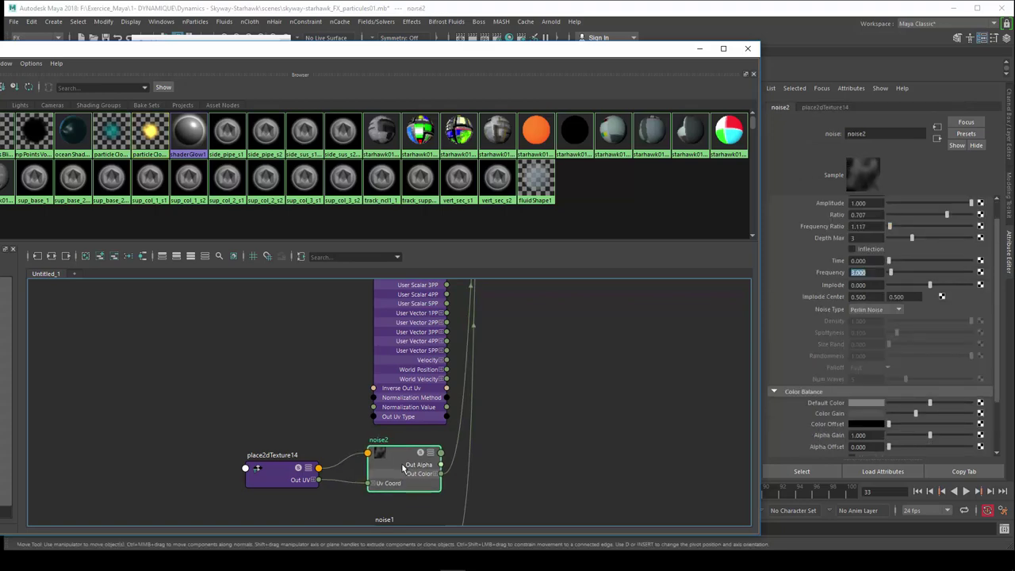
pyautogui.moveTo(541, 374)
pyautogui.mouseDown(button='middle')
pyautogui.moveTo(544, 478)
pyautogui.moveTo(573, 439)
pyautogui.moveTo(480, 324)
pyautogui.mouseUp(button='middle')
pyautogui.click(504, 330)
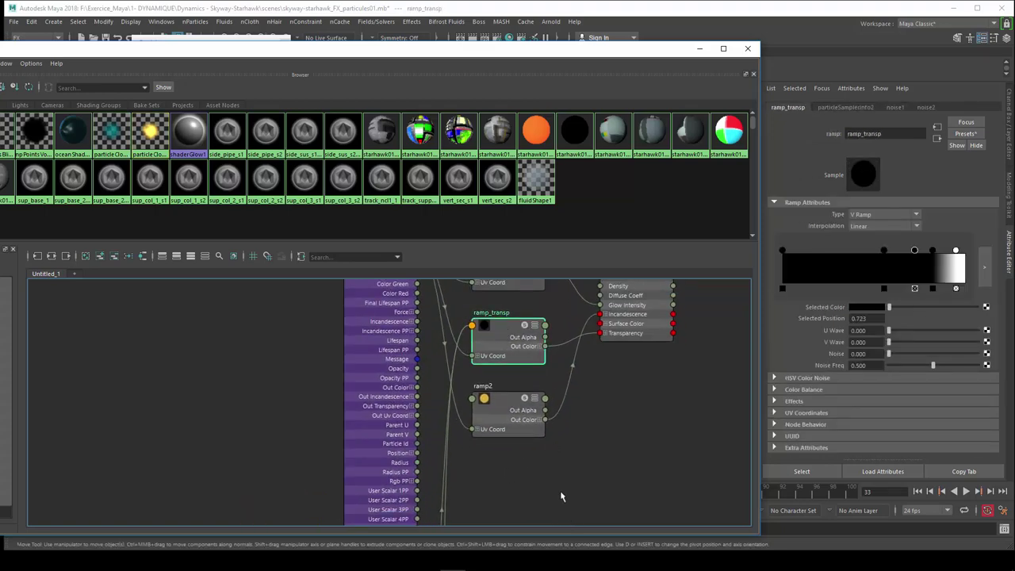
pyautogui.moveTo(562, 496); pyautogui.dragTo(561, 364, button='middle')
pyautogui.moveTo(563, 431); pyautogui.dragTo(584, 320, button='middle')
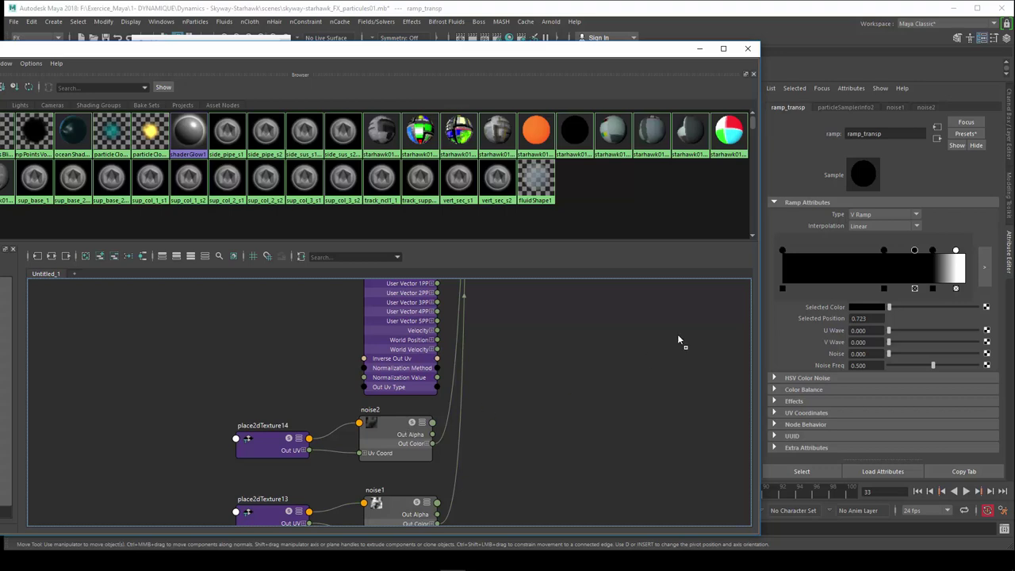
pyautogui.moveTo(834, 311); pyautogui.dragTo(833, 311, button='middle')
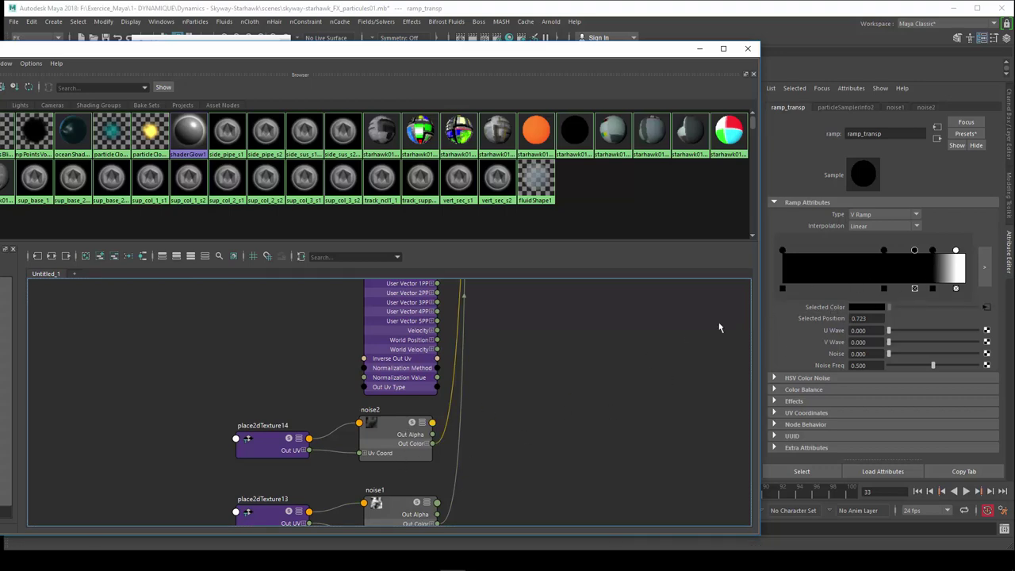
pyautogui.moveTo(582, 349); pyautogui.dragTo(582, 487, button='middle')
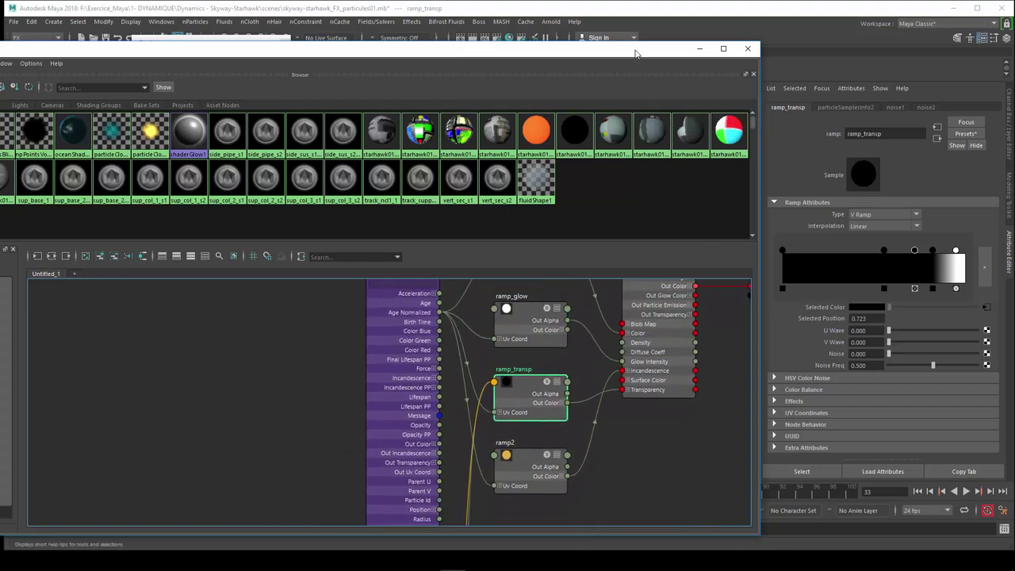
pyautogui.moveTo(635, 53); pyautogui.dragTo(638, 465)
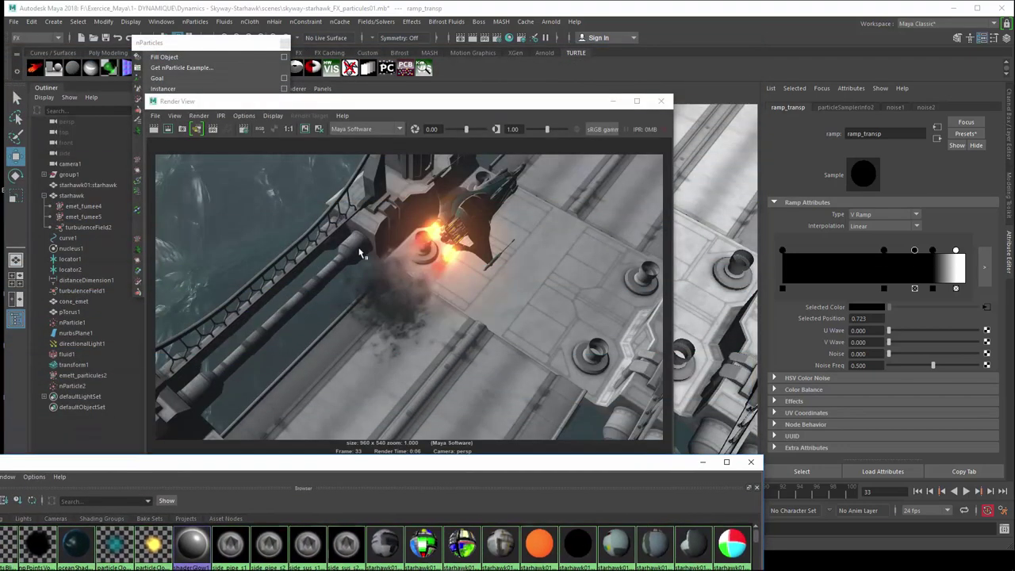
# Re-render, then lower noise2's Color Gain and re-render again.
pyautogui.click(154, 129)
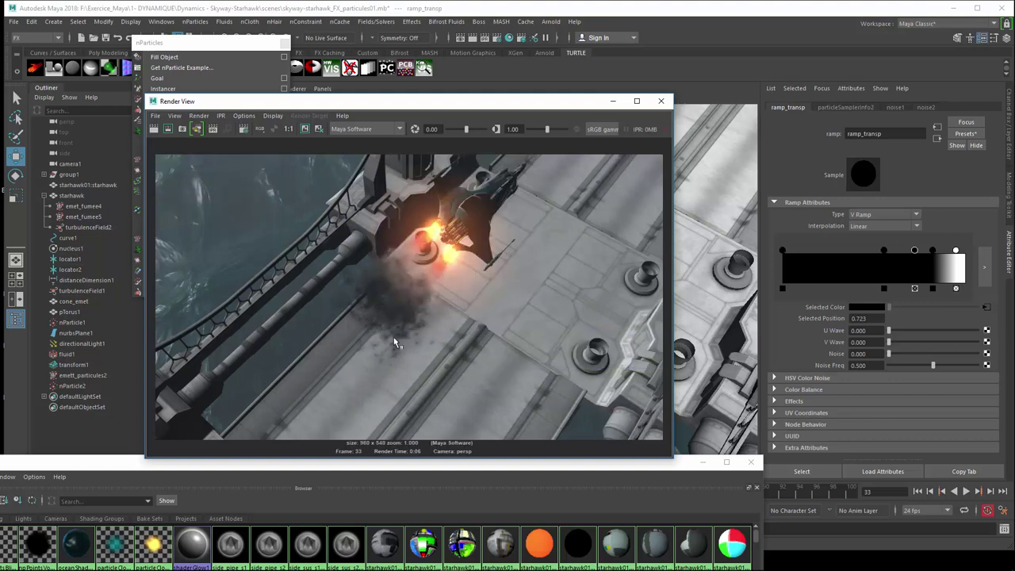
pyautogui.click(985, 307)
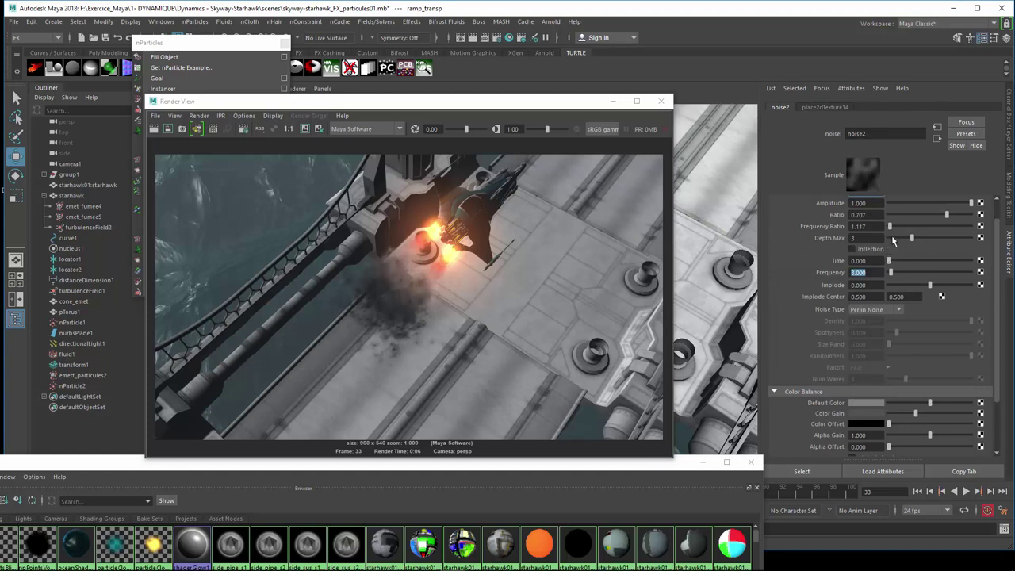
pyautogui.moveTo(1000, 248); pyautogui.dragTo(1000, 274)
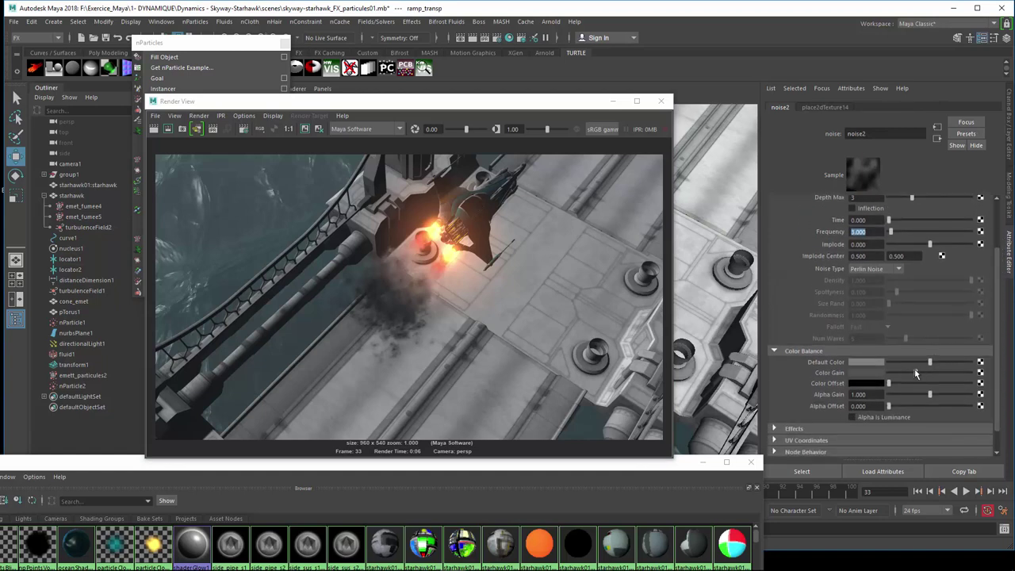
pyautogui.moveTo(909, 377); pyautogui.dragTo(899, 389)
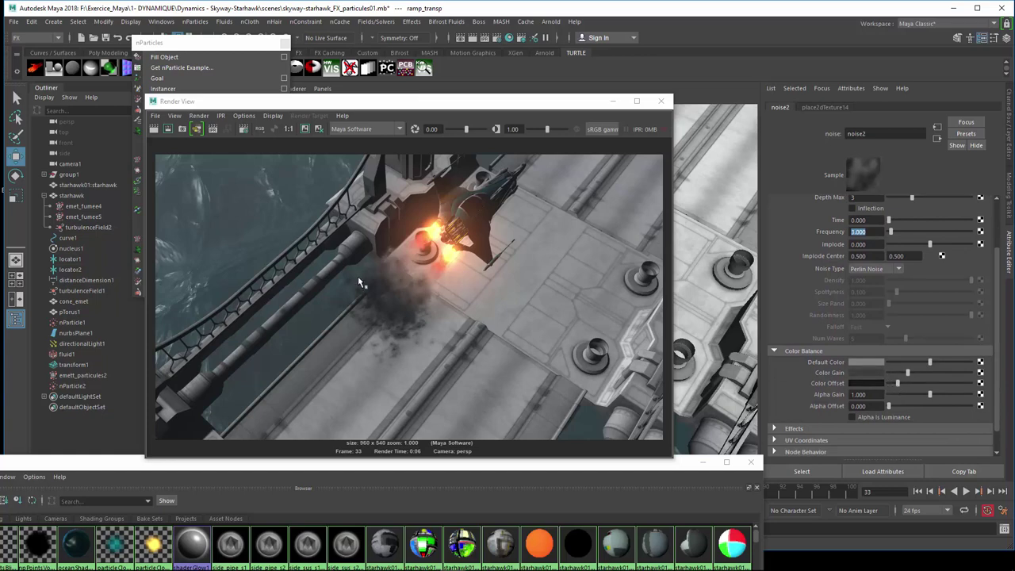
pyautogui.click(154, 129)
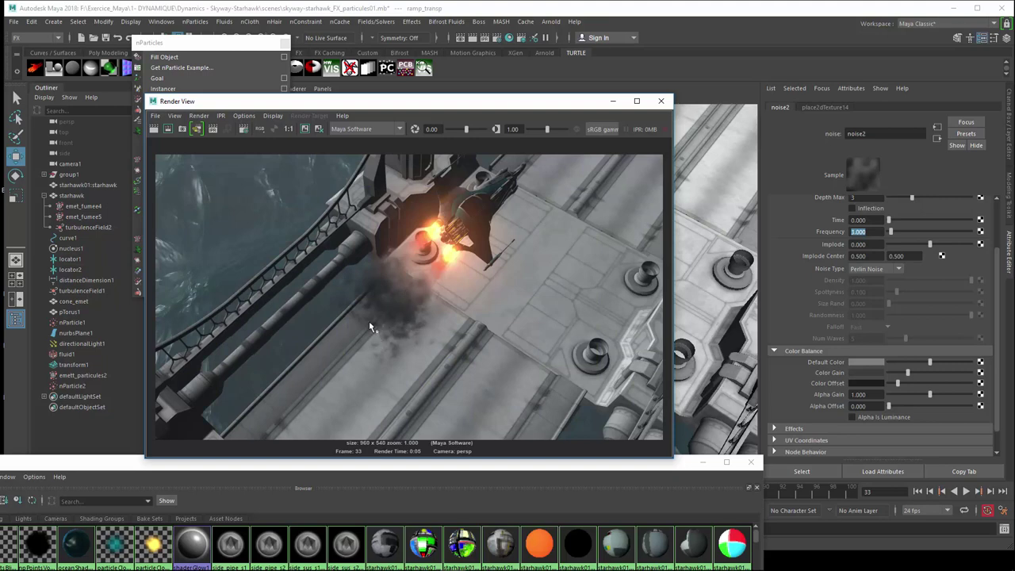
# Keep noise2's Frequency at 3, raise its Color Offset slightly, and re-render.
pyautogui.click(899, 387)
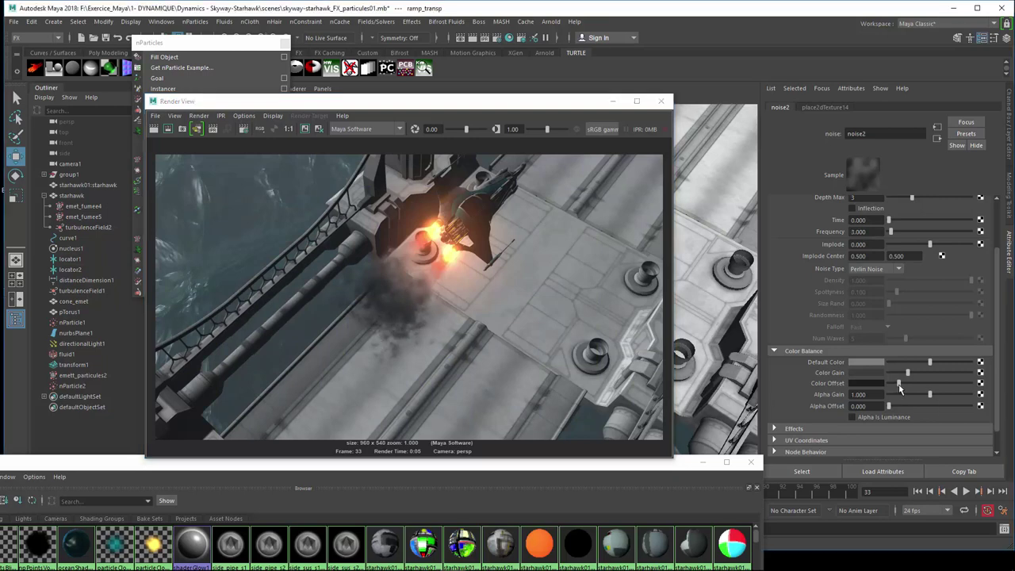
pyautogui.moveTo(899, 387); pyautogui.dragTo(902, 388)
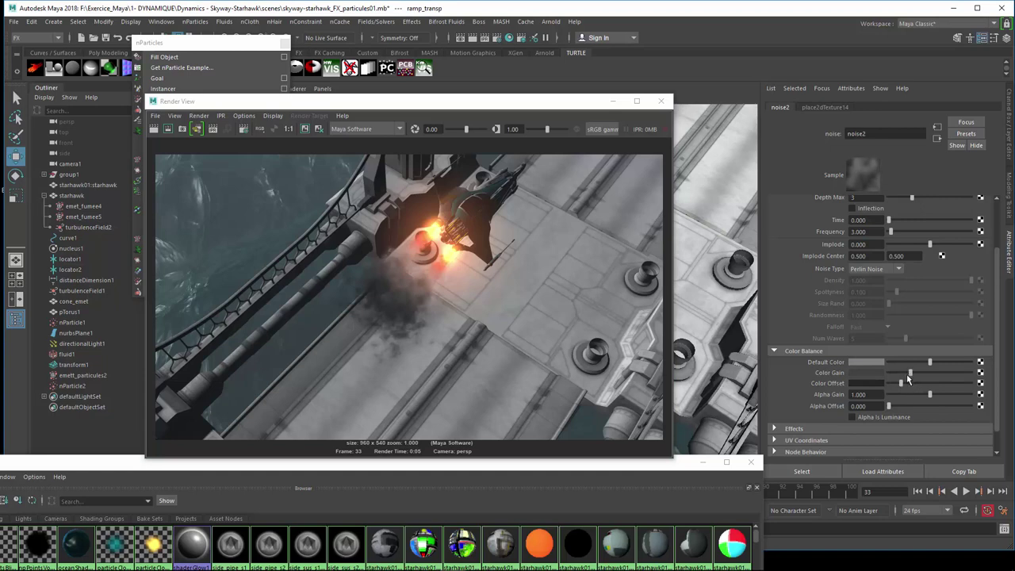
pyautogui.click(154, 129)
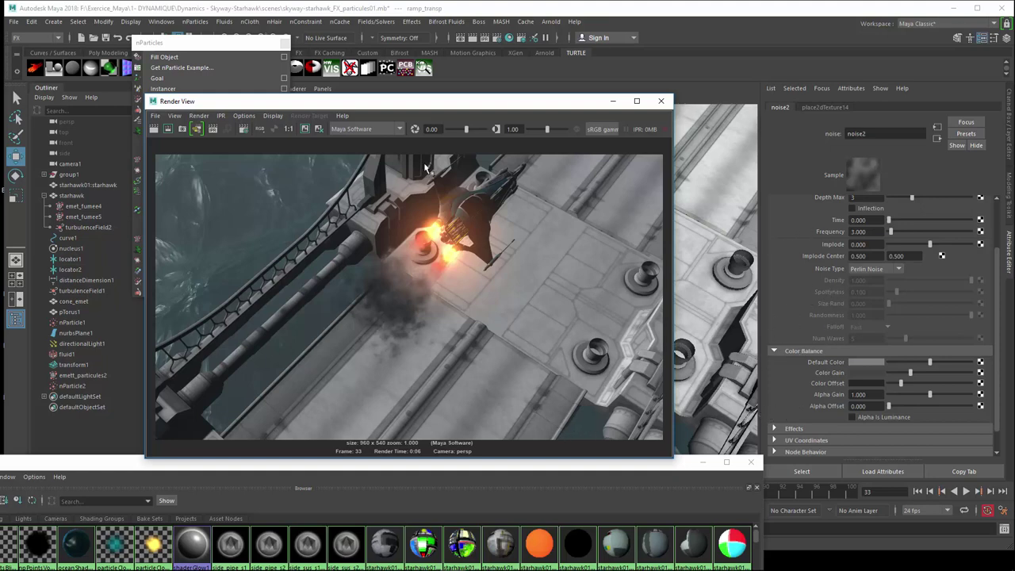
# Move the Render View aside and minimise the Hypershade, leaving the frame-33 smoke render visible.
pyautogui.moveTo(446, 111); pyautogui.dragTo(527, 79)
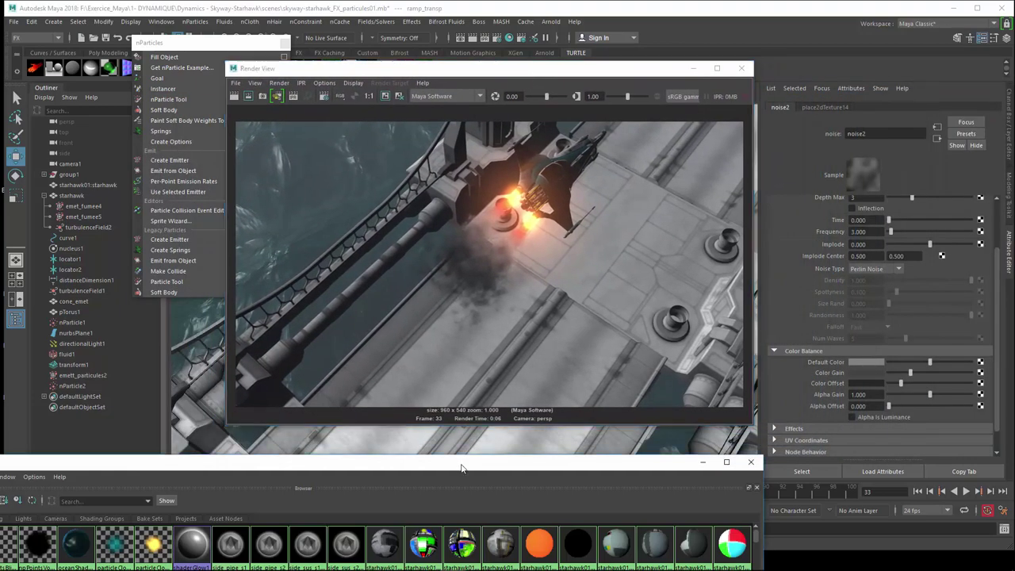
pyautogui.moveTo(460, 466); pyautogui.dragTo(623, 209)
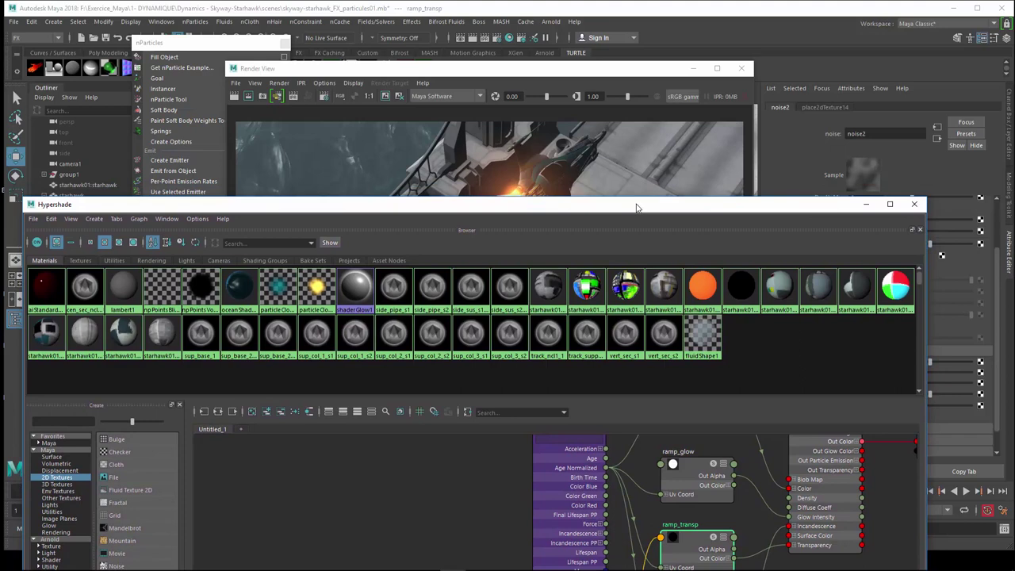
pyautogui.click(853, 204)
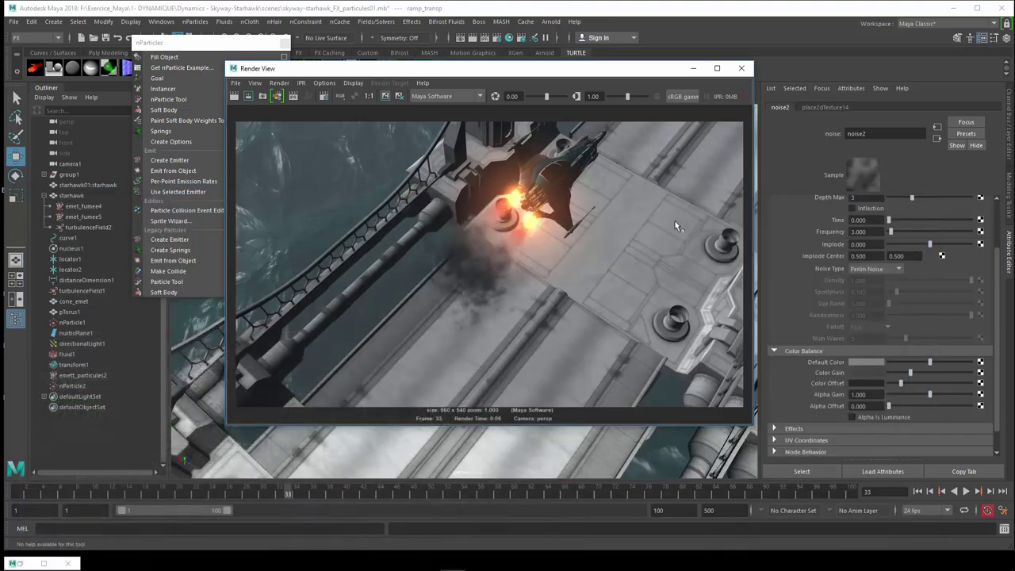